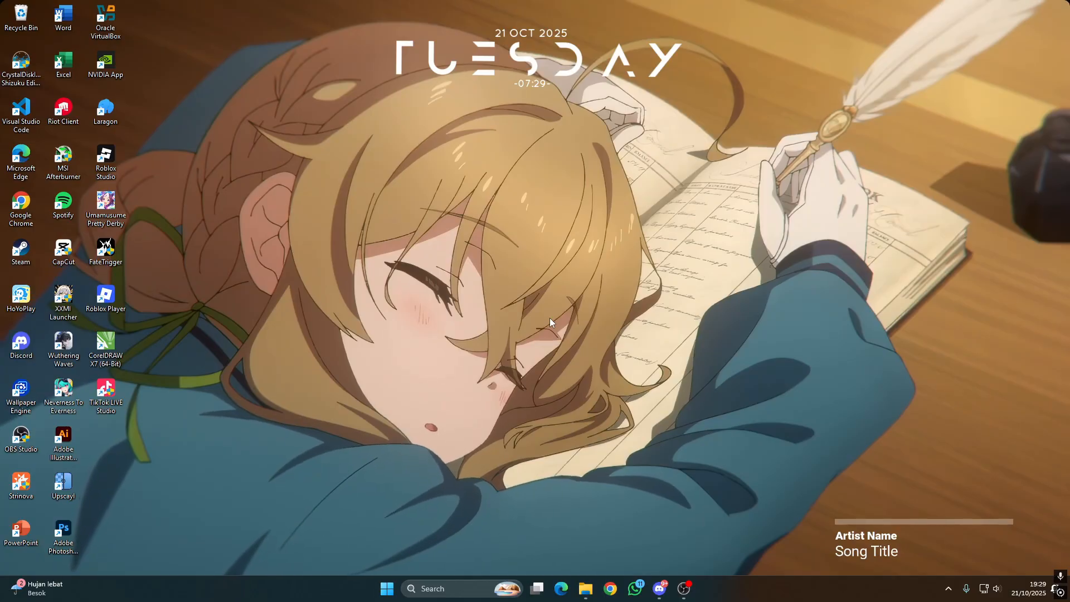
In File Explorer, open the iso folder inside "sistem operasi jaringan komputer" and examine the installation files
{"action": "left_click", "coordinate": [584, 589]}
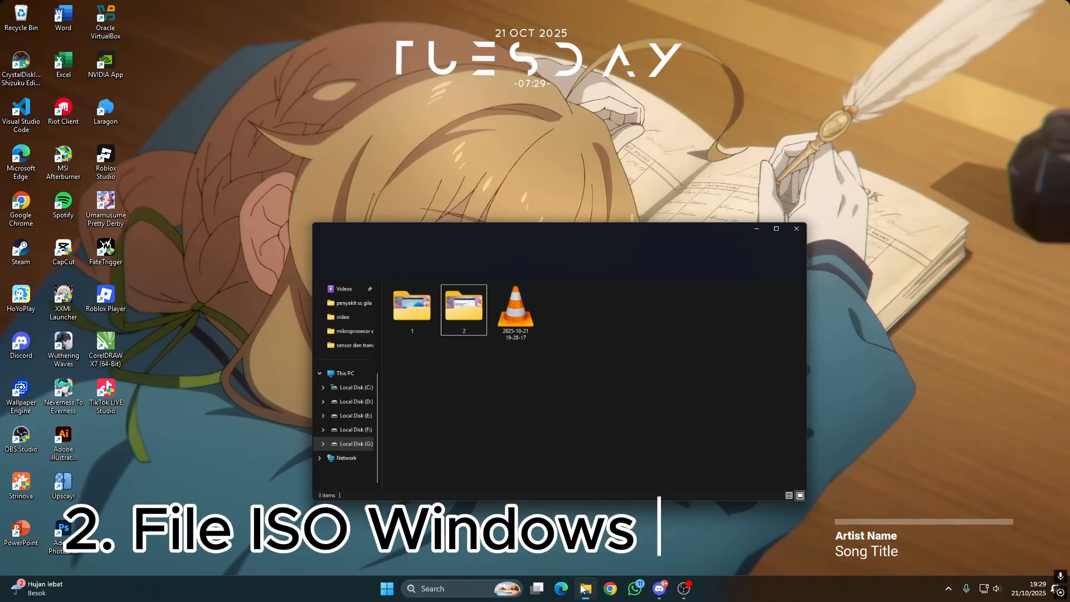
{"action": "left_click", "coordinate": [543, 158]}
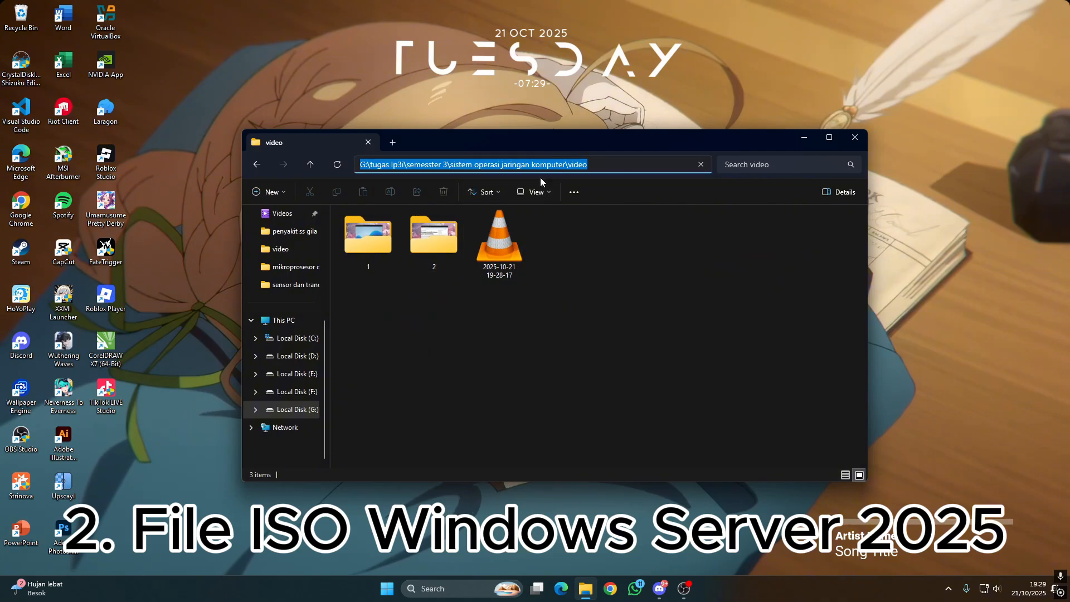
{"action": "key", "text": "Escape"}
{"action": "left_click", "coordinate": [545, 165]}
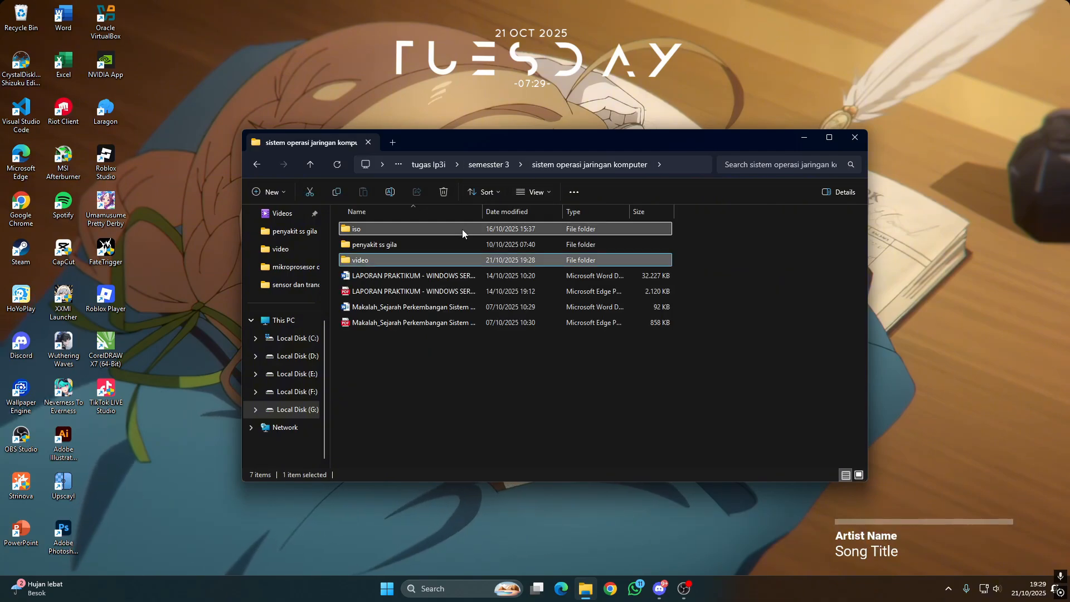
{"action": "double_click", "coordinate": [462, 229]}
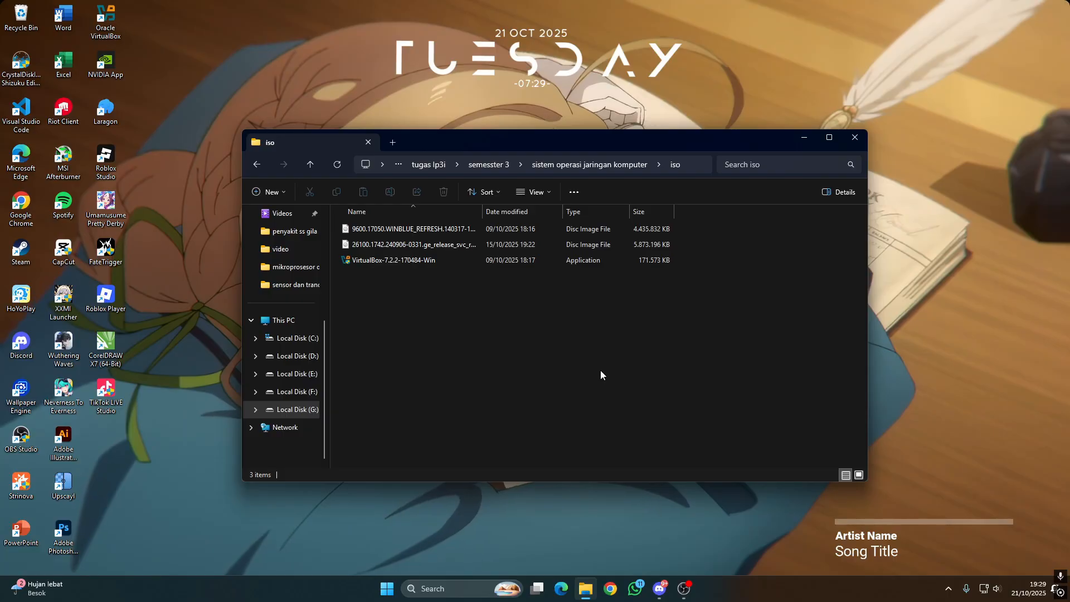
{"action": "left_click", "coordinate": [803, 136]}
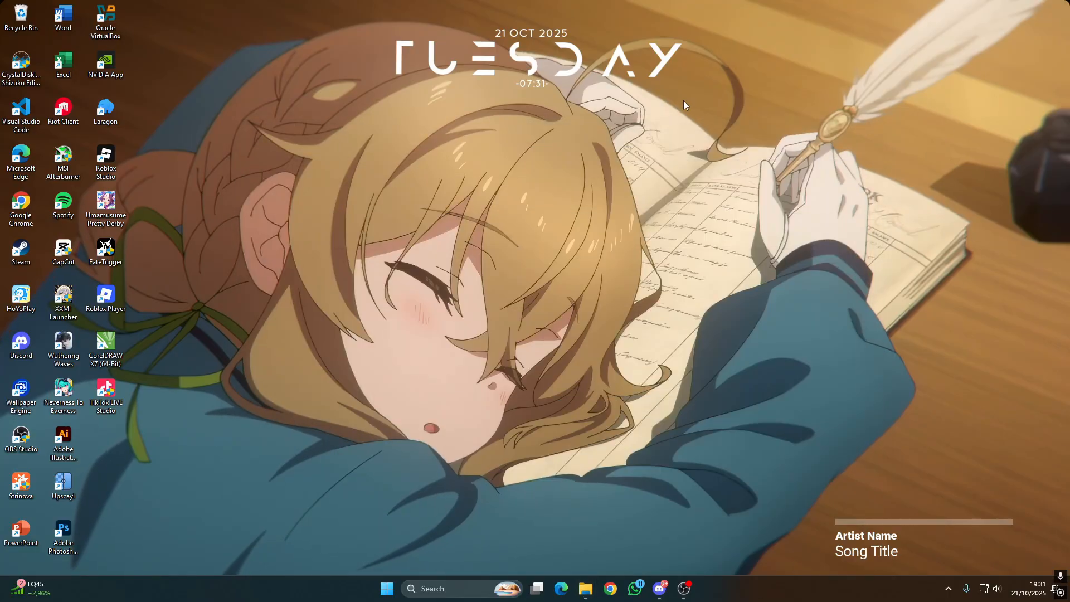
Open Oracle VirtualBox and begin a new virtual machine named "Windows Server 2025"
{"action": "double_click", "coordinate": [112, 22]}
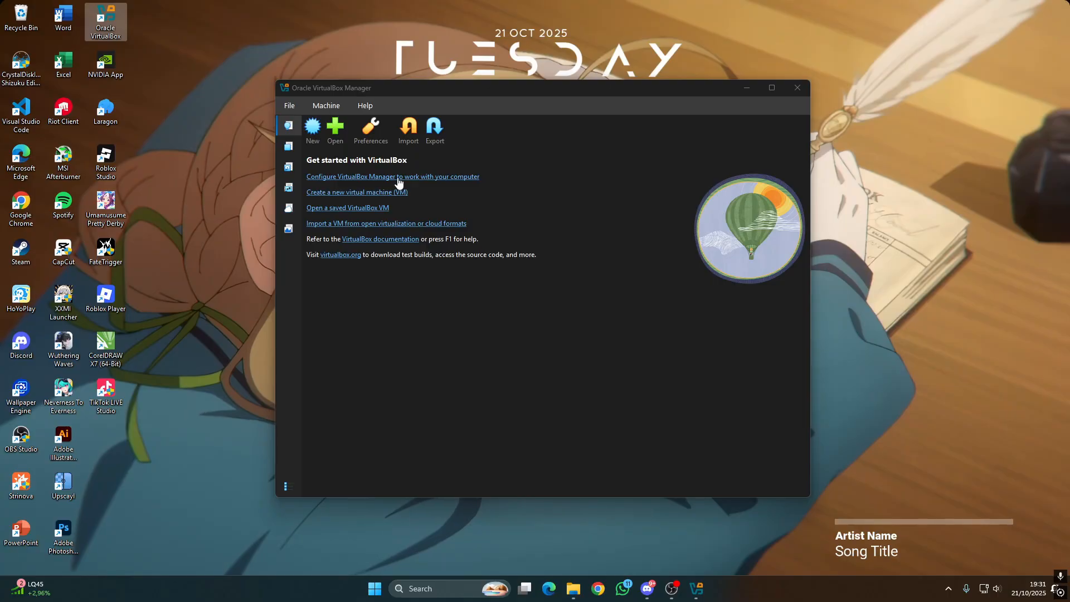
{"action": "left_click", "coordinate": [316, 140]}
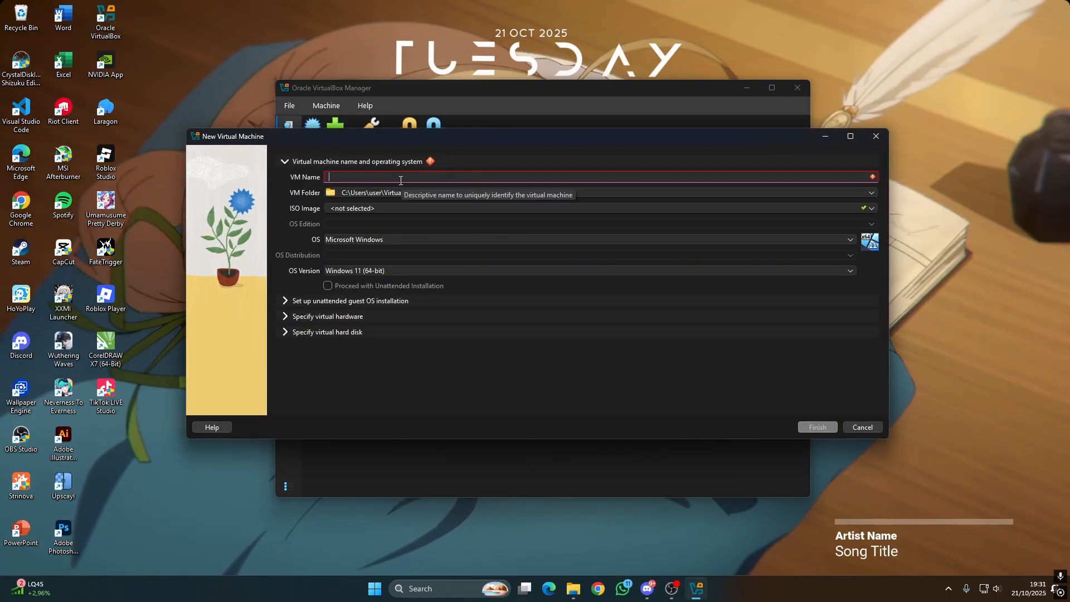
{"action": "type", "text": "Windows"}
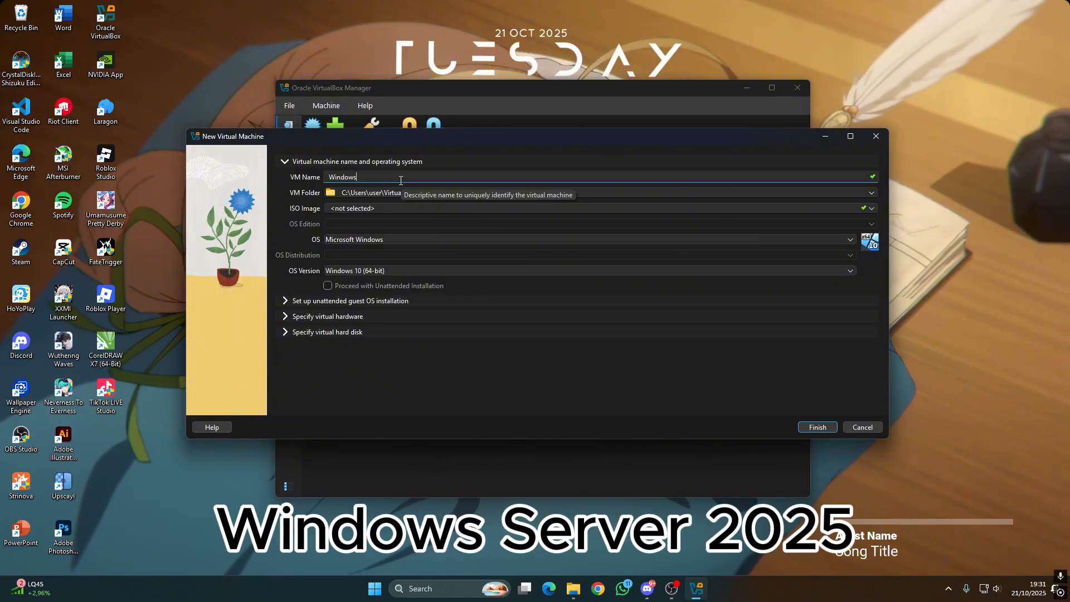
{"action": "type", "text": " S"}
{"action": "type", "text": "eerv"}
{"action": "key", "text": "BackSpace"}
{"action": "key", "text": "BackSpace"}
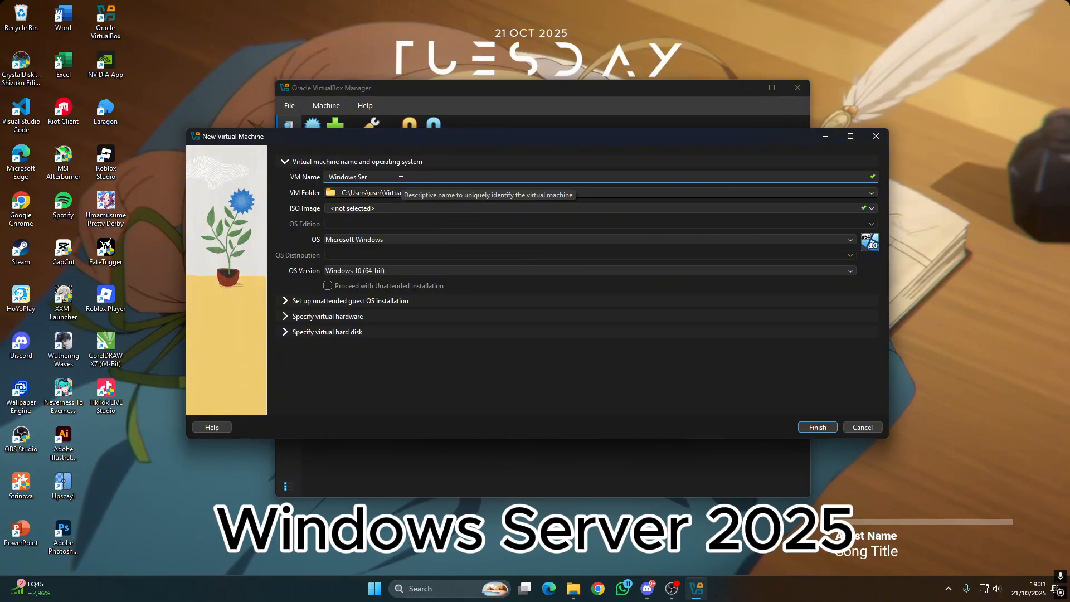
{"action": "type", "text": "rver 202"}
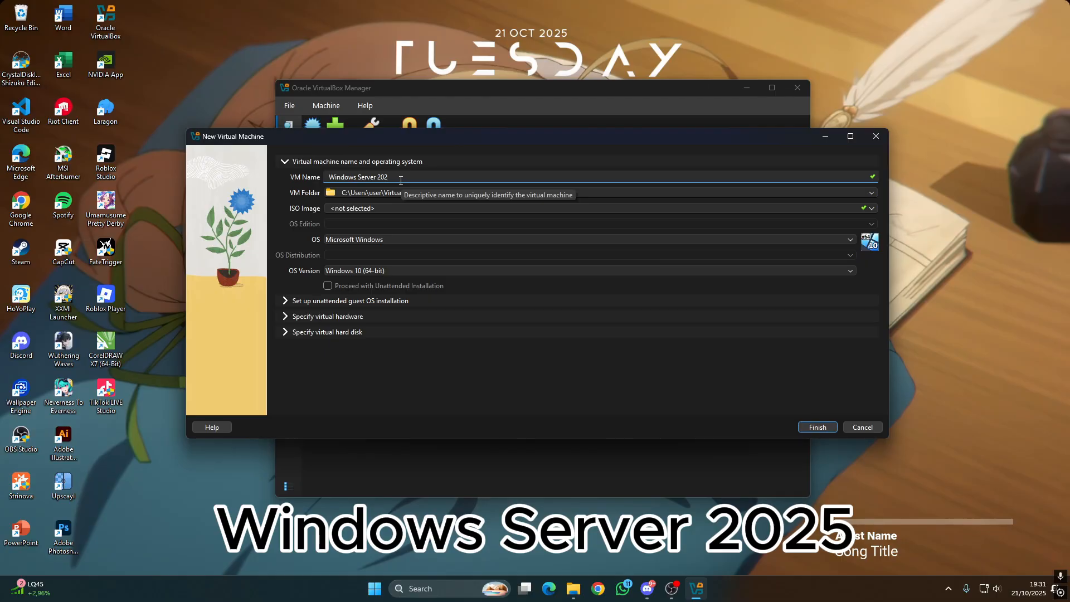
{"action": "type", "text": "5"}
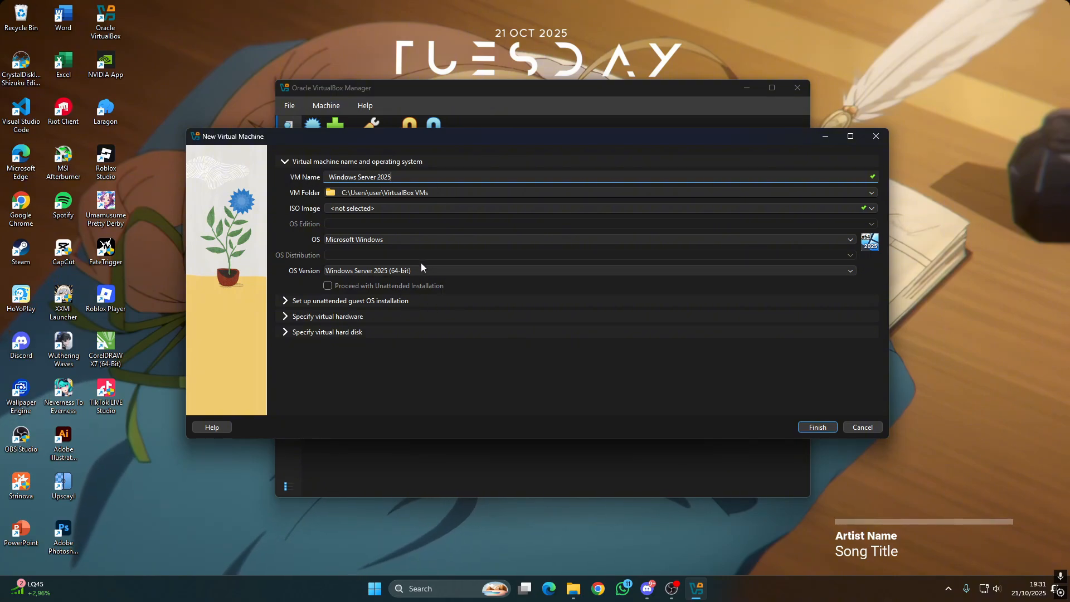
Give the virtual machine 4096 MB of base memory and 4 CPUs, and create it with a new 50 GB VDI hard disk
{"action": "left_click", "coordinate": [288, 316]}
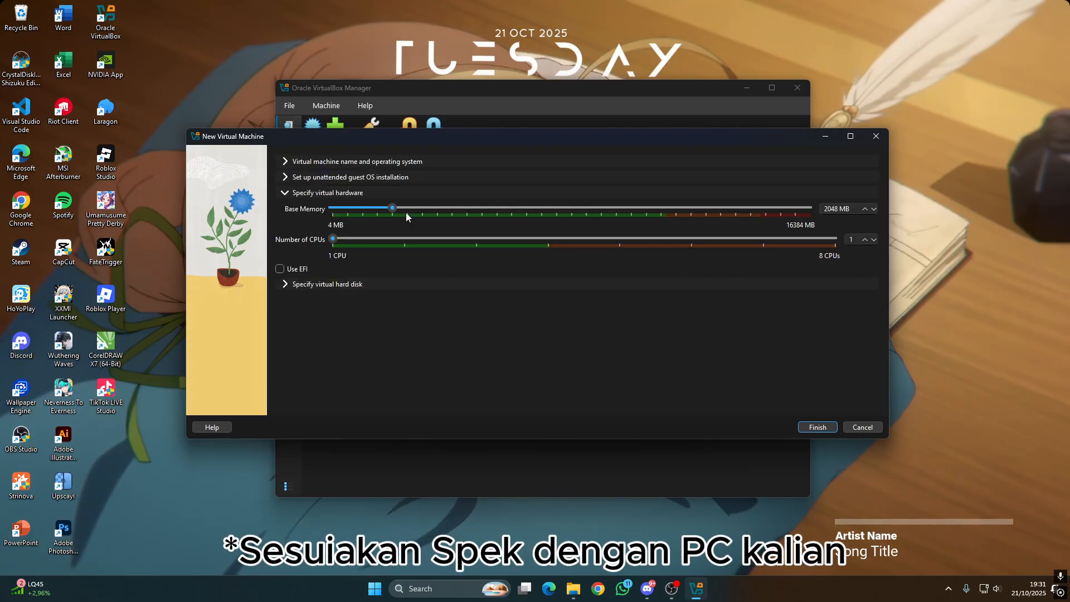
{"action": "left_click_drag", "start_coordinate": [422, 207], "coordinate": [450, 202]}
{"action": "left_click_drag", "start_coordinate": [333, 239], "coordinate": [472, 234]}
{"action": "left_click", "coordinate": [282, 285]}
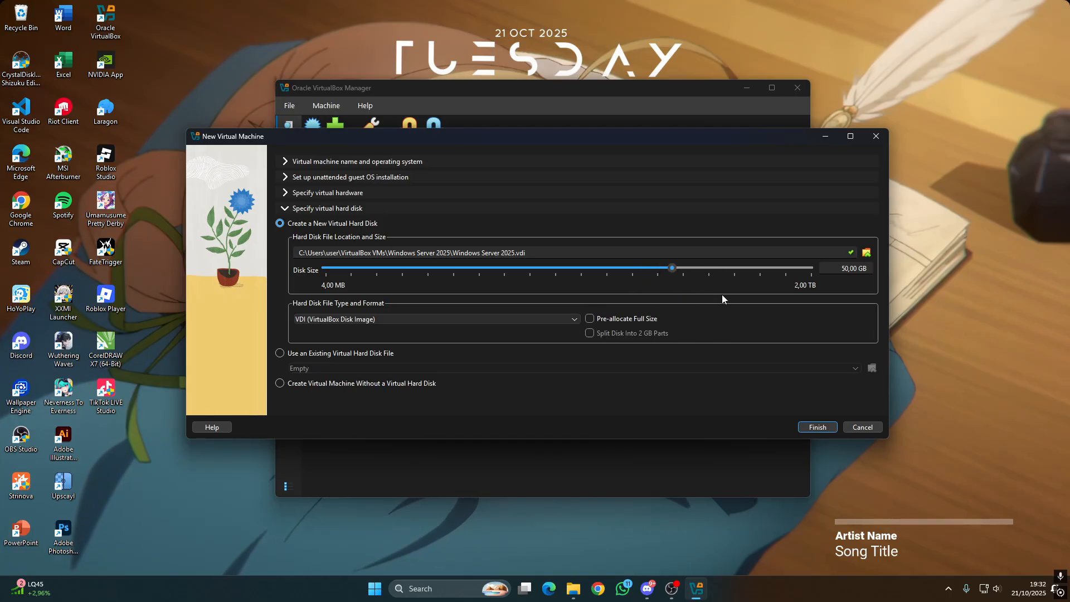
{"action": "left_click", "coordinate": [824, 430]}
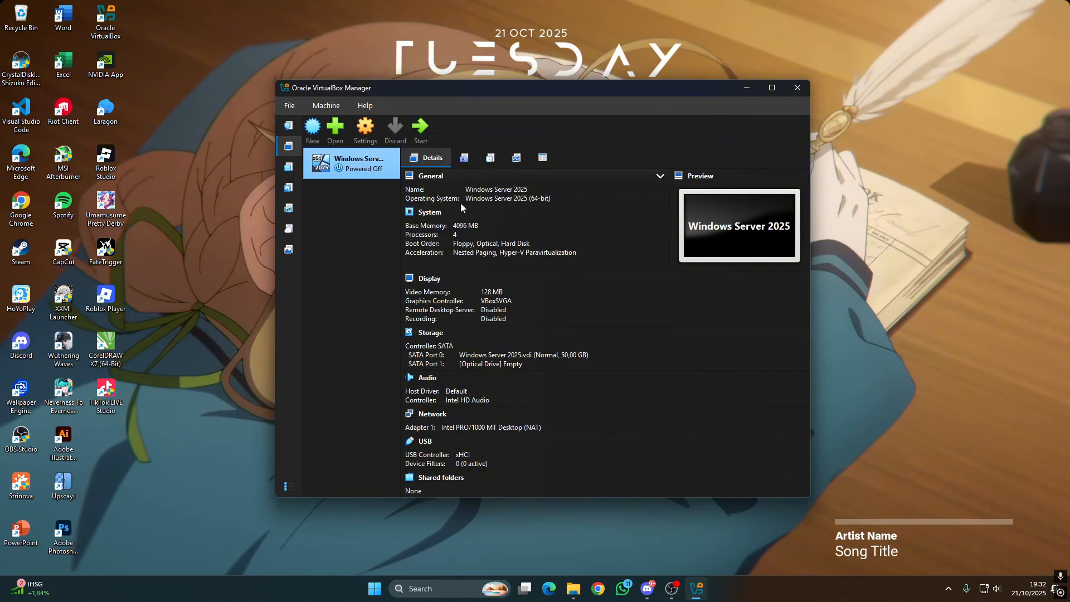
Load the disc image 26100.1742.240906-0331.ge_release_svc_refresh_SERVER_EVAL_x64FRE_en-us into the virtual machine's empty optical drive
{"action": "left_click", "coordinate": [363, 132]}
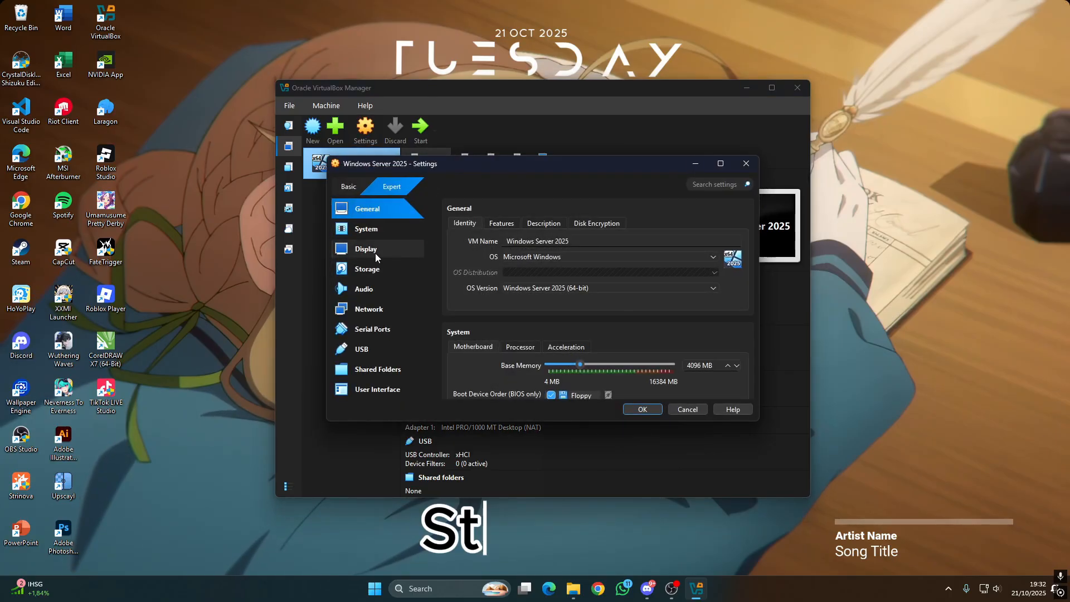
{"action": "left_click", "coordinate": [381, 270]}
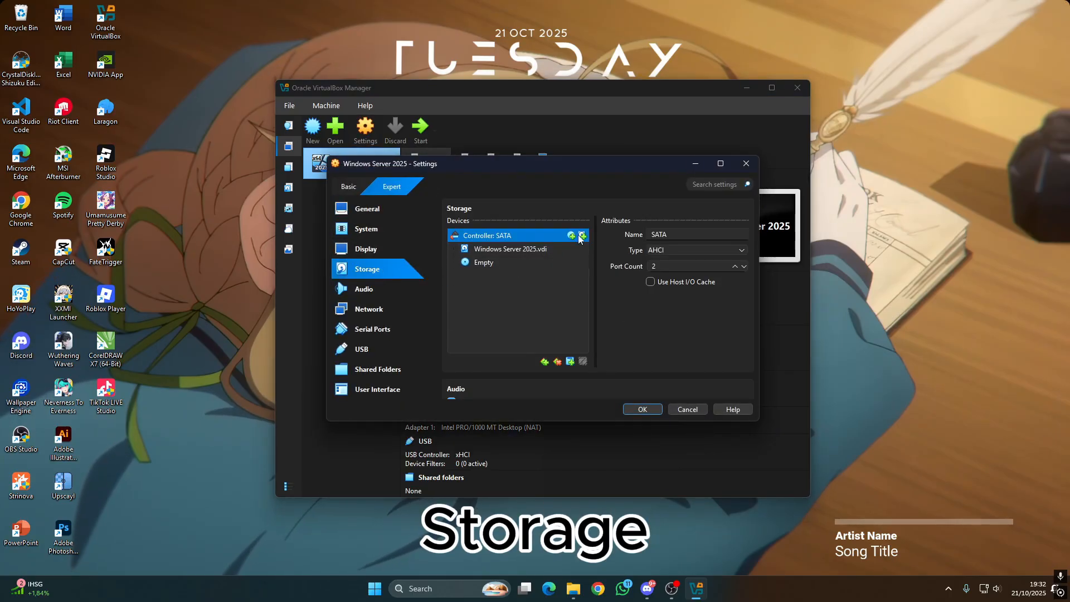
{"action": "left_click", "coordinate": [476, 262]}
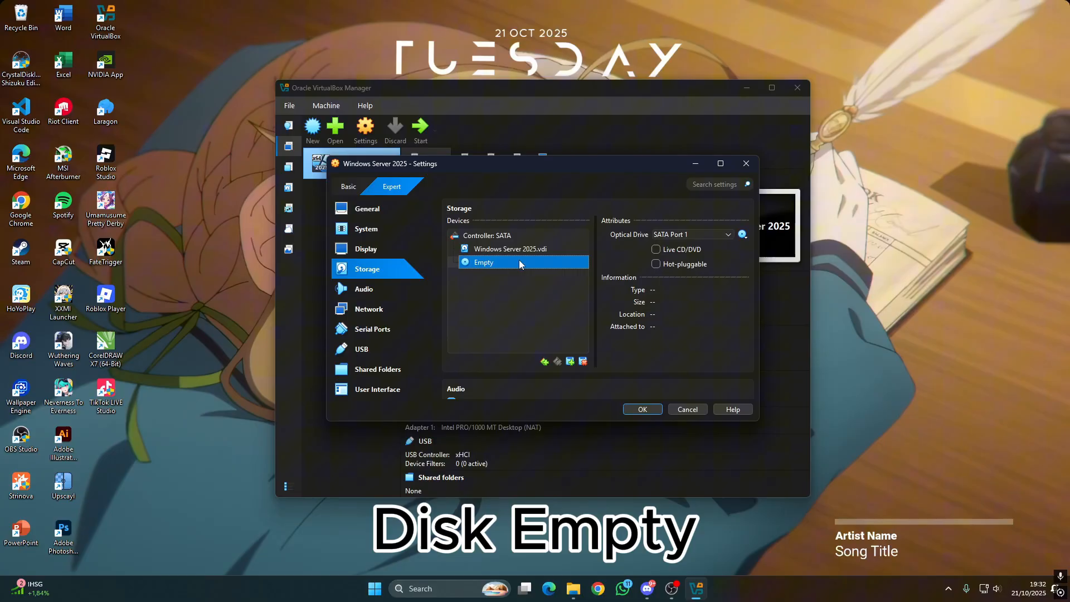
{"action": "left_click", "coordinate": [743, 237]}
{"action": "left_click", "coordinate": [739, 263]}
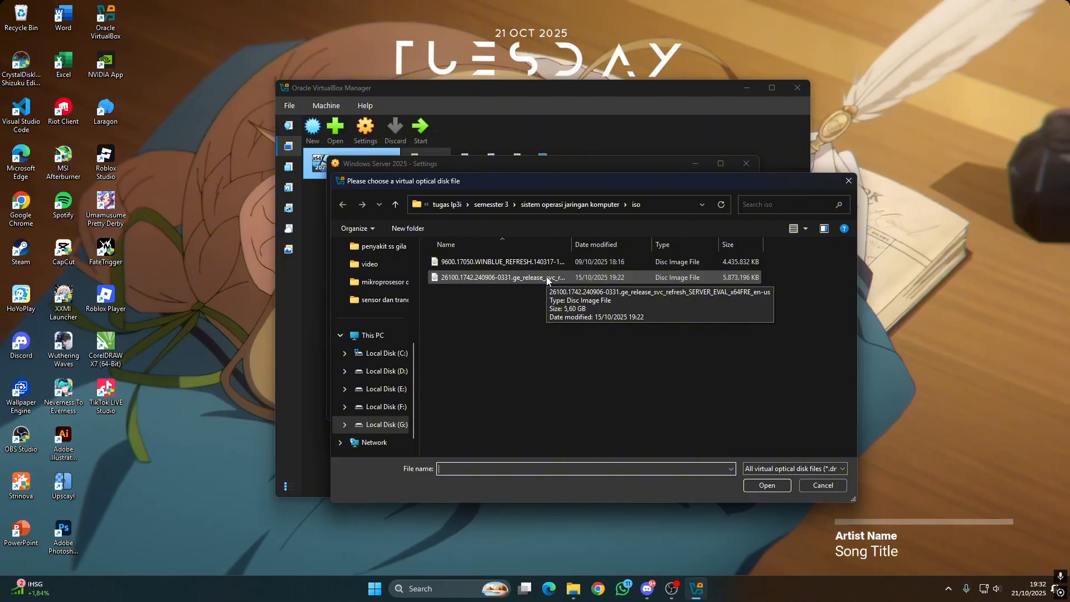
{"action": "left_click", "coordinate": [547, 278]}
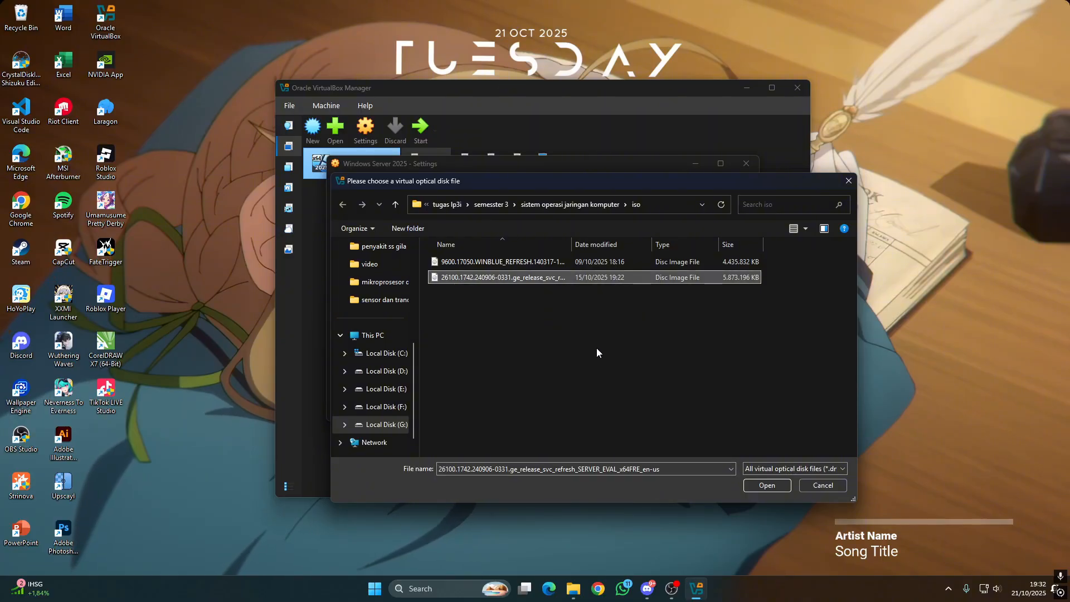
{"action": "left_click", "coordinate": [766, 486]}
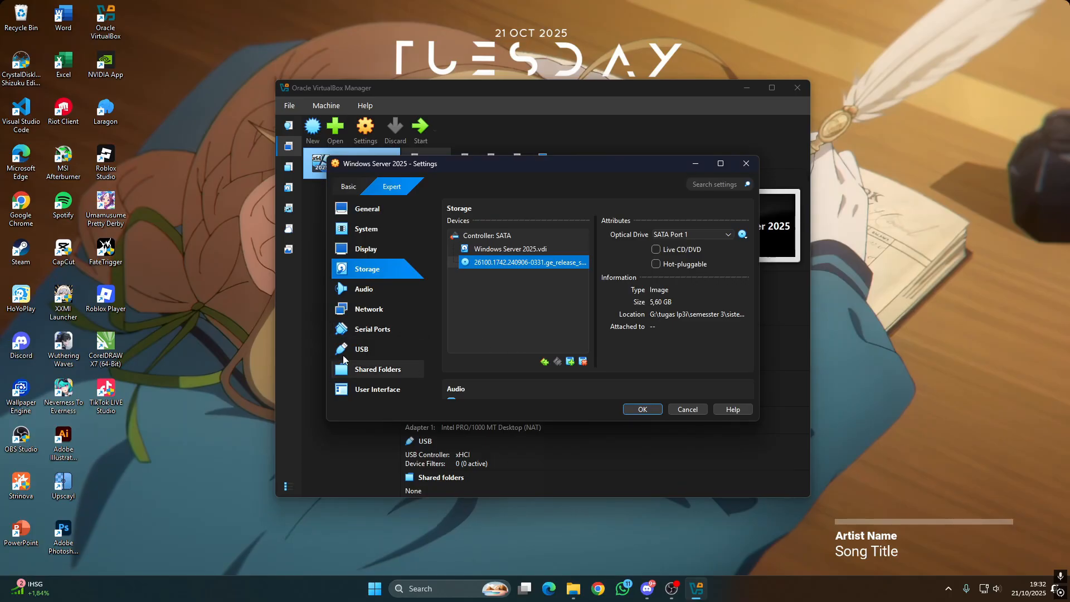
Attach network Adapter 1 to Bridged Adapter and save the virtual machine's settings
{"action": "left_click", "coordinate": [368, 309]}
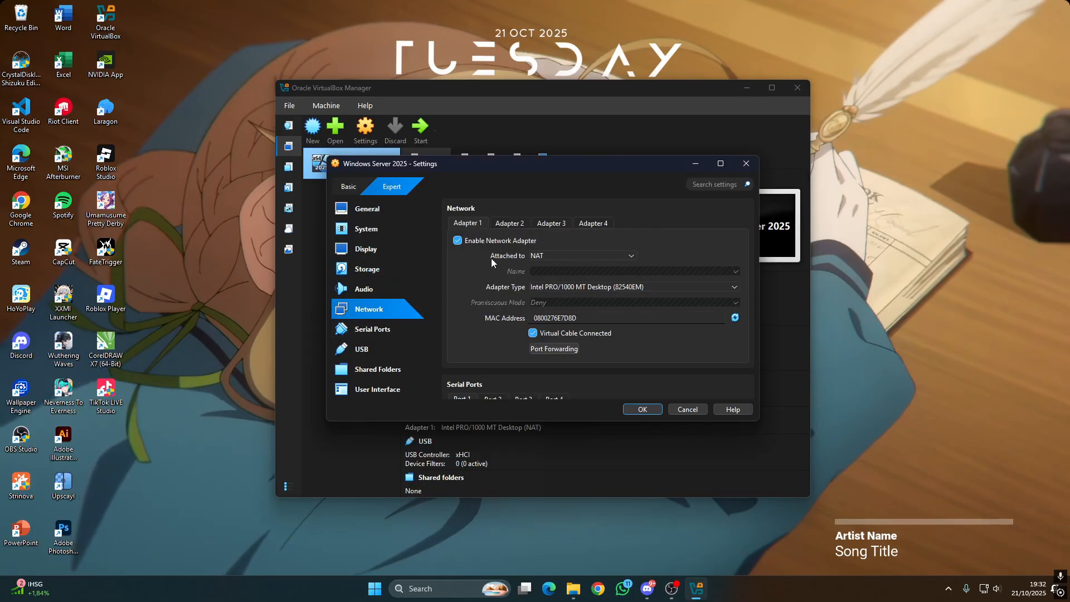
{"action": "left_click", "coordinate": [563, 256]}
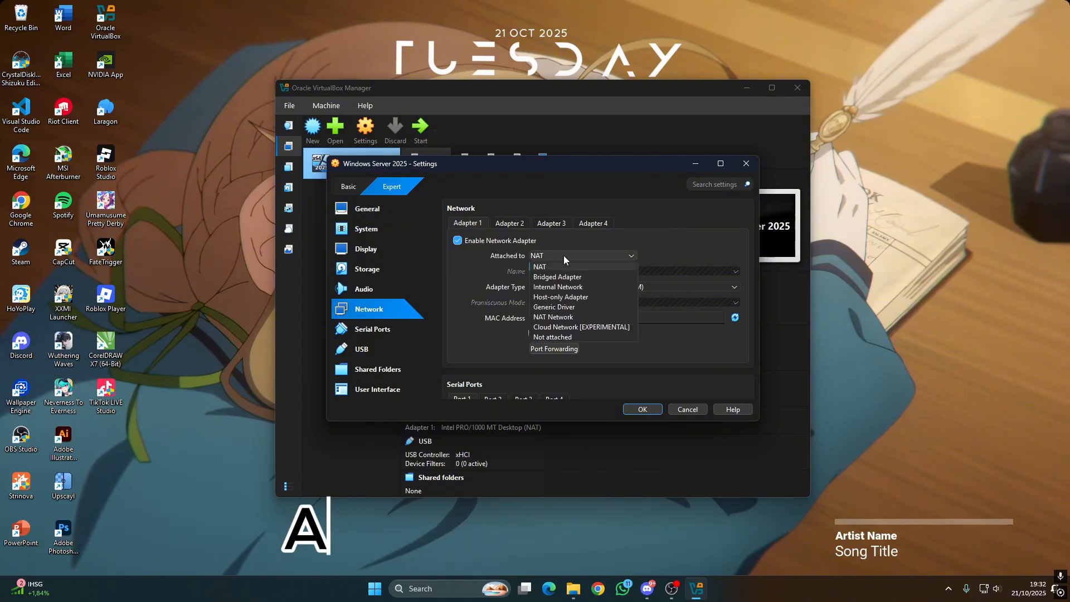
{"action": "left_click", "coordinate": [567, 277]}
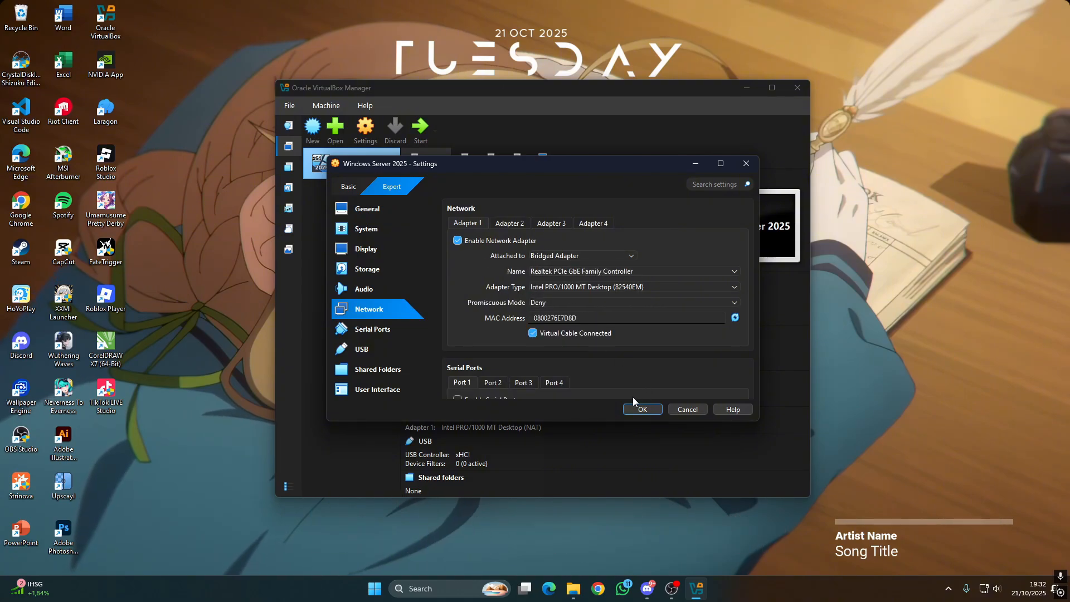
{"action": "left_click", "coordinate": [638, 410]}
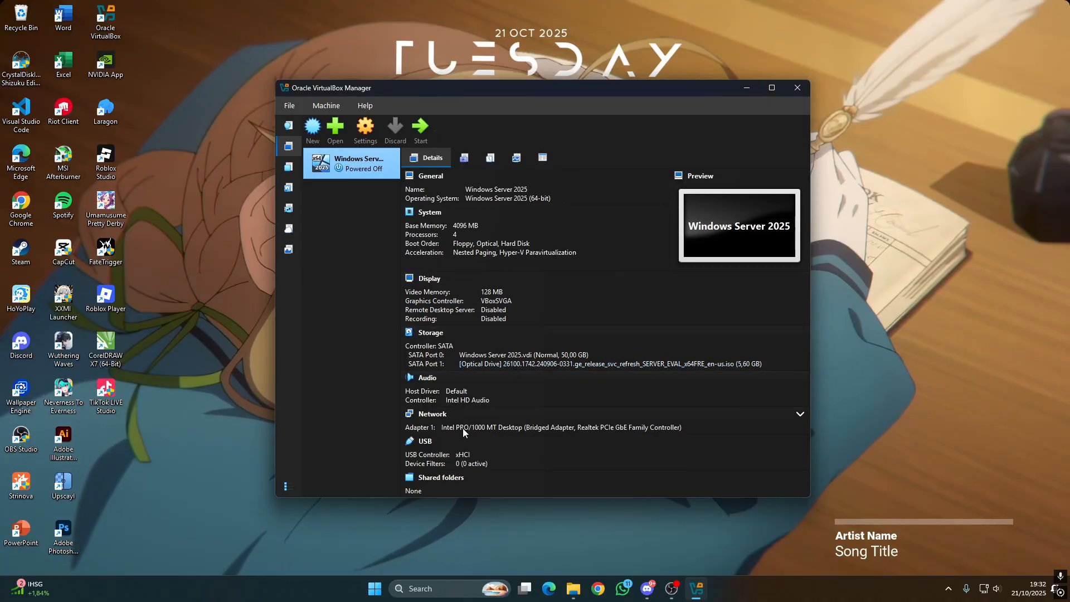
Start the virtual machine and set the install language to English (United States) and the time and currency format to Indonesian (Indonesia)
{"action": "left_click", "coordinate": [419, 134]}
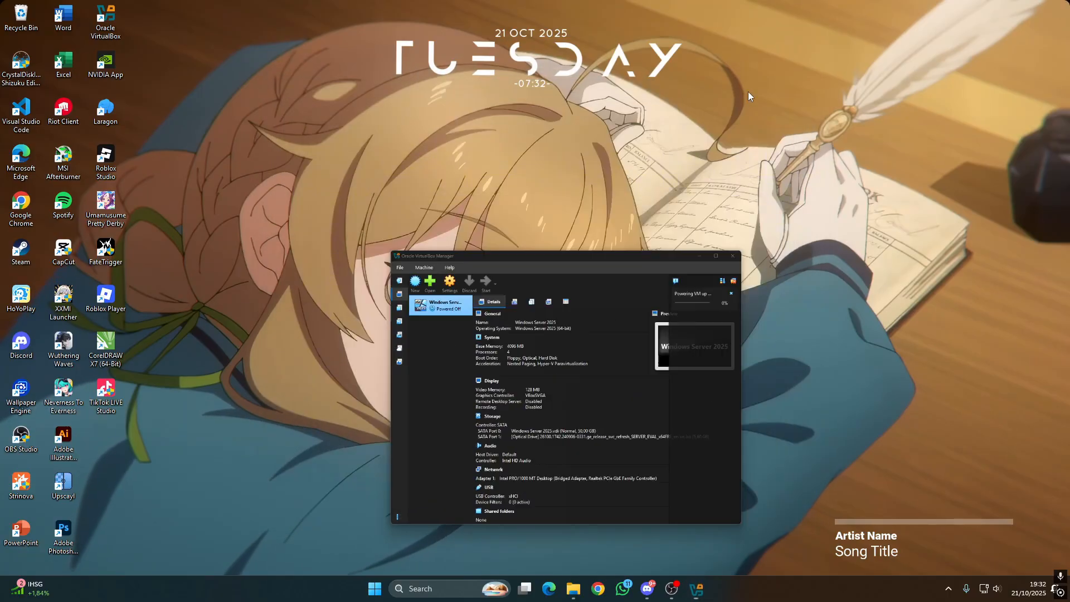
{"action": "left_click", "coordinate": [748, 94]}
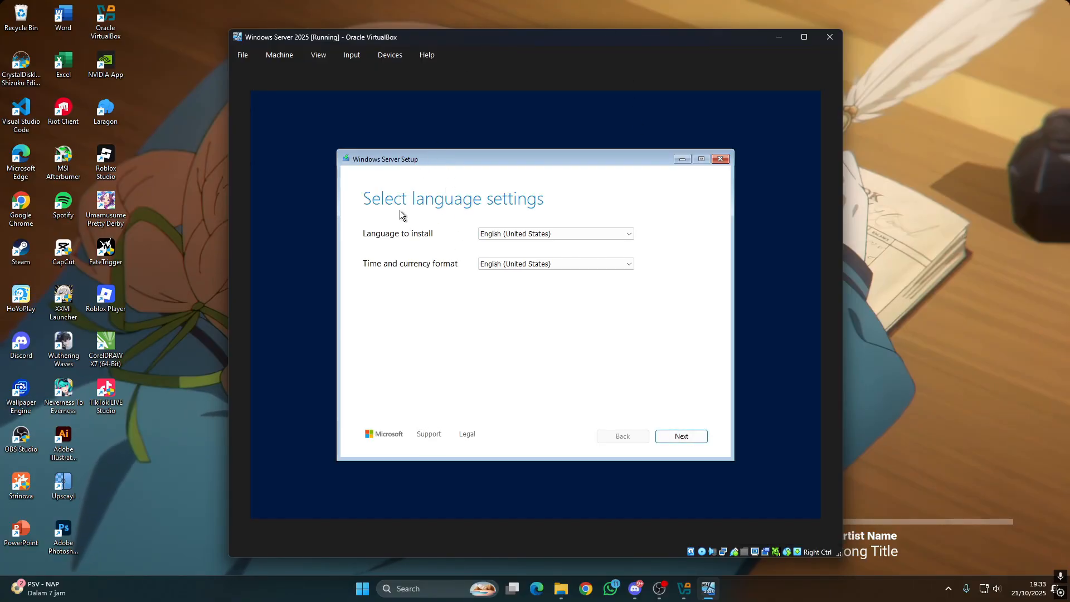
{"action": "left_click", "coordinate": [510, 236]}
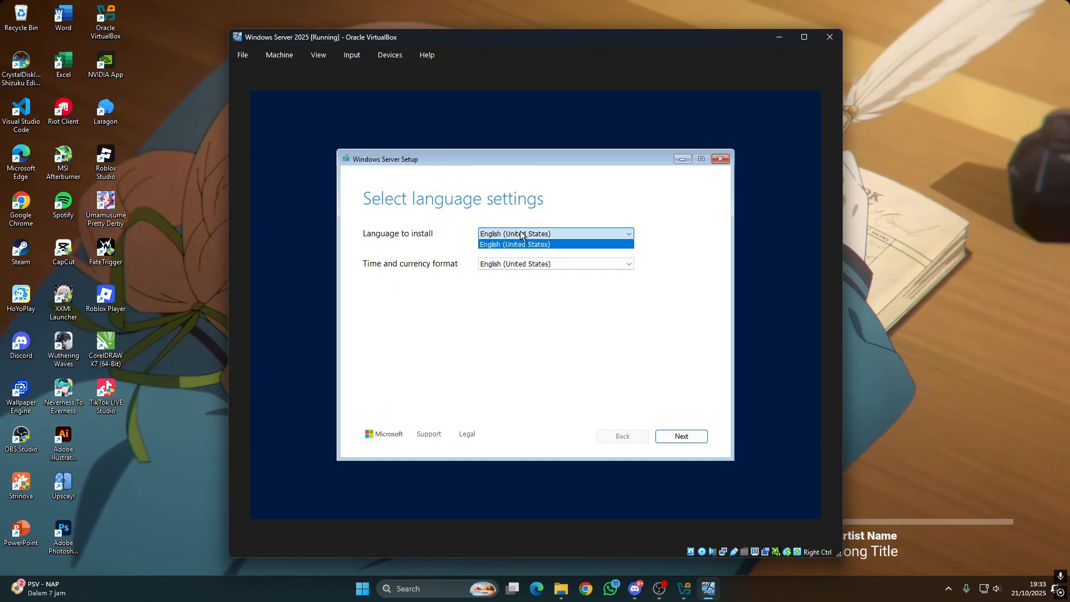
{"action": "left_click", "coordinate": [515, 244]}
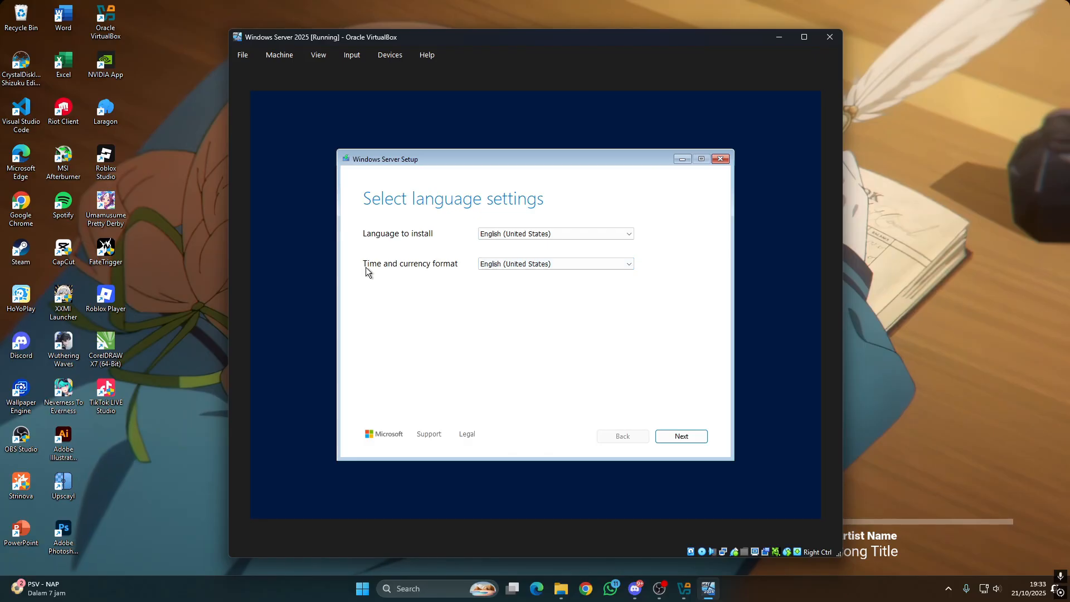
{"action": "left_click", "coordinate": [519, 264]}
{"action": "scroll", "coordinate": [526, 379], "scroll_direction": "down", "scroll_amount": 15}
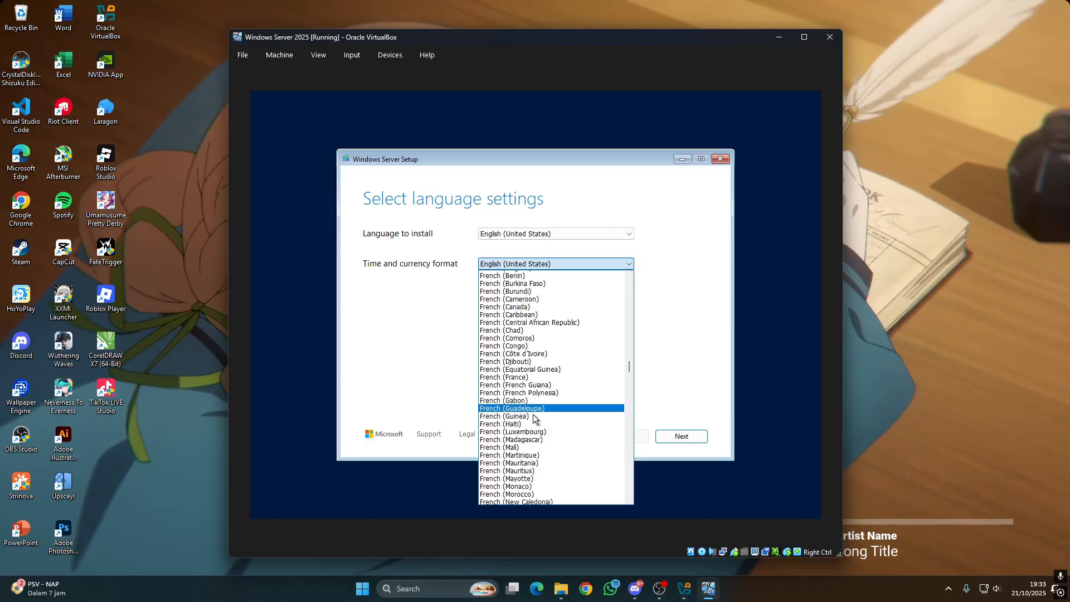
{"action": "scroll", "coordinate": [531, 423], "scroll_direction": "down", "scroll_amount": 20}
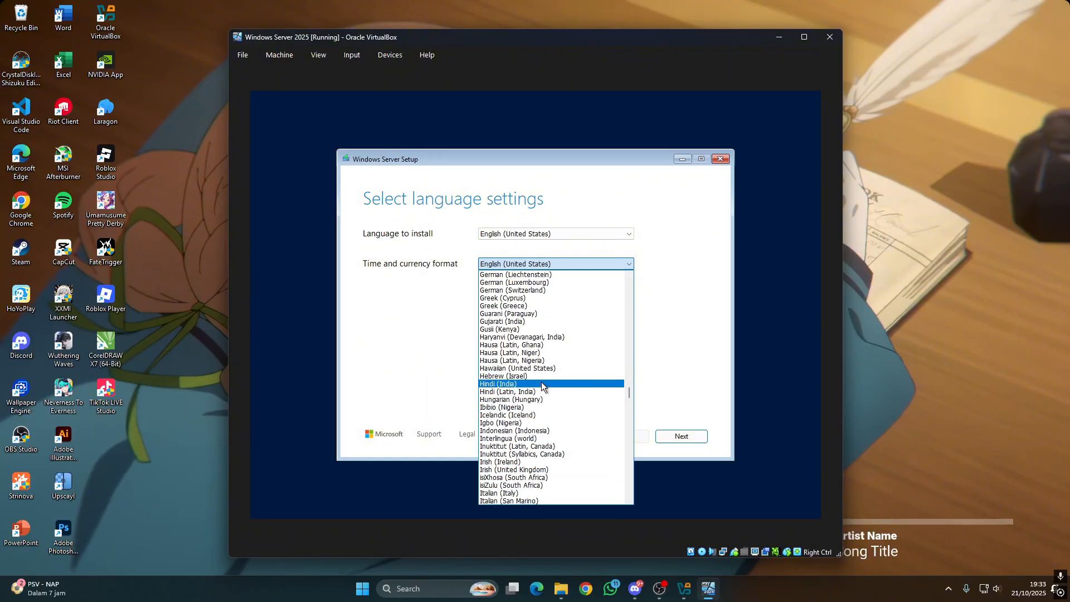
{"action": "left_click", "coordinate": [552, 431]}
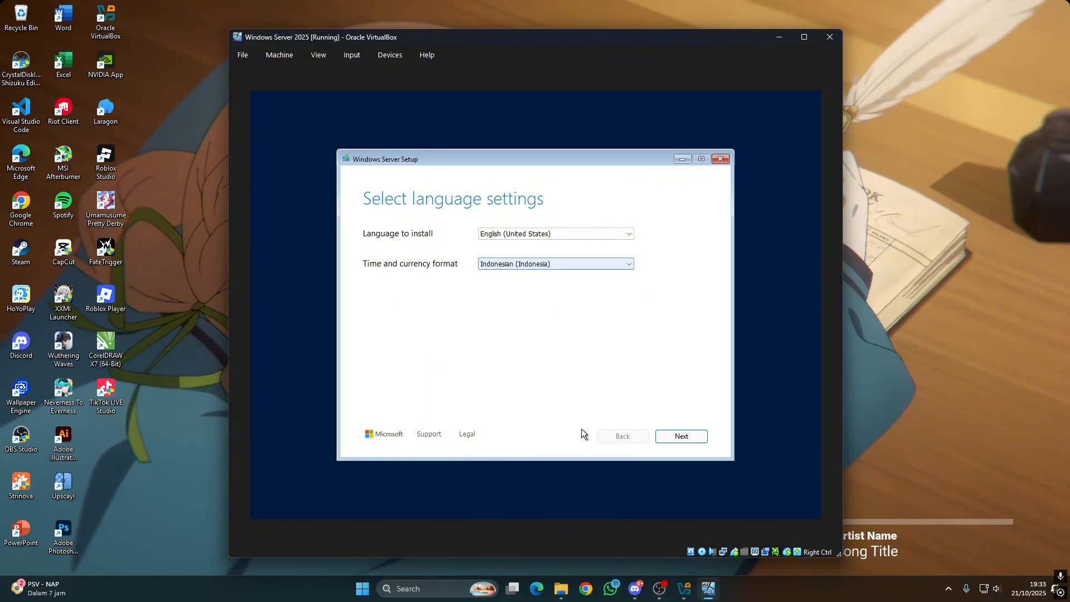
{"action": "left_click", "coordinate": [680, 436]}
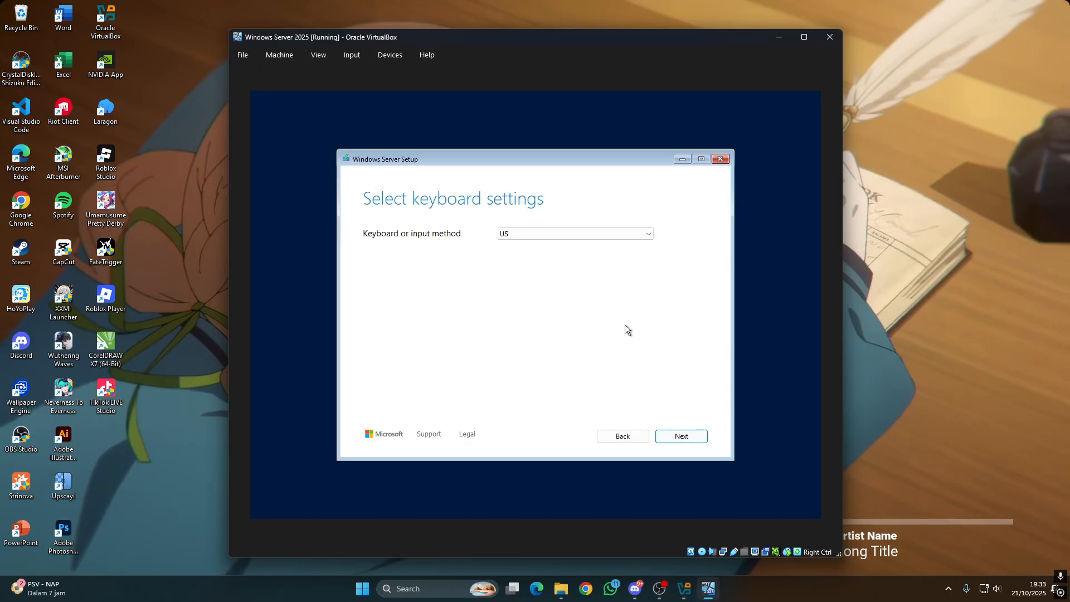
Accept the US keyboard and proceed with Install Windows Server, agreeing that all files, apps and settings are deleted
{"action": "left_click", "coordinate": [664, 436]}
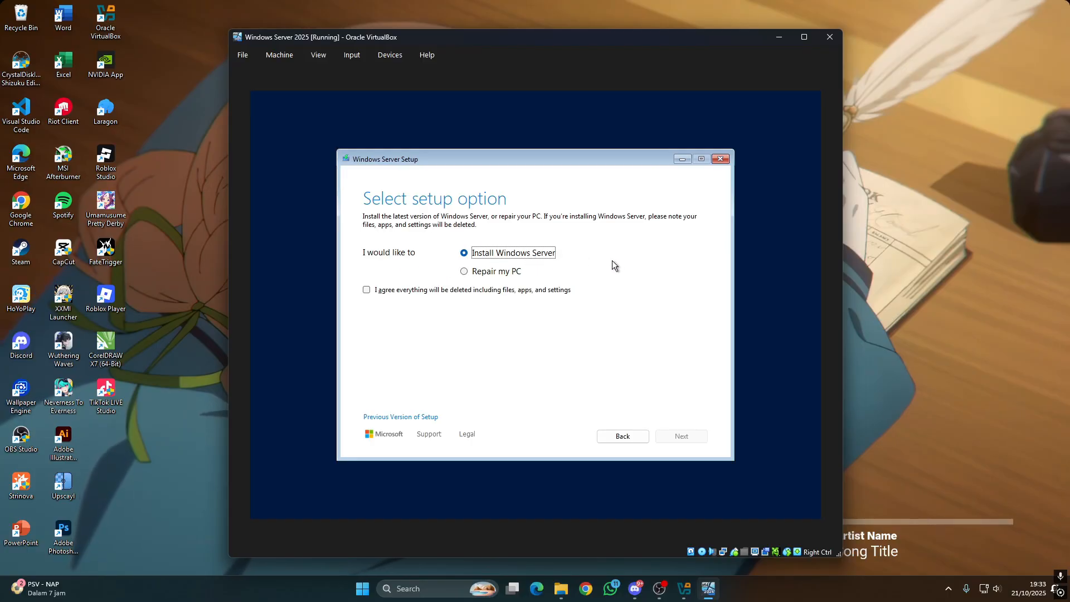
{"action": "left_click", "coordinate": [367, 290]}
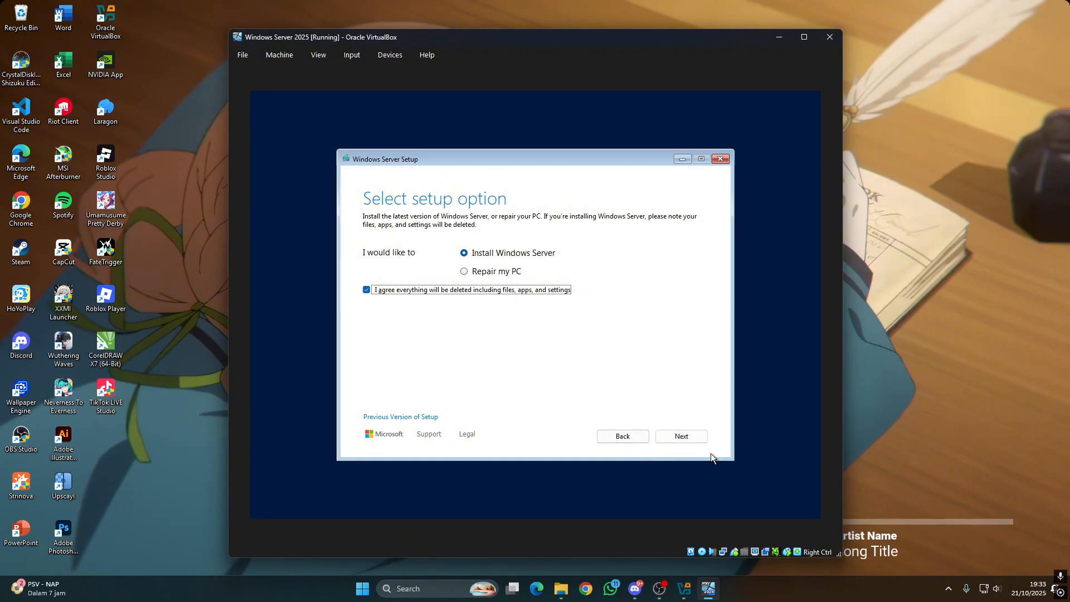
{"action": "left_click", "coordinate": [693, 436]}
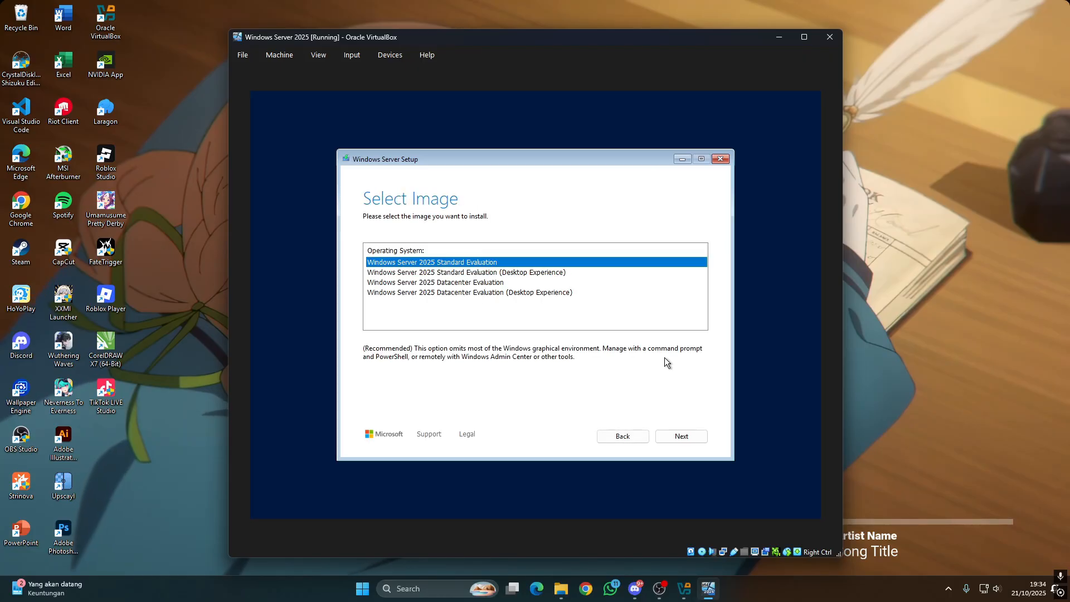
Choose Windows Server 2025 Standard Evaluation (Desktop Experience), accept the license terms and start the installation on Disk 0 Unallocated Space
{"action": "left_click", "coordinate": [476, 273]}
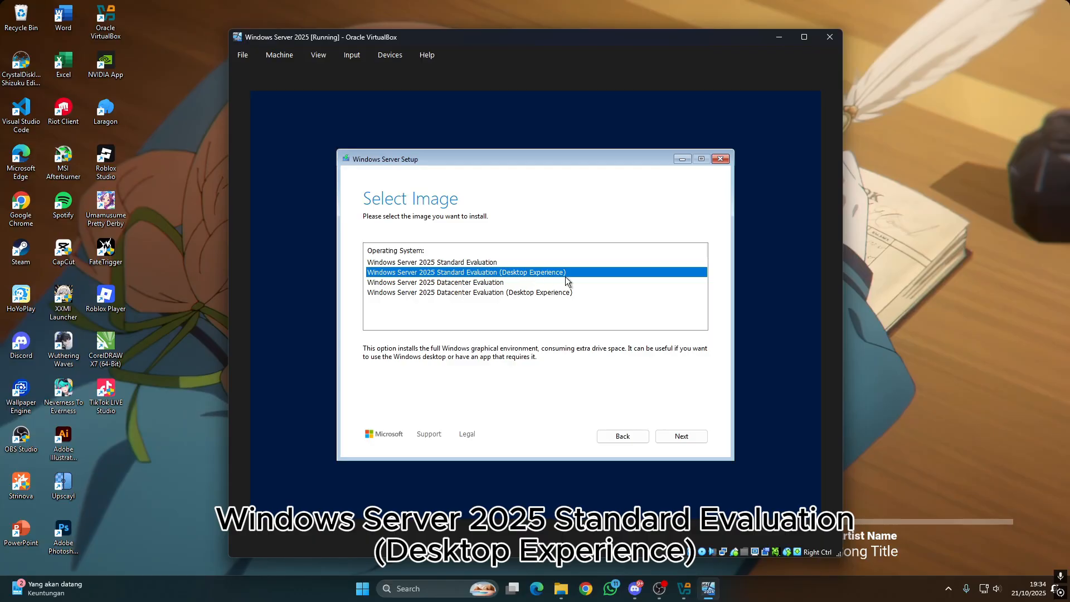
{"action": "left_click", "coordinate": [673, 437]}
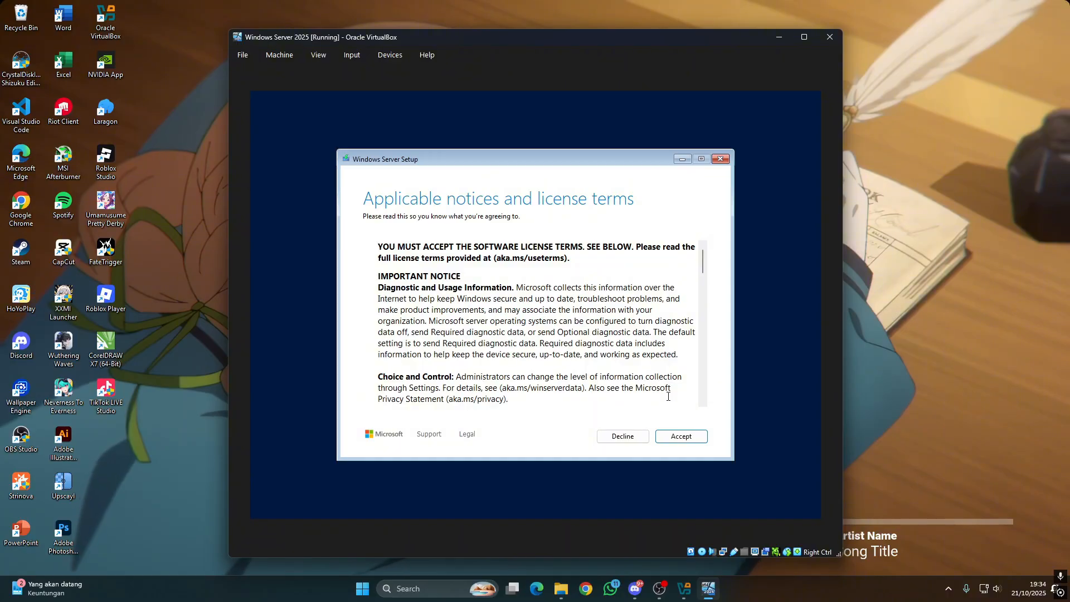
{"action": "left_click", "coordinate": [691, 440]}
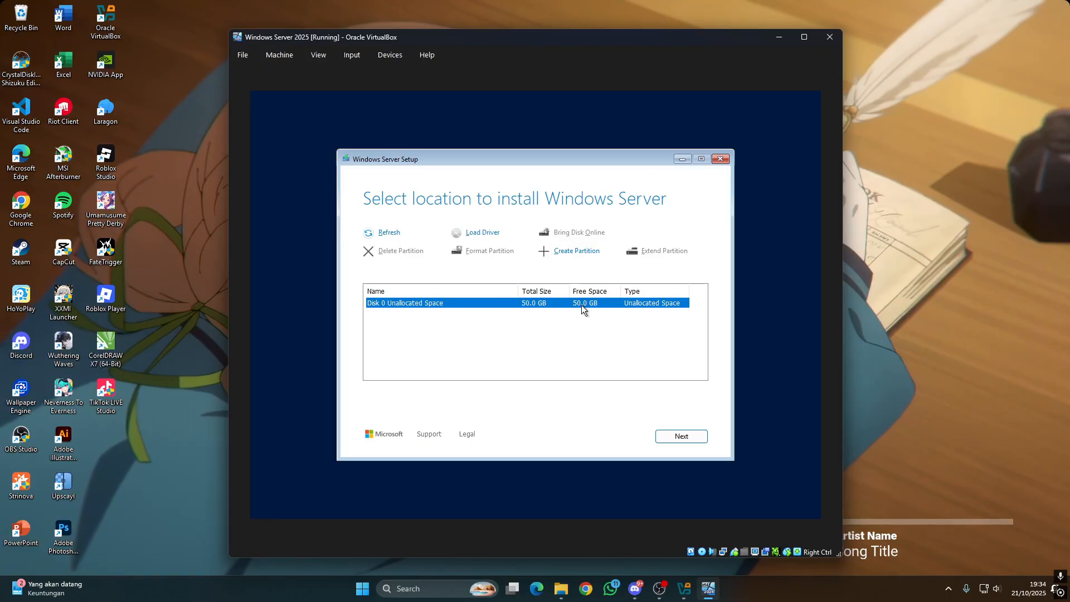
{"action": "left_click", "coordinate": [677, 438]}
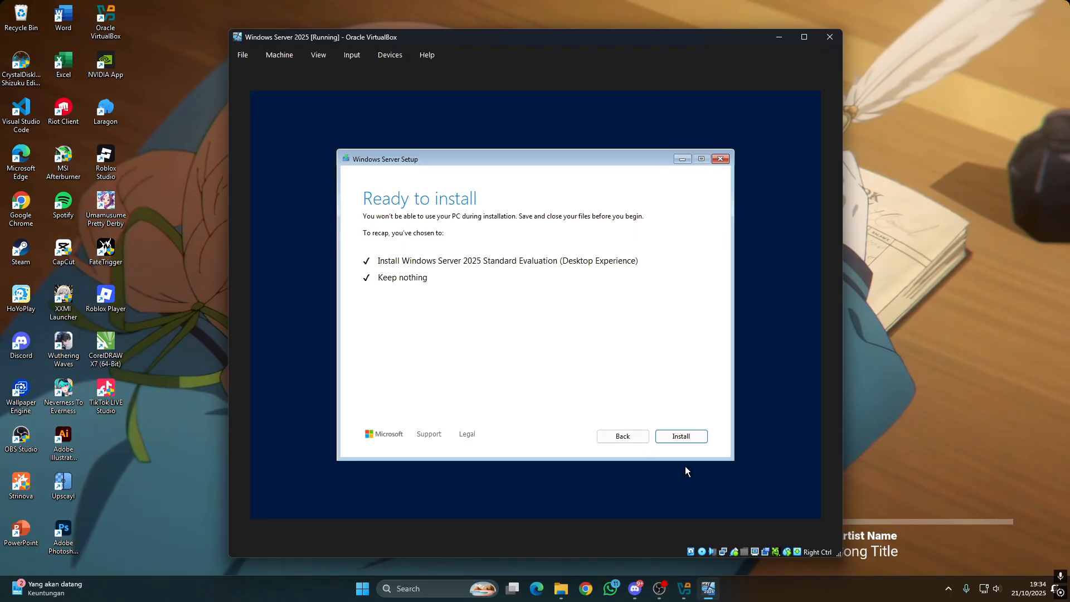
{"action": "left_click", "coordinate": [686, 437]}
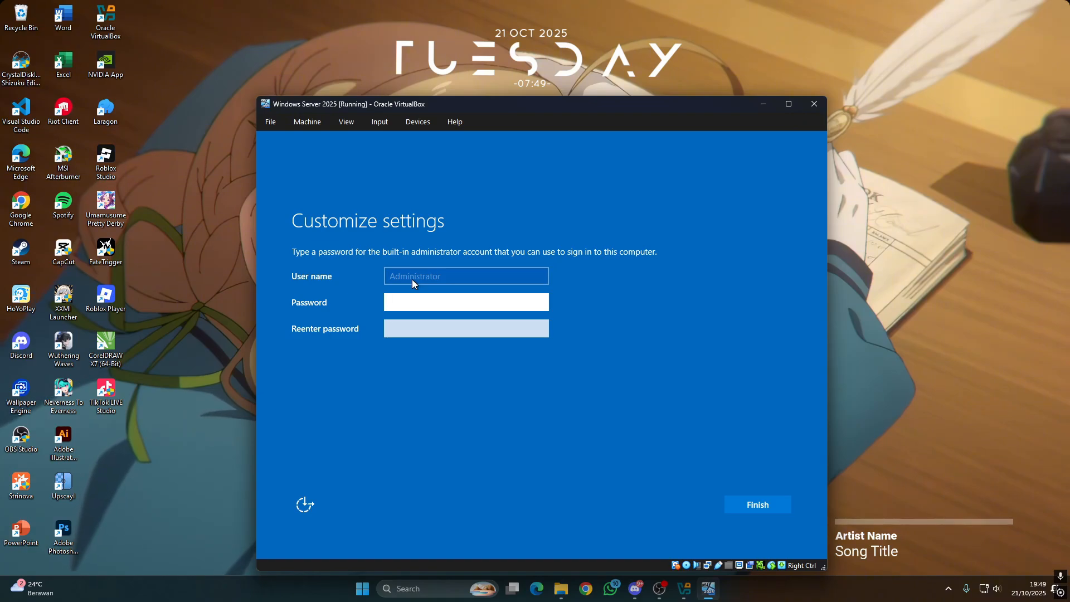
Enter and re-enter a password for the built-in administrator account and finish customizing the settings
{"action": "type", "text": "•"}
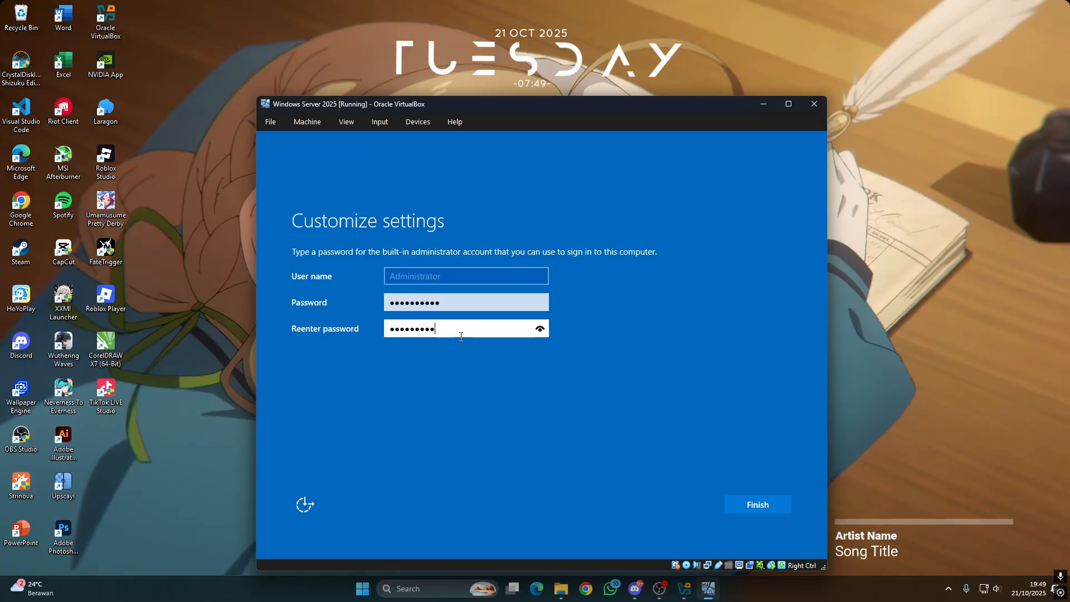
{"action": "type", "text": "•"}
{"action": "key", "text": "Return"}
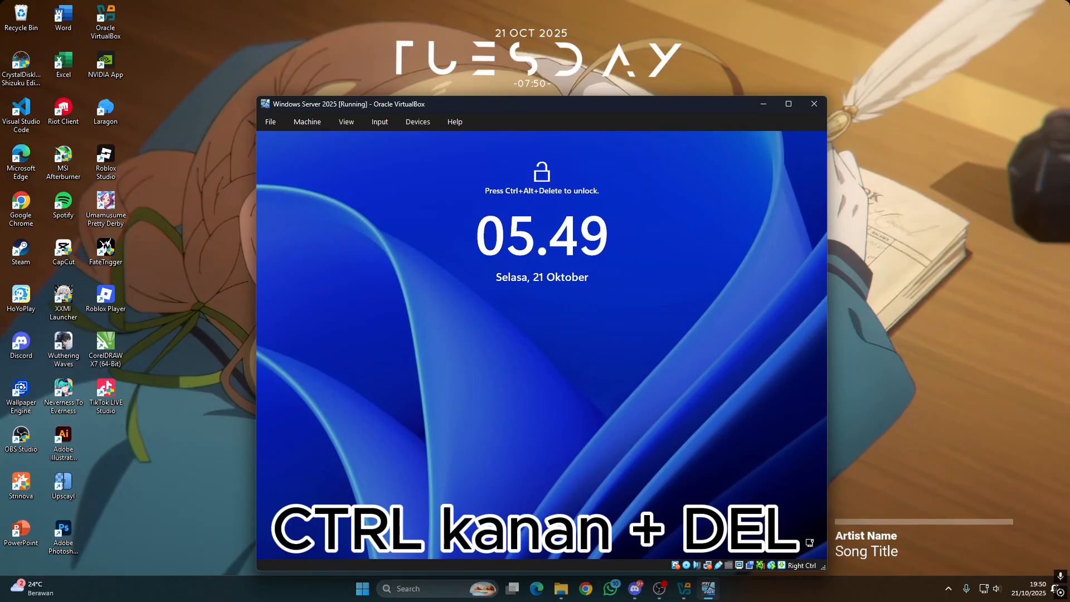
Unlock the server's lock screen and sign in to the administrator account with its password
{"action": "key", "text": "ctrl+Delete"}
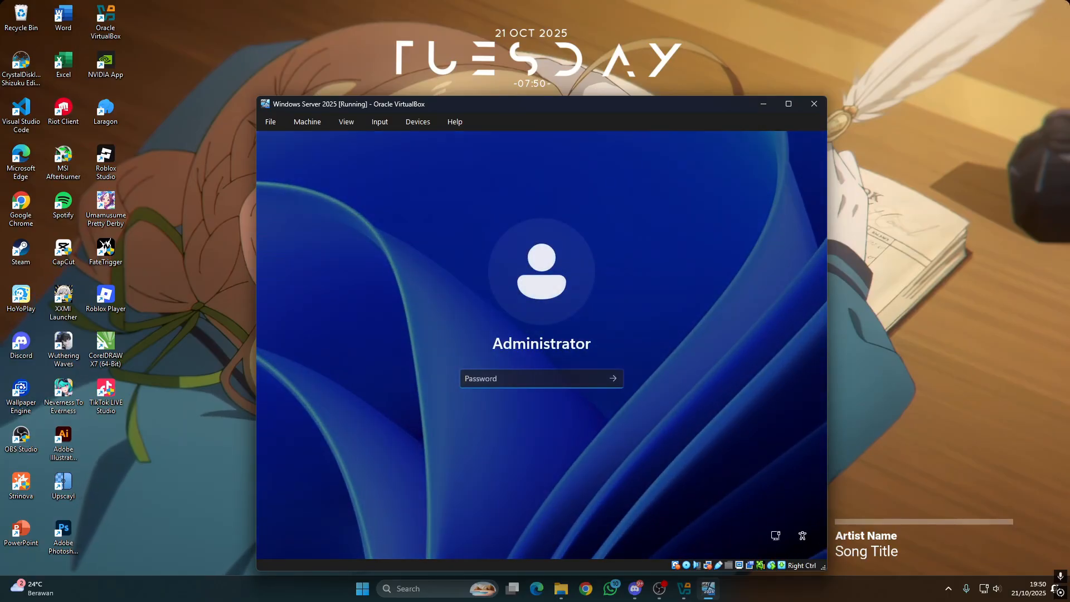
{"action": "type", "text": "********"}
{"action": "key", "text": "Return"}
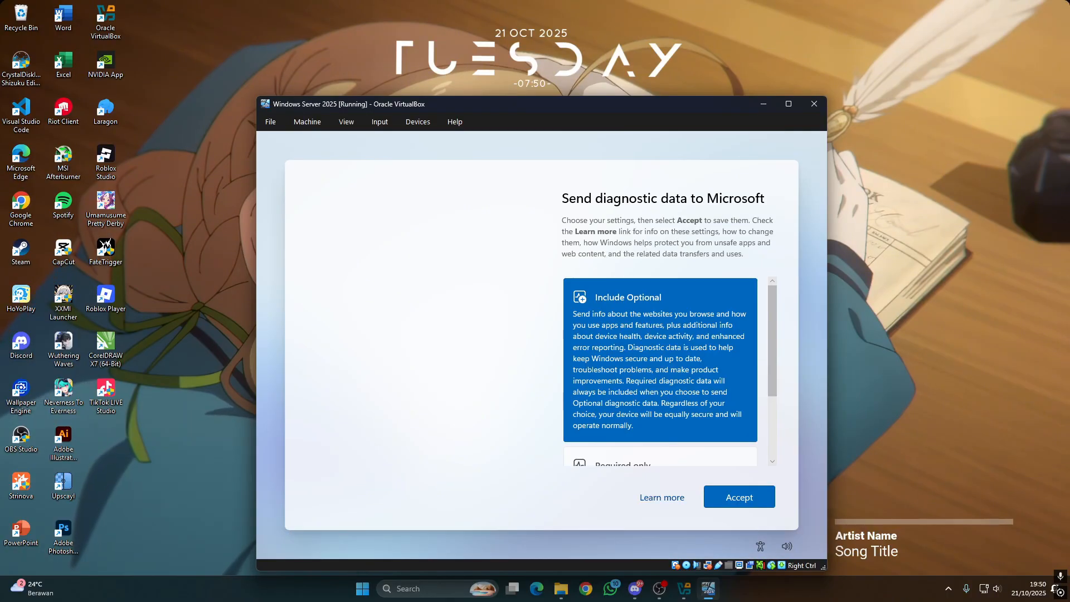
Accept sending diagnostic data with Include Optional, and close the Server Manager pop-up and Server Manager itself
{"action": "scroll", "coordinate": [663, 314], "scroll_direction": "down", "scroll_amount": 3}
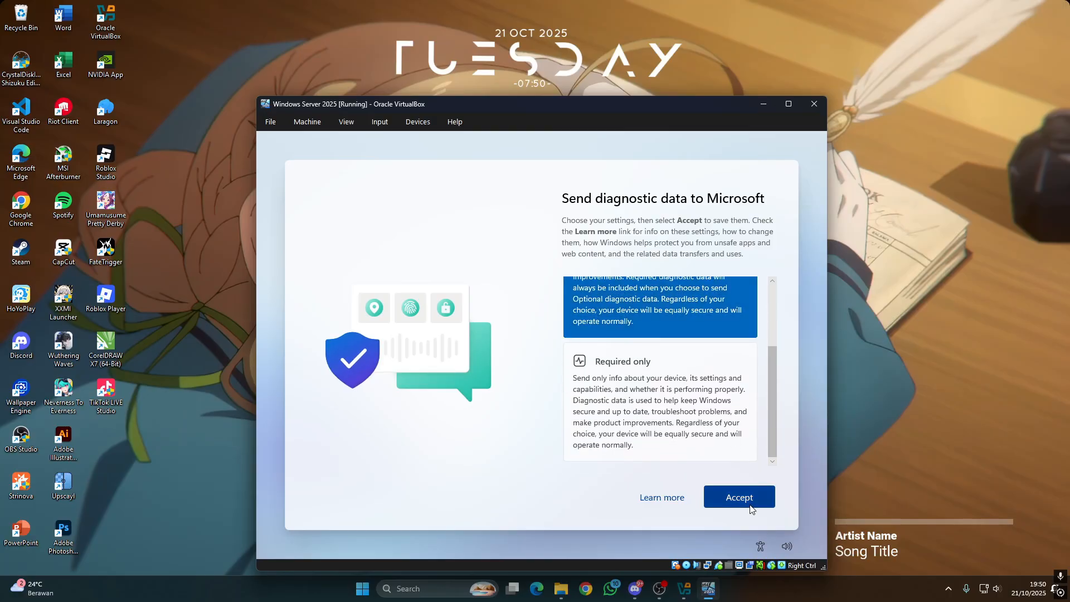
{"action": "left_click", "coordinate": [748, 506]}
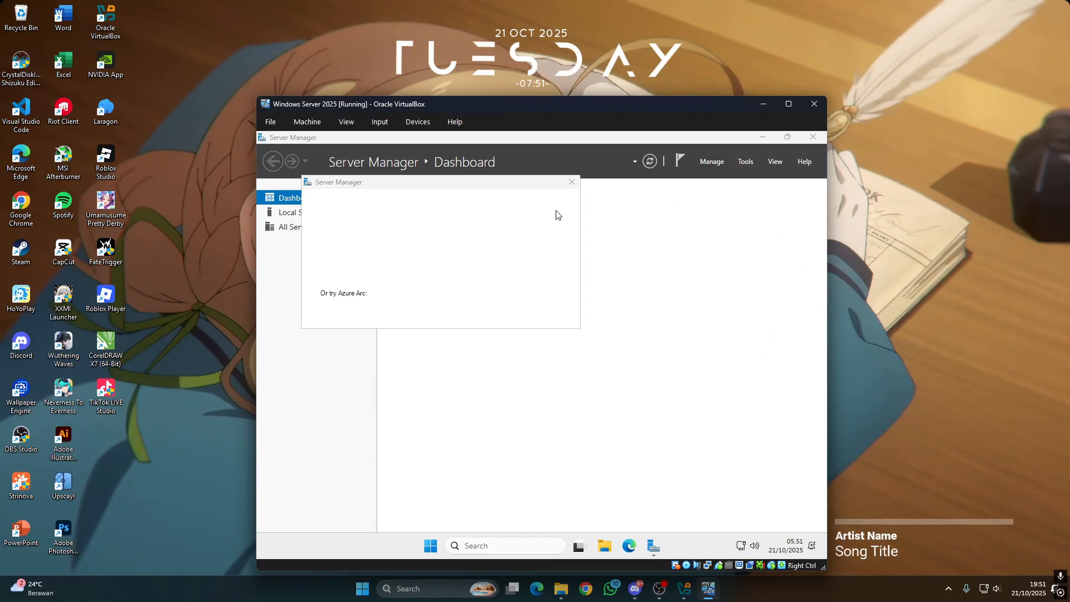
{"action": "left_click", "coordinate": [571, 184]}
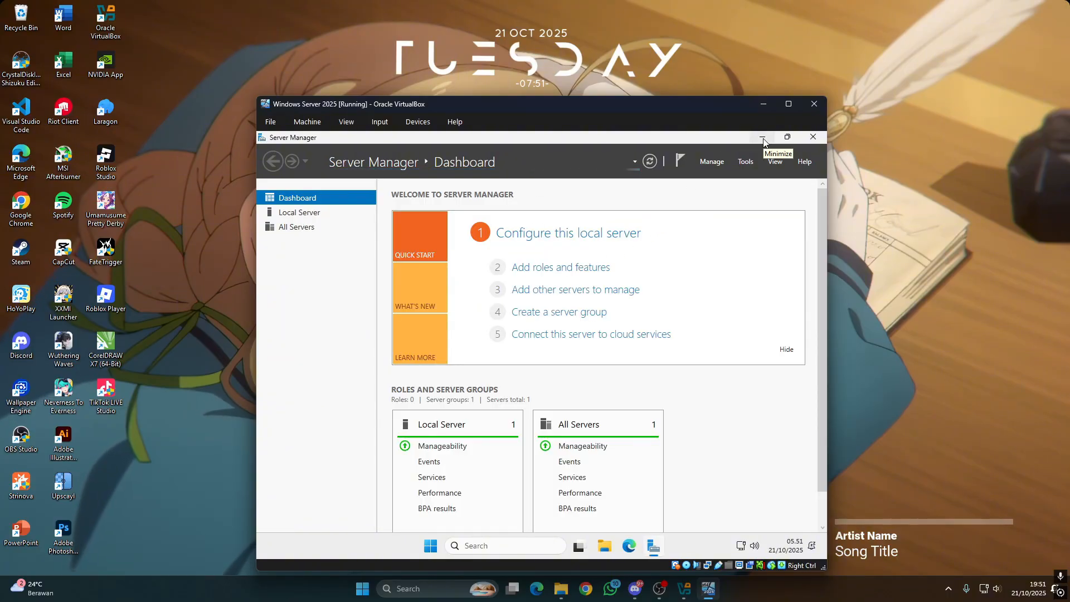
{"action": "left_click", "coordinate": [815, 138]}
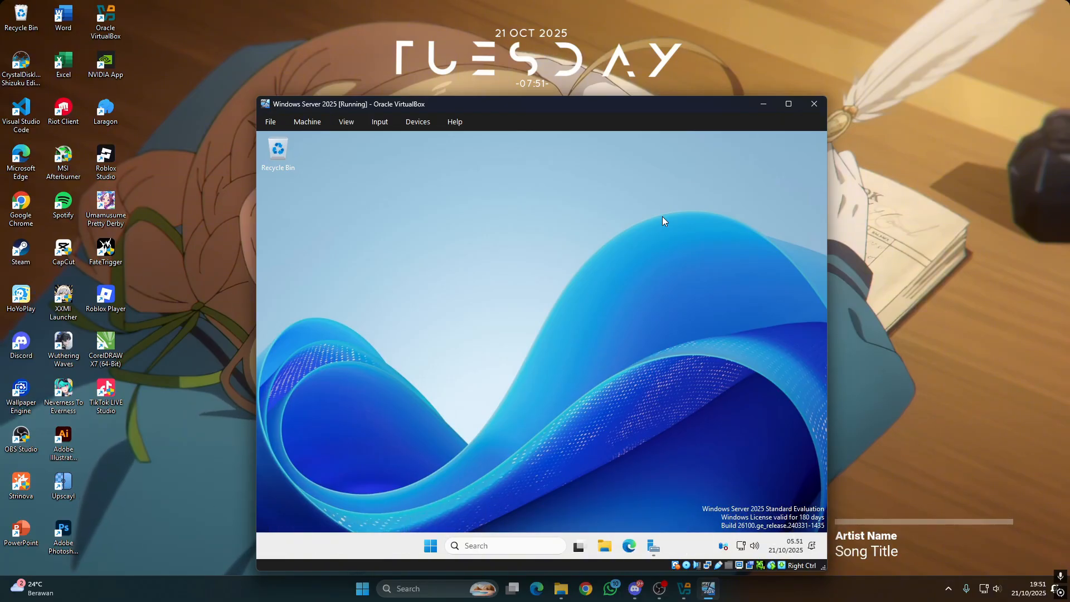
Search for Control Panel in the virtual machine and open its network adapter settings
{"action": "left_click", "coordinate": [484, 547]}
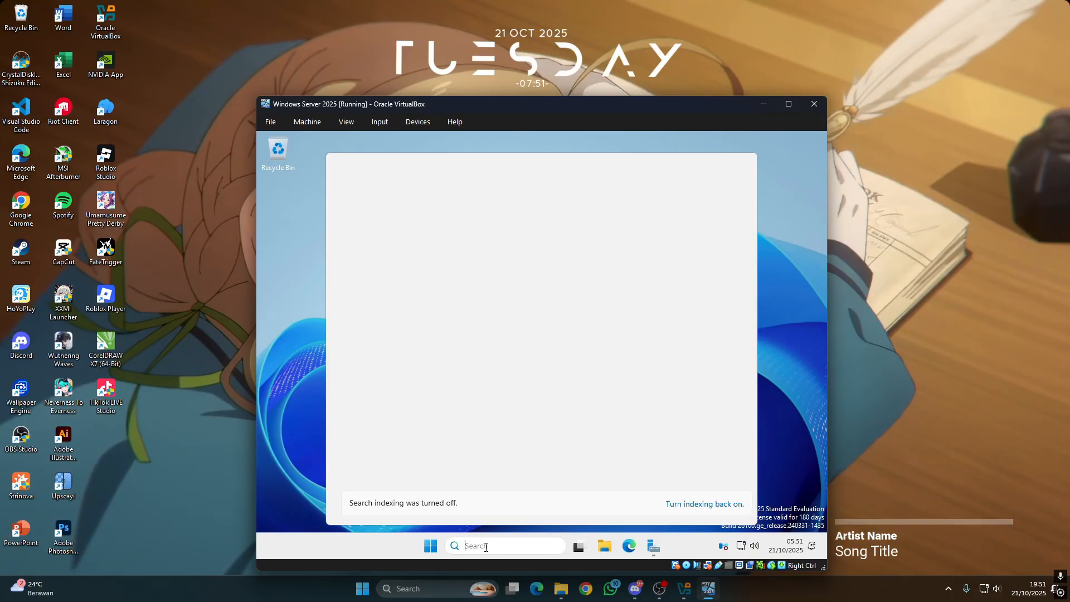
{"action": "type", "text": "control panel"}
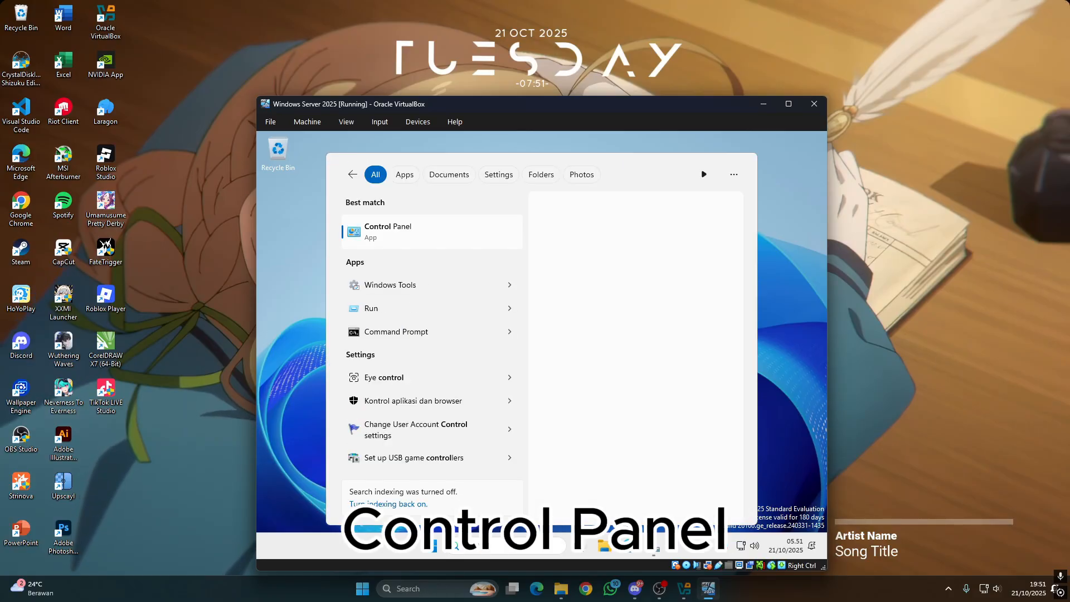
{"action": "key", "text": "Return"}
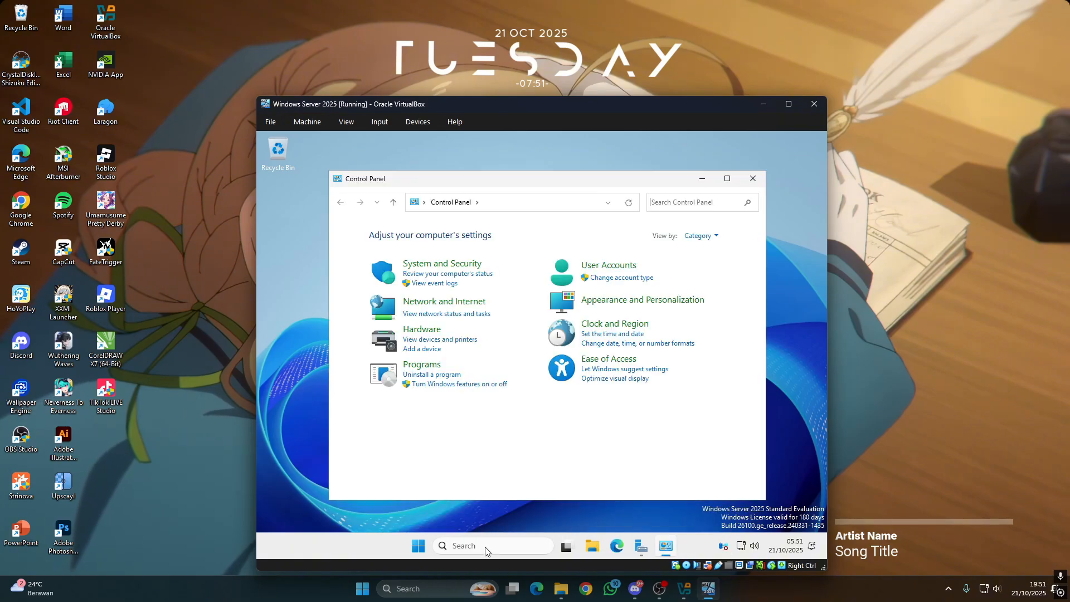
{"action": "left_click", "coordinate": [455, 315]}
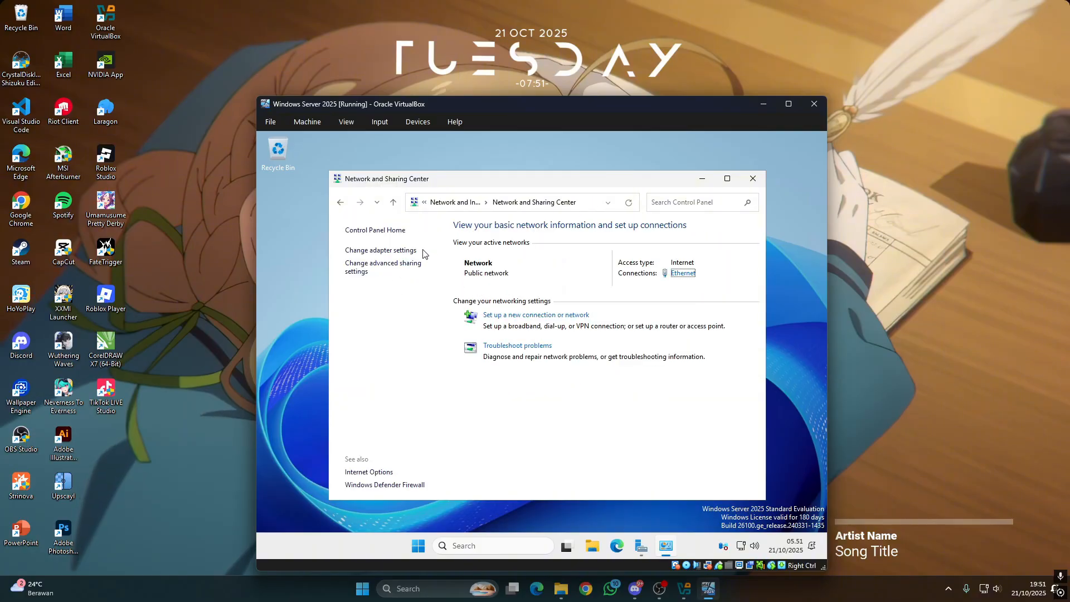
{"action": "left_click", "coordinate": [387, 252]}
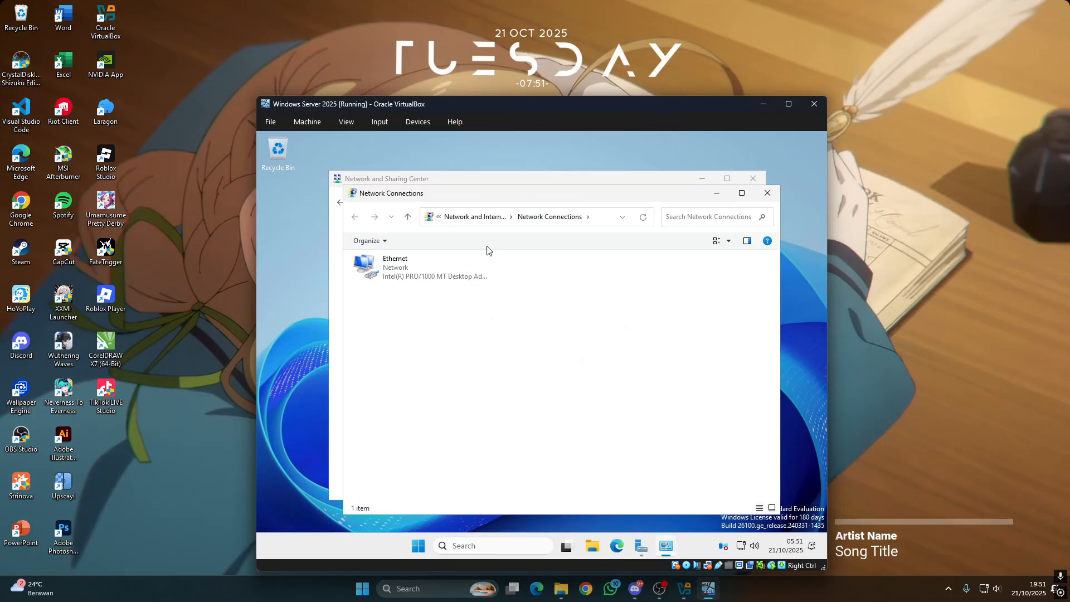
Examine the Ethernet connection's details for DHCP status, IPv4 address, default gateway, DHCP server and DNS server
{"action": "left_click", "coordinate": [412, 272]}
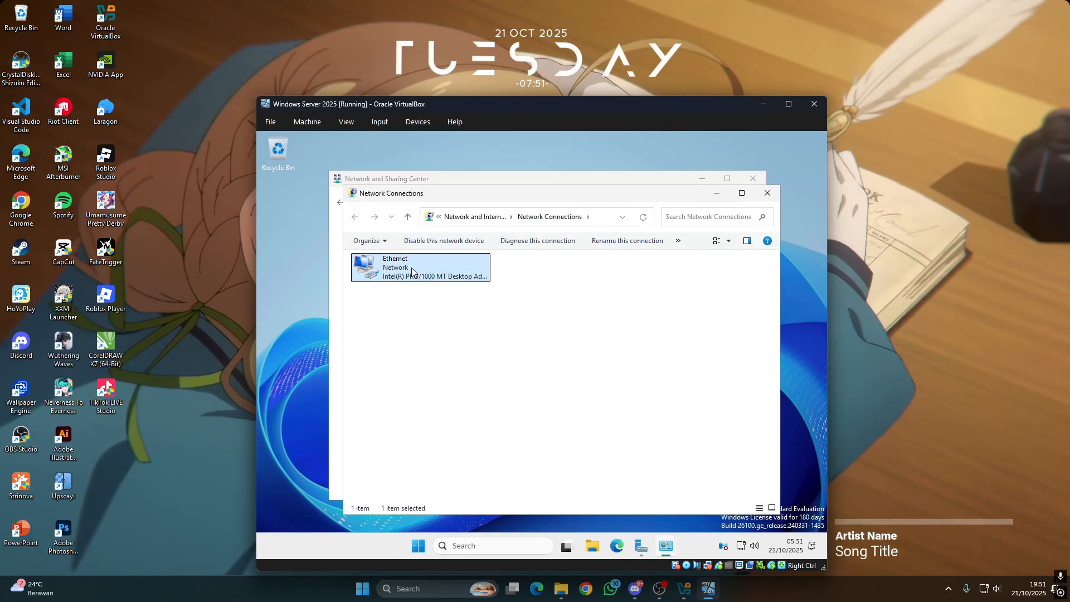
{"action": "double_click", "coordinate": [422, 279]}
{"action": "right_click", "coordinate": [425, 276]}
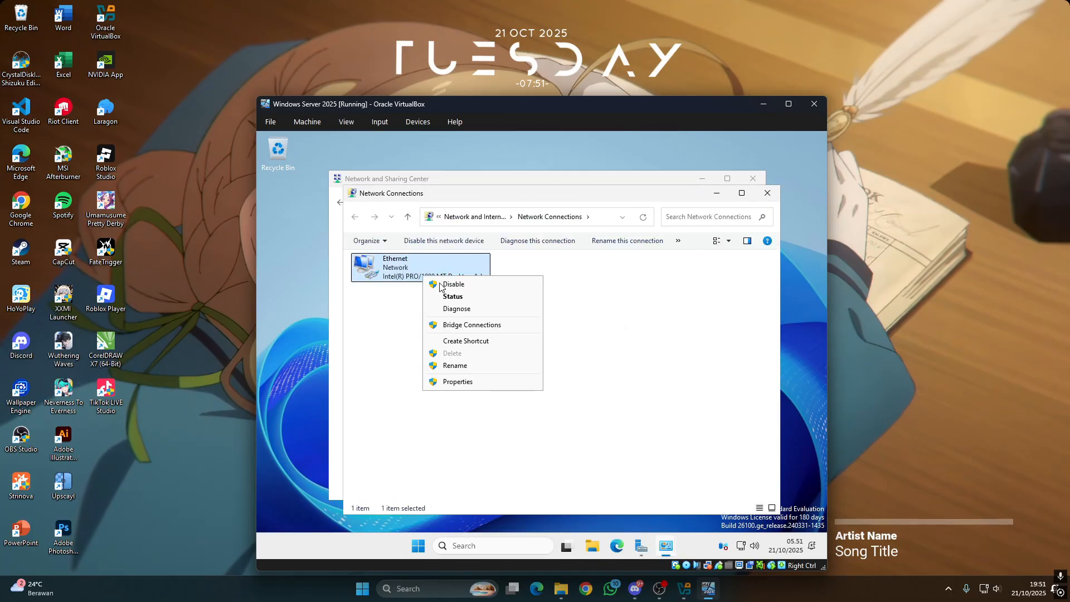
{"action": "left_click", "coordinate": [466, 300]}
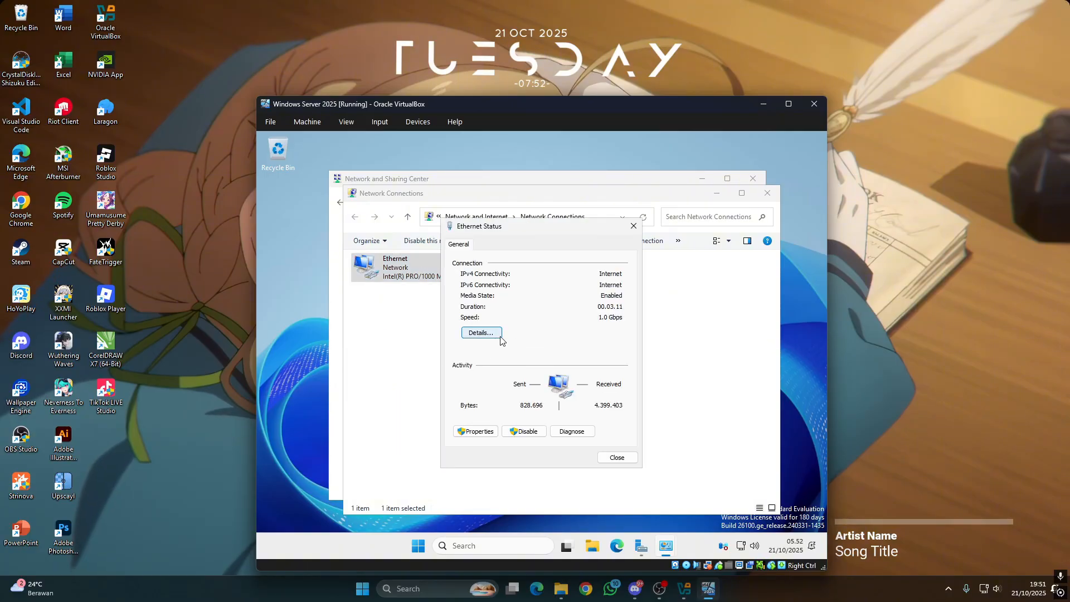
{"action": "left_click", "coordinate": [479, 334]}
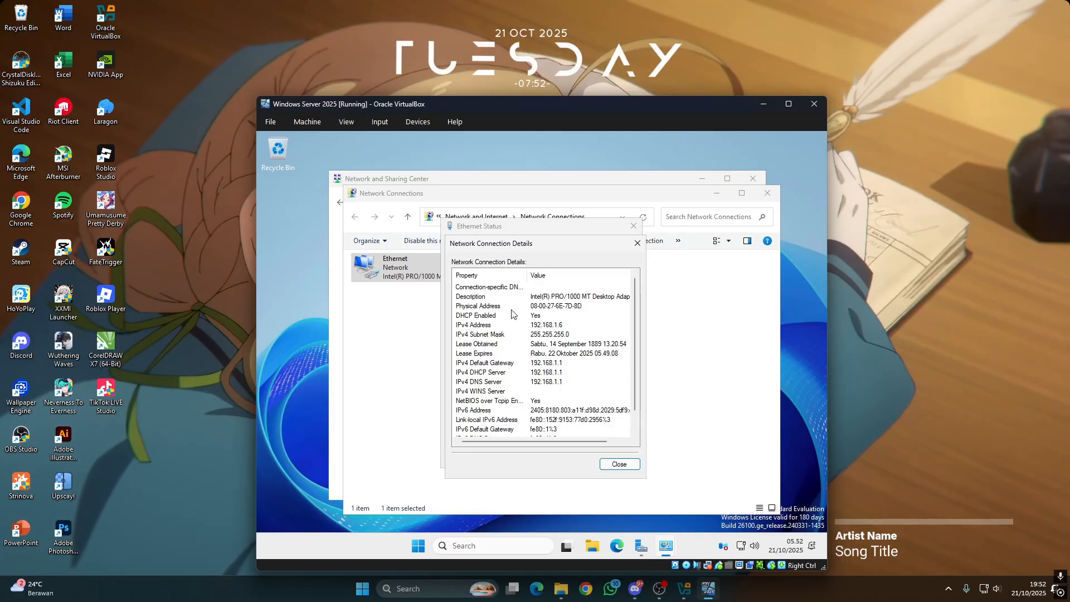
{"action": "left_click", "coordinate": [538, 316]}
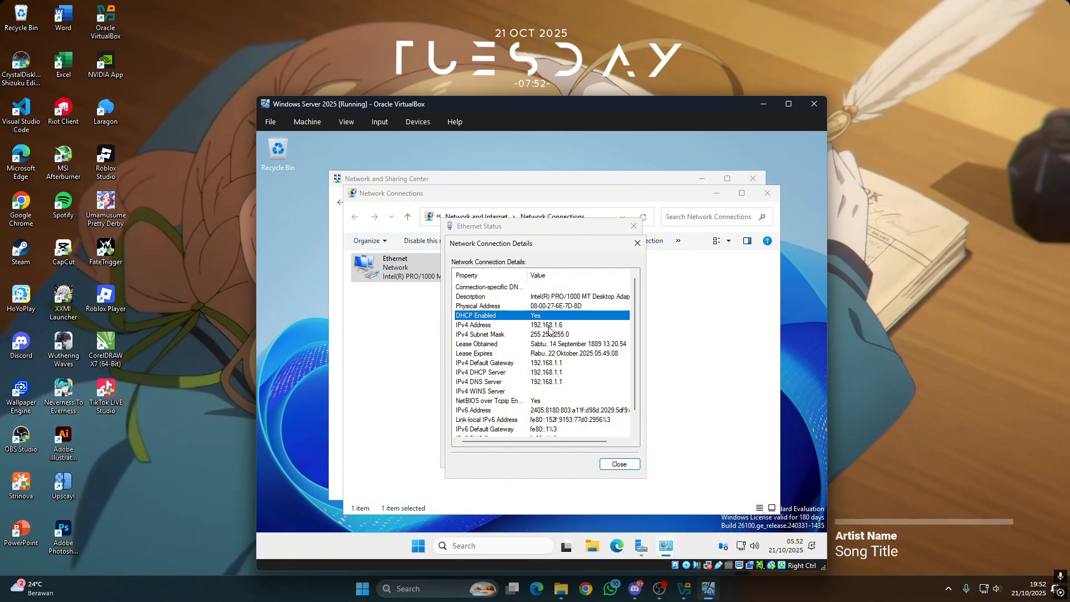
{"action": "left_click", "coordinate": [524, 326]}
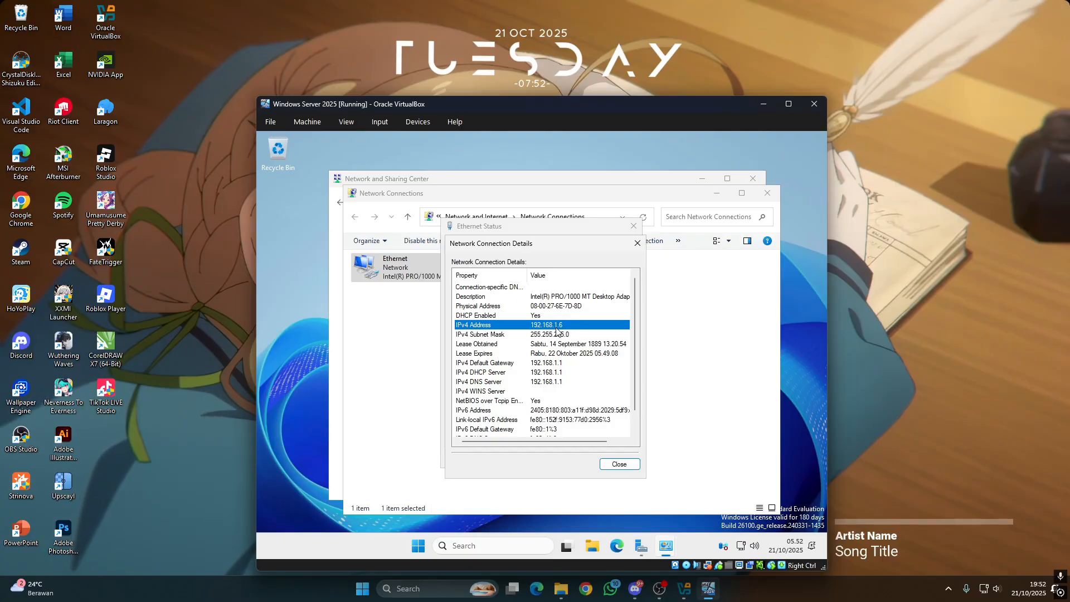
{"action": "left_click", "coordinate": [528, 364]}
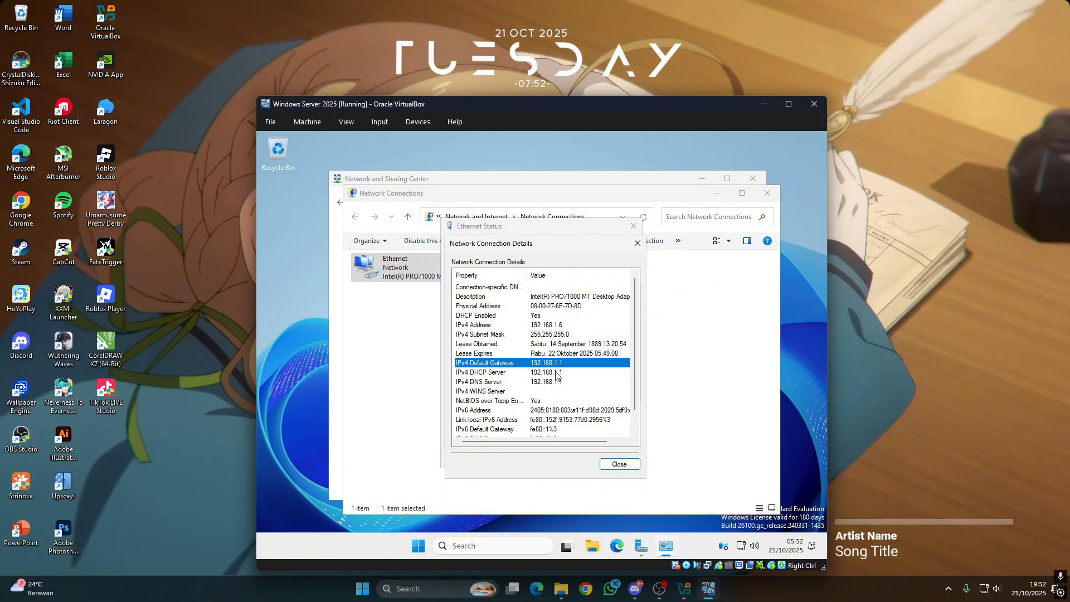
{"action": "left_click", "coordinate": [555, 374]}
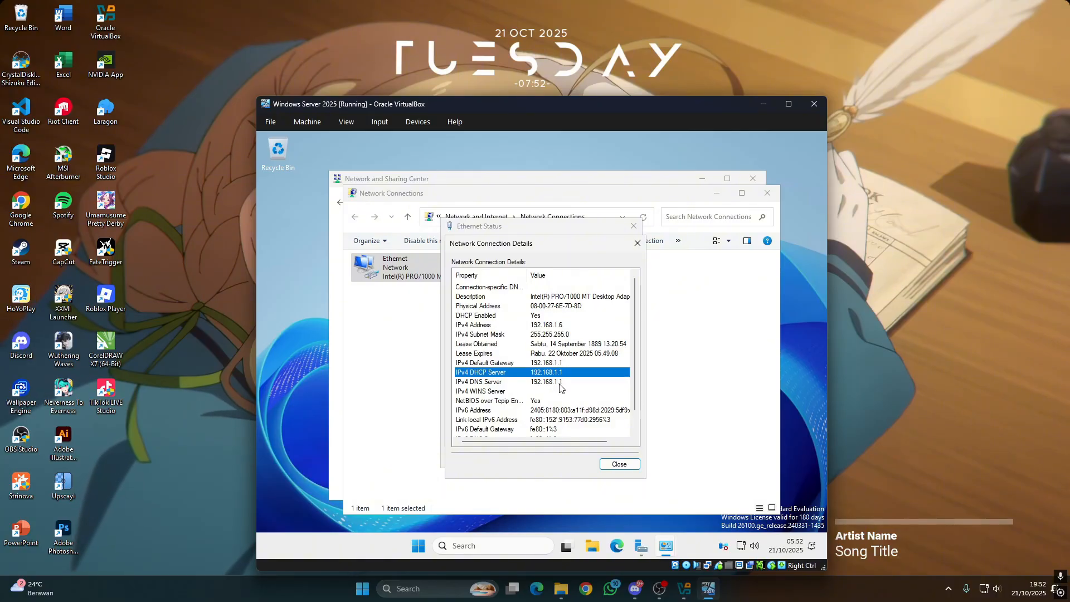
{"action": "left_click", "coordinate": [558, 384]}
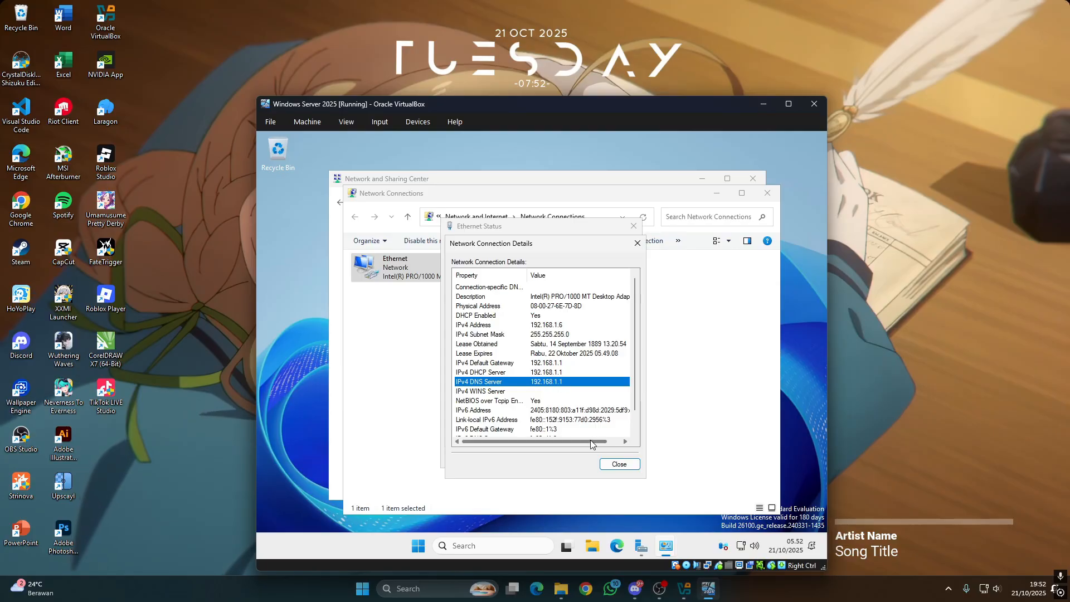
{"action": "left_click", "coordinate": [617, 465]}
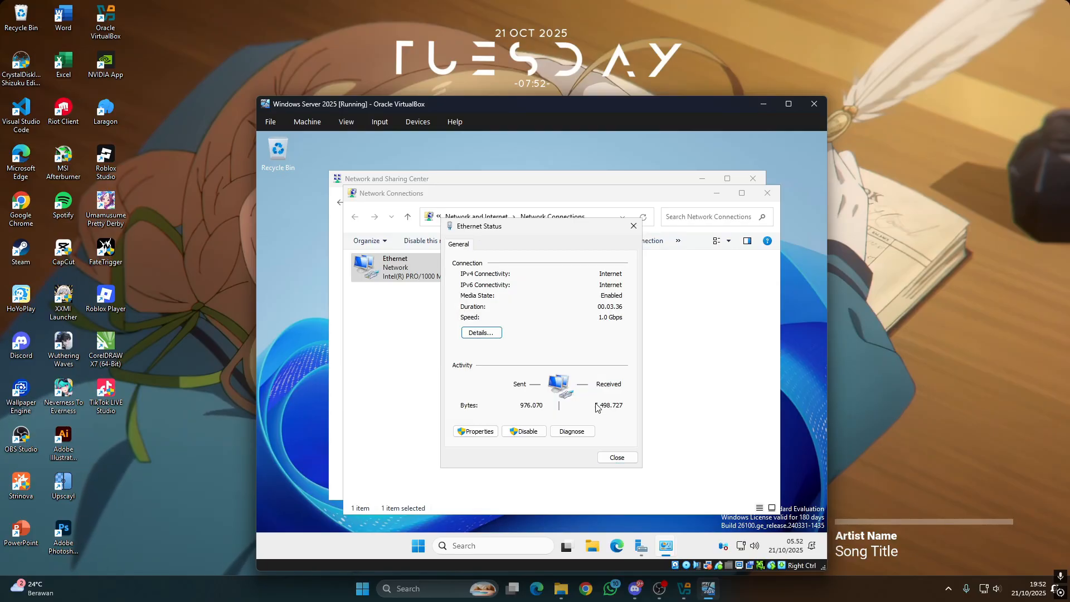
Open the Ethernet adapter's Internet Protocol Version 4 (TCP/IPv4) properties and switch to a manually specified IP address
{"action": "left_click", "coordinate": [475, 432]}
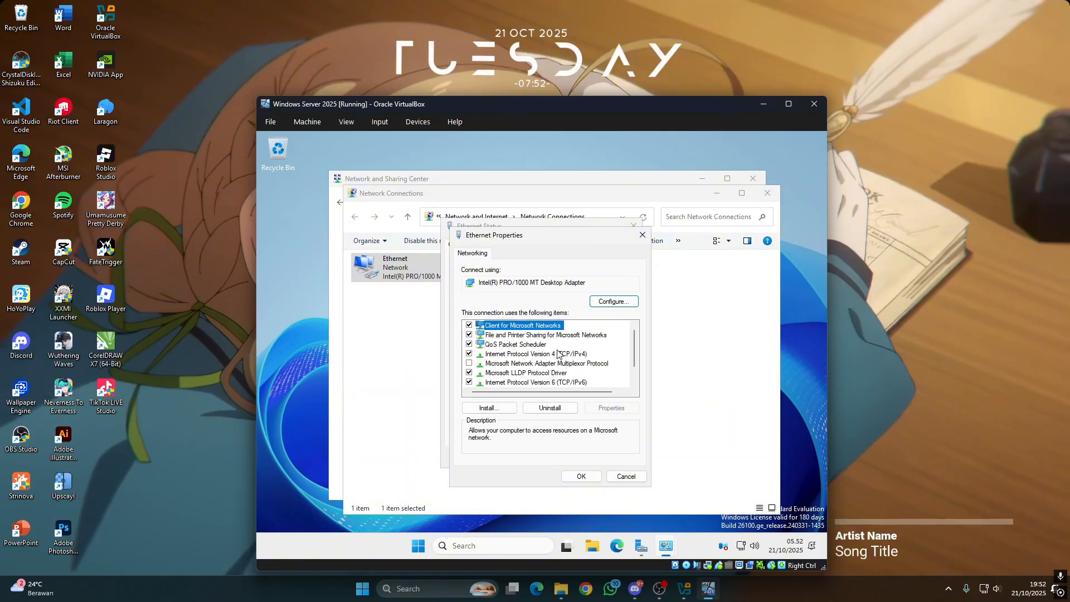
{"action": "left_click", "coordinate": [558, 353]}
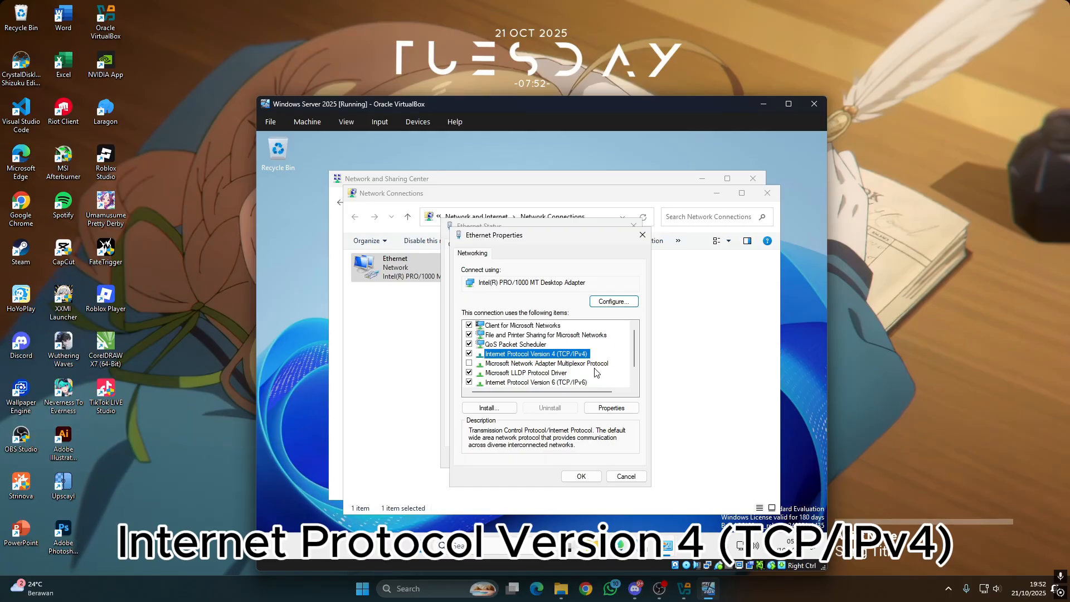
{"action": "double_click", "coordinate": [535, 353]}
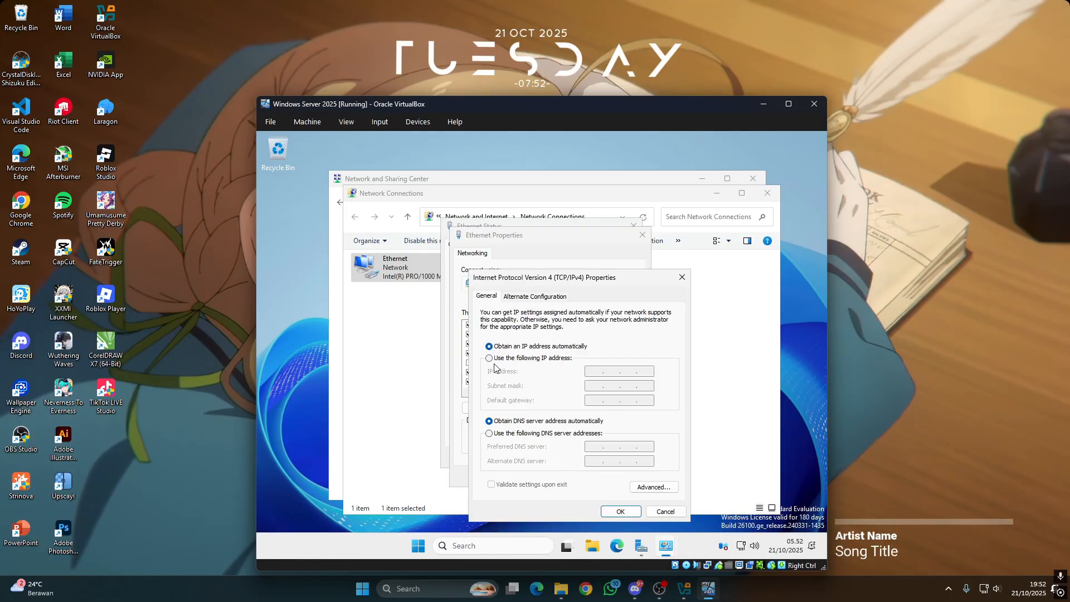
{"action": "left_click", "coordinate": [532, 358]}
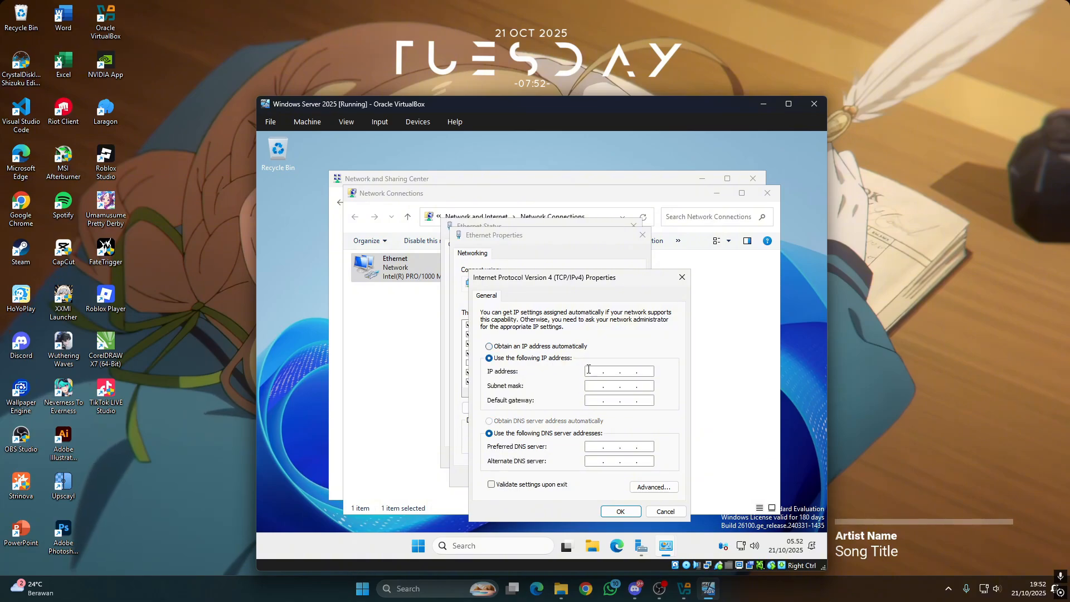
Set the IP address to 192.168.1.6 with subnet mask 255.255.255.0
{"action": "left_click", "coordinate": [591, 370]}
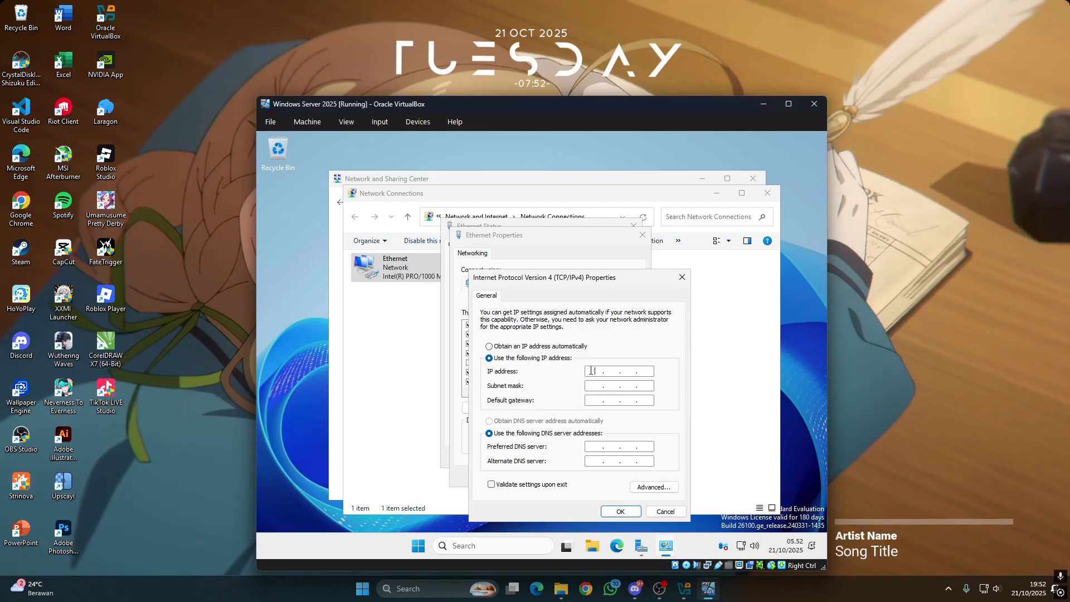
{"action": "type", "text": "192 . "}
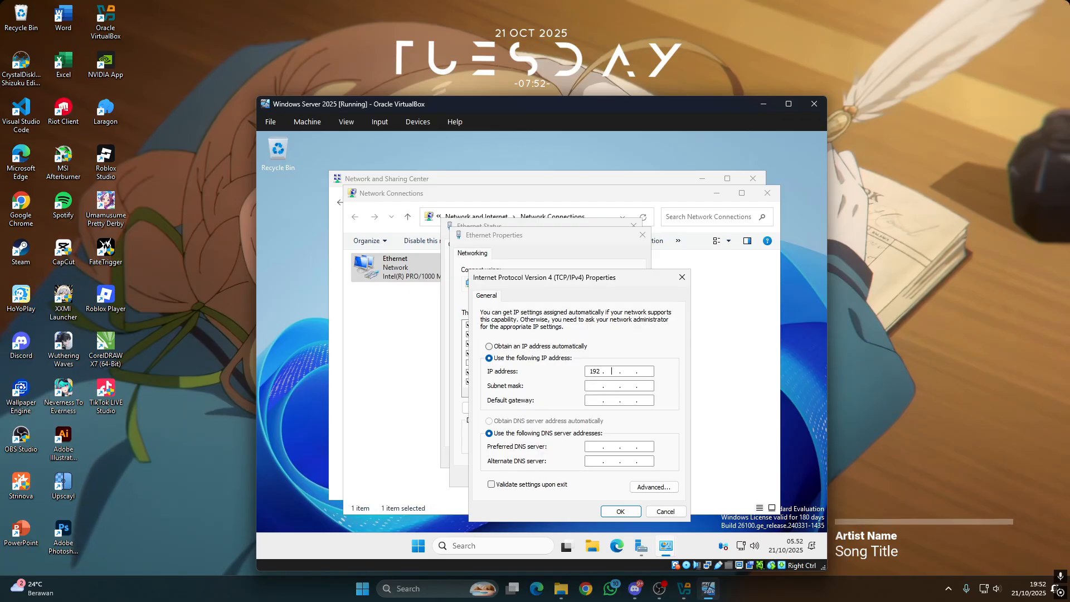
{"action": "type", "text": "168 . "}
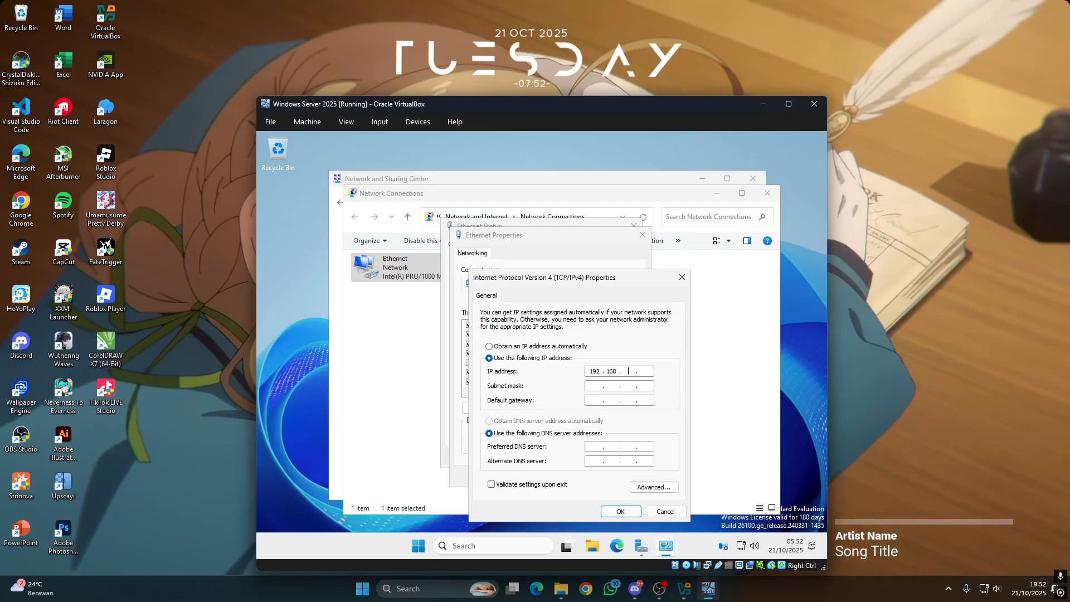
{"action": "type", "text": "1 . "}
{"action": "type", "text": "56"}
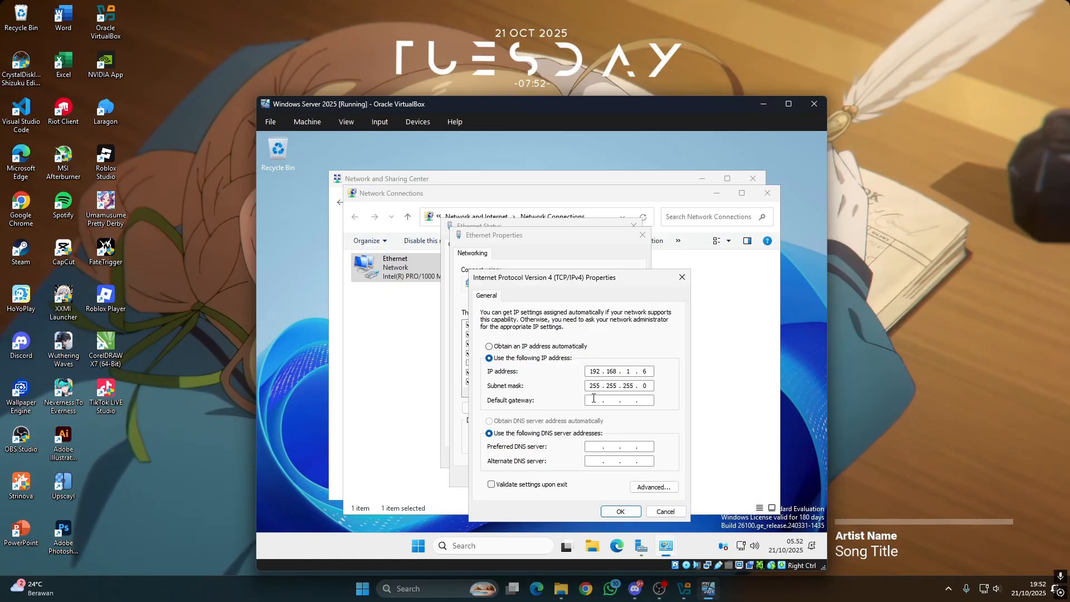
Set the default gateway and the preferred DNS server to 192.168.1.1, and confirm the IPv4 and Ethernet properties
{"action": "type", "text": "119.2"}
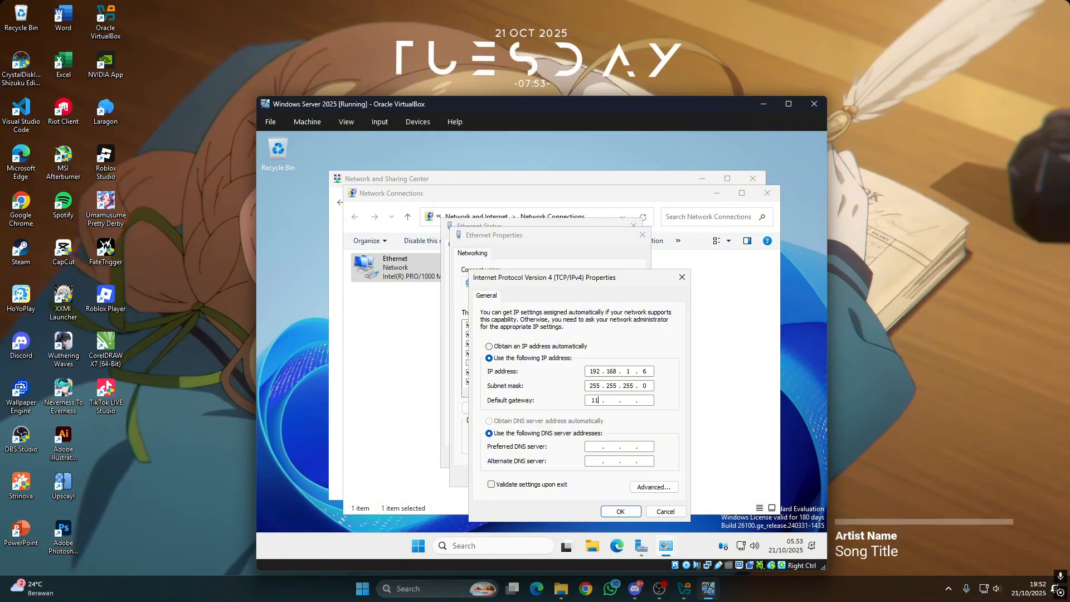
{"action": "key", "text": "BackSpace"}
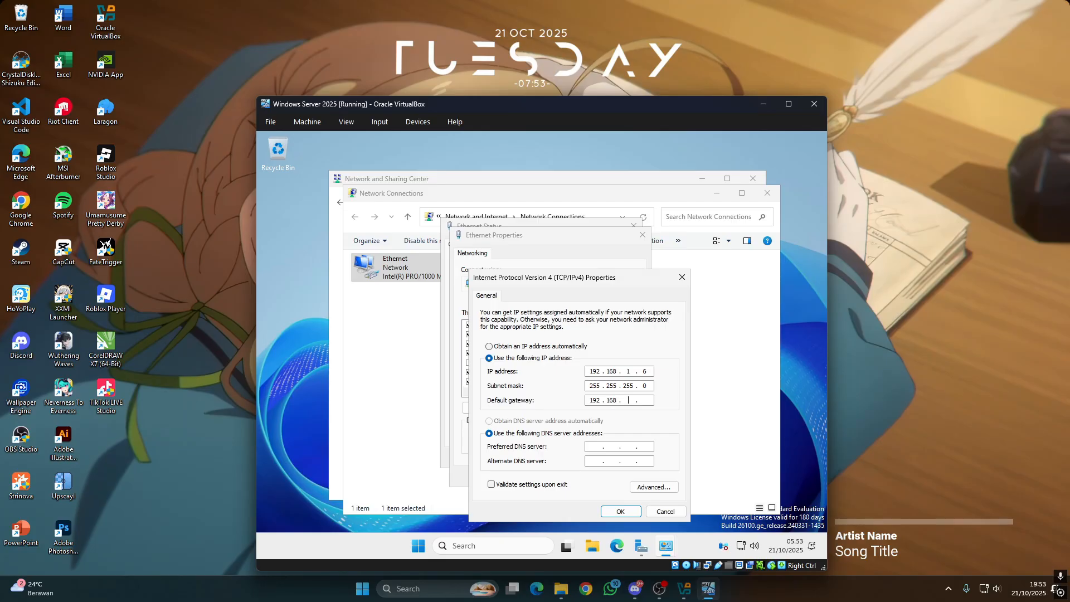
{"action": "type", "text": "1 . . ."}
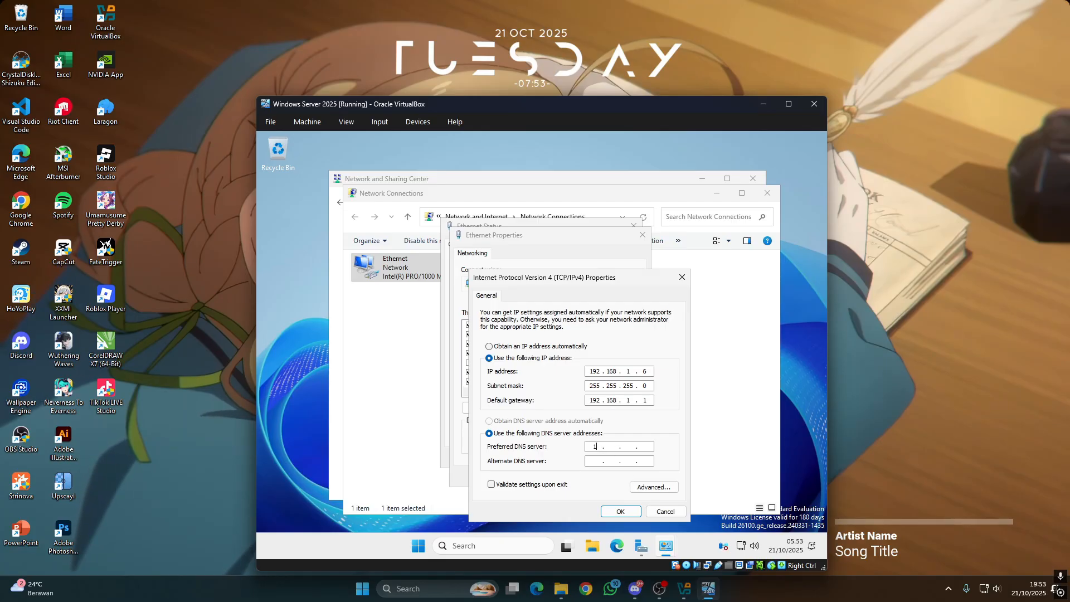
{"action": "type", "text": "192168"}
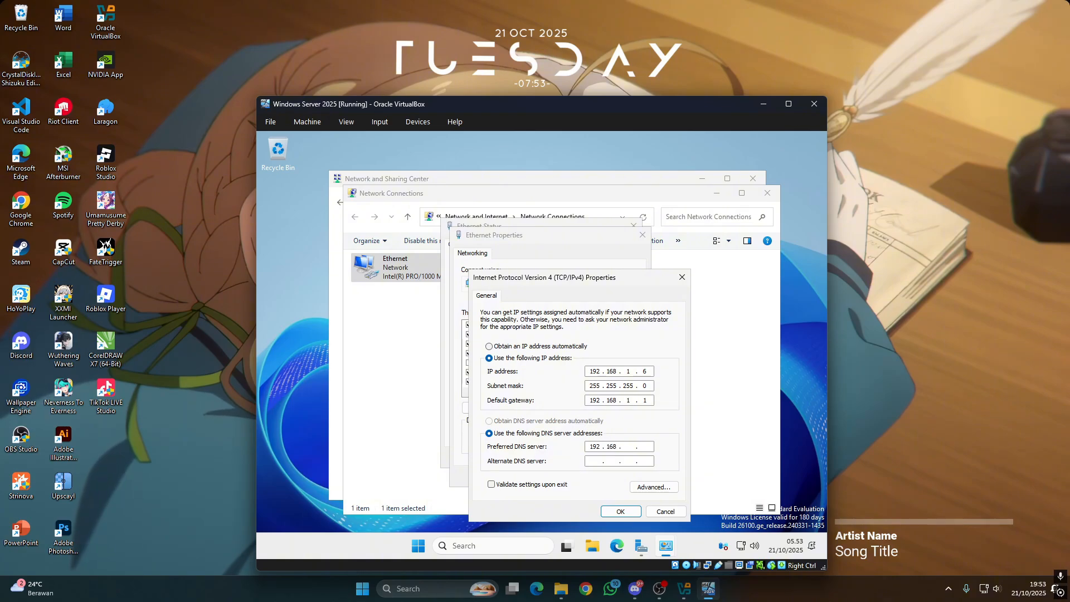
{"action": "type", "text": "1"}
{"action": "left_click", "coordinate": [627, 513]}
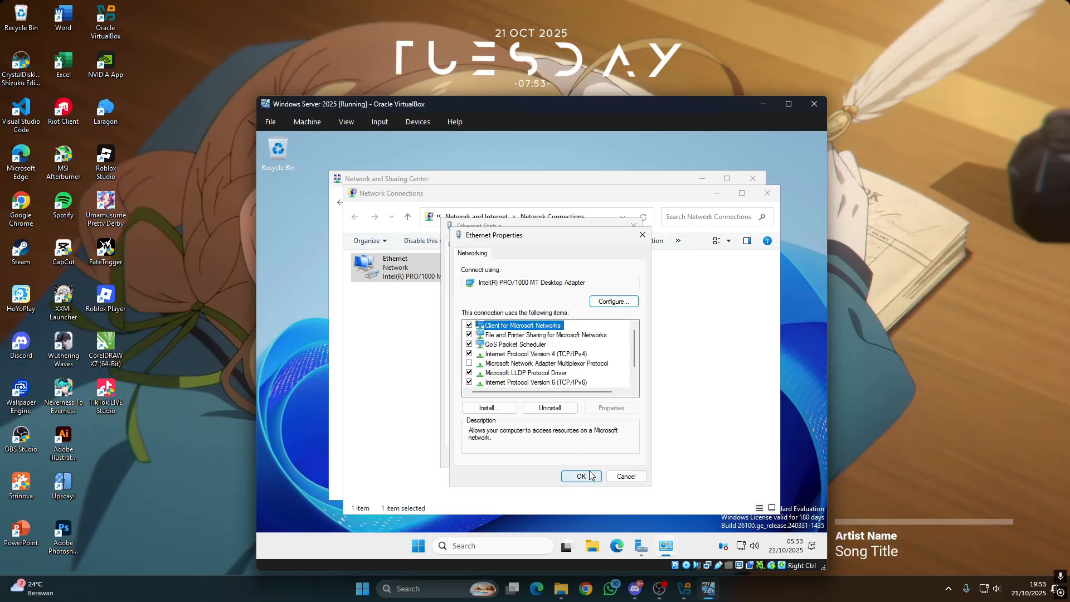
{"action": "left_click", "coordinate": [590, 476]}
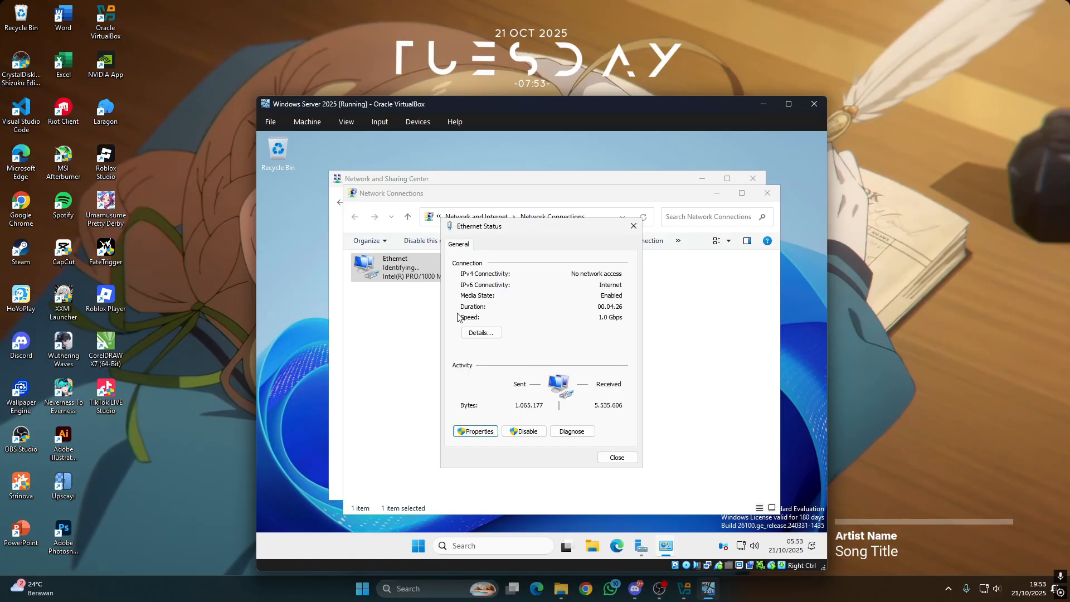
Check the DHCP status and IPv4 address in the Ethernet connection details, and close all network windows
{"action": "left_click", "coordinate": [480, 332]}
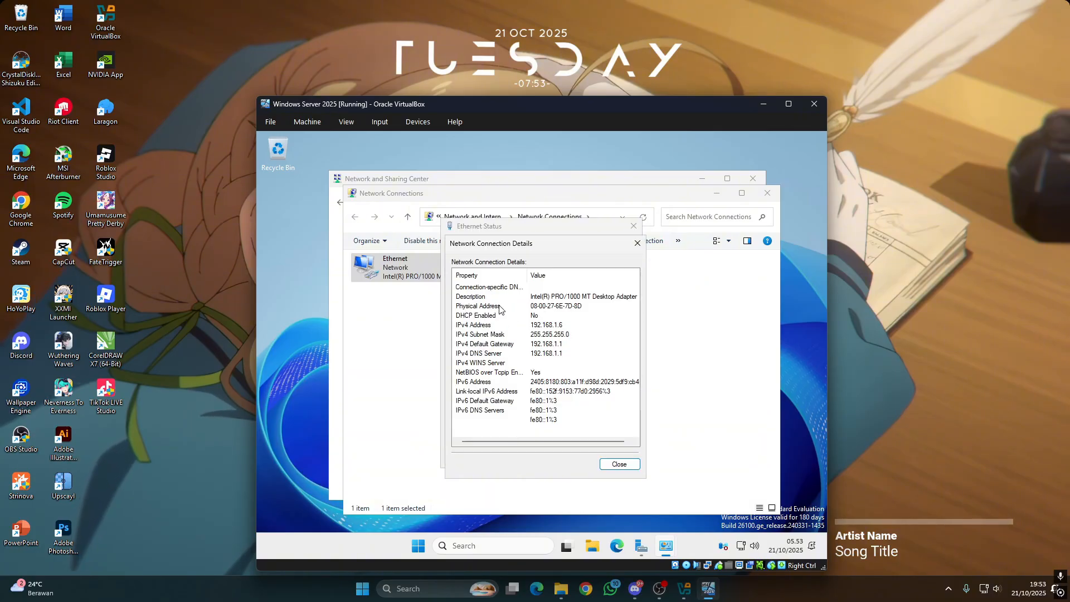
{"action": "left_click", "coordinate": [535, 317]}
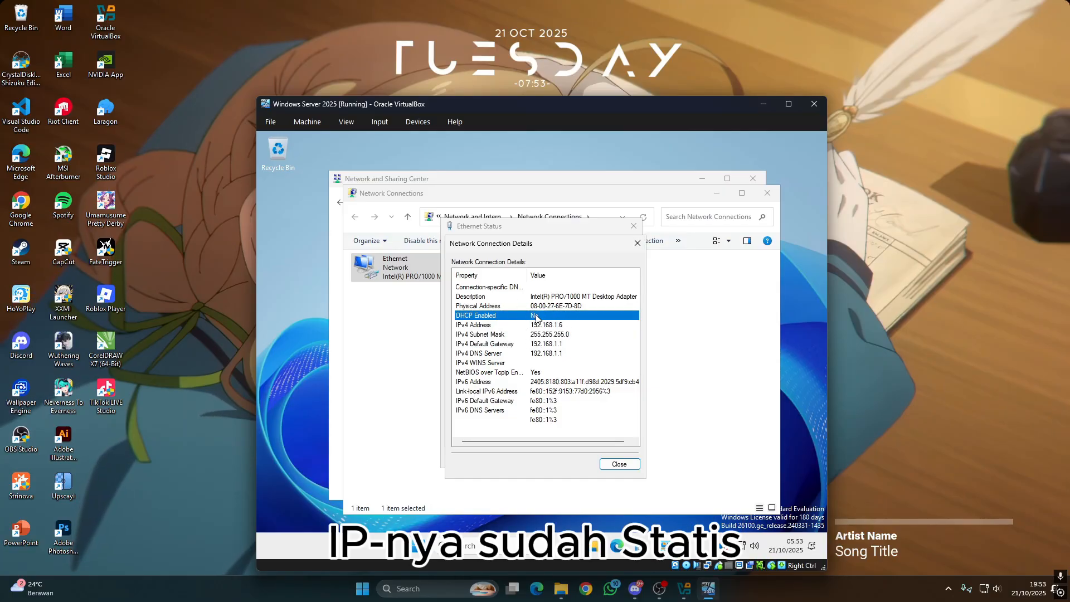
{"action": "left_click", "coordinate": [574, 326]}
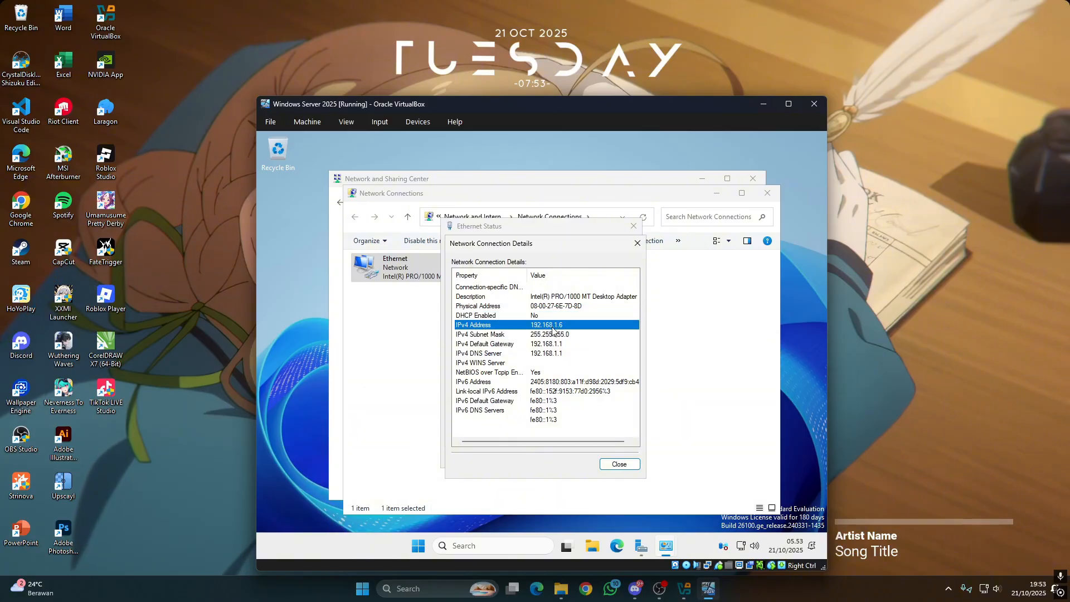
{"action": "left_click", "coordinate": [619, 464]}
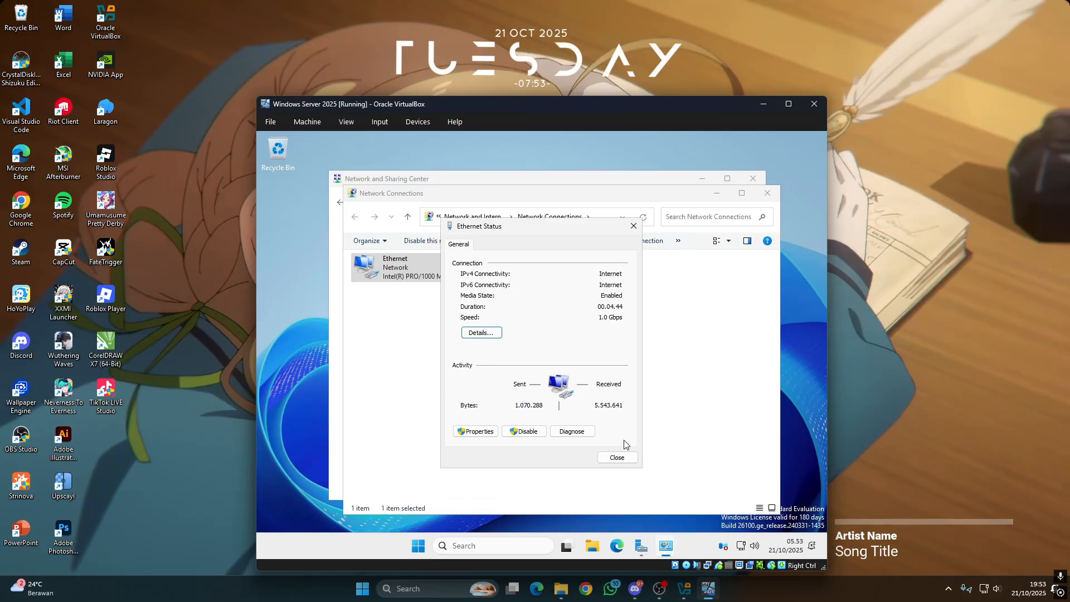
{"action": "left_click", "coordinate": [622, 456]}
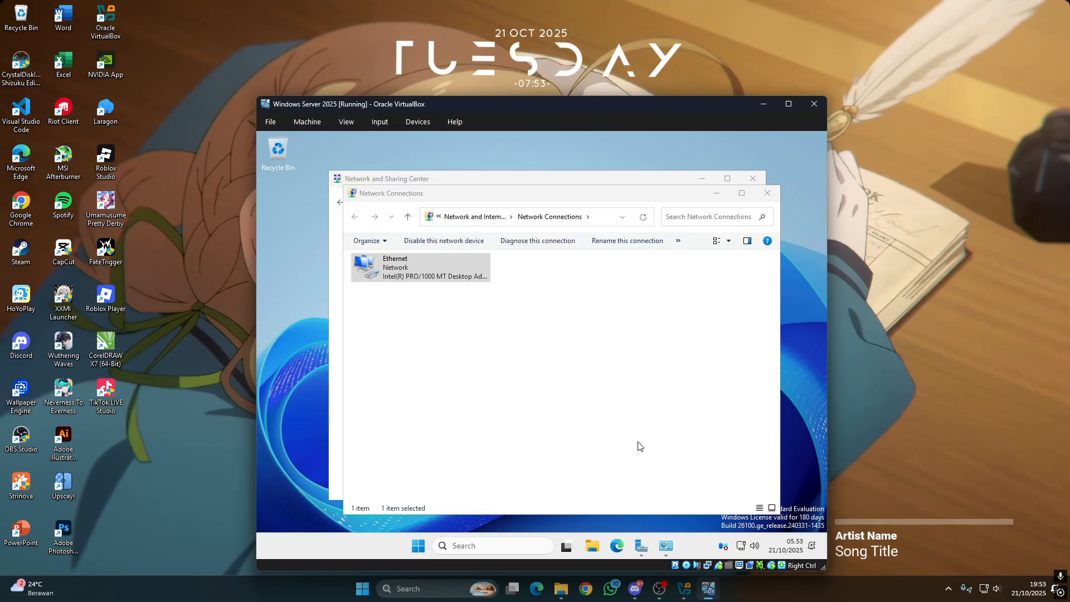
{"action": "left_click", "coordinate": [767, 193]}
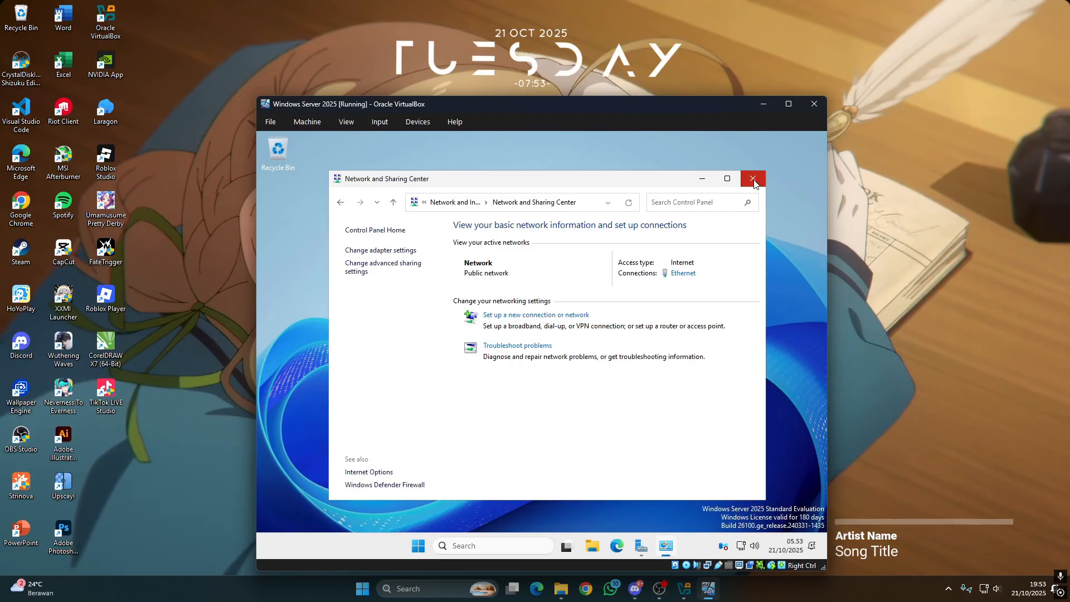
{"action": "left_click", "coordinate": [753, 178]}
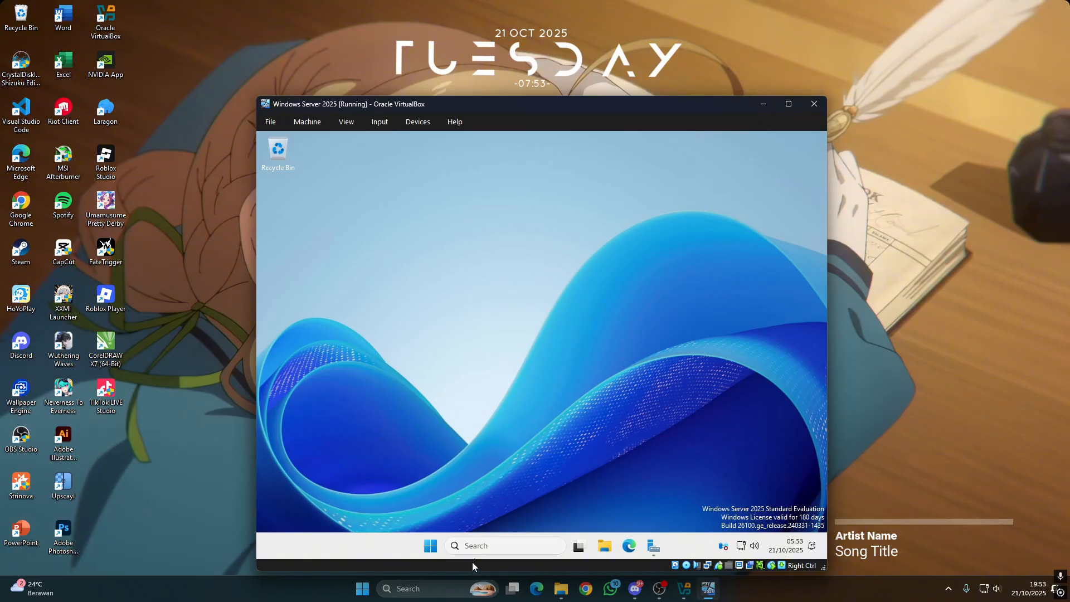
Search for Windows Defender Firewall in the virtual machine and open its advanced settings
{"action": "left_click", "coordinate": [513, 544]}
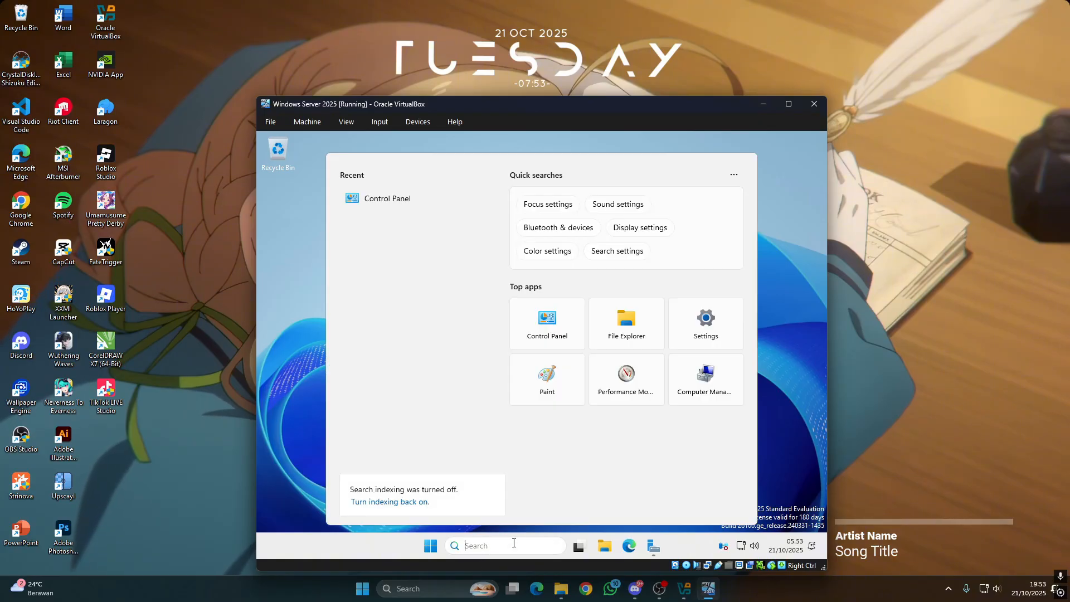
{"action": "type", "text": "wi"}
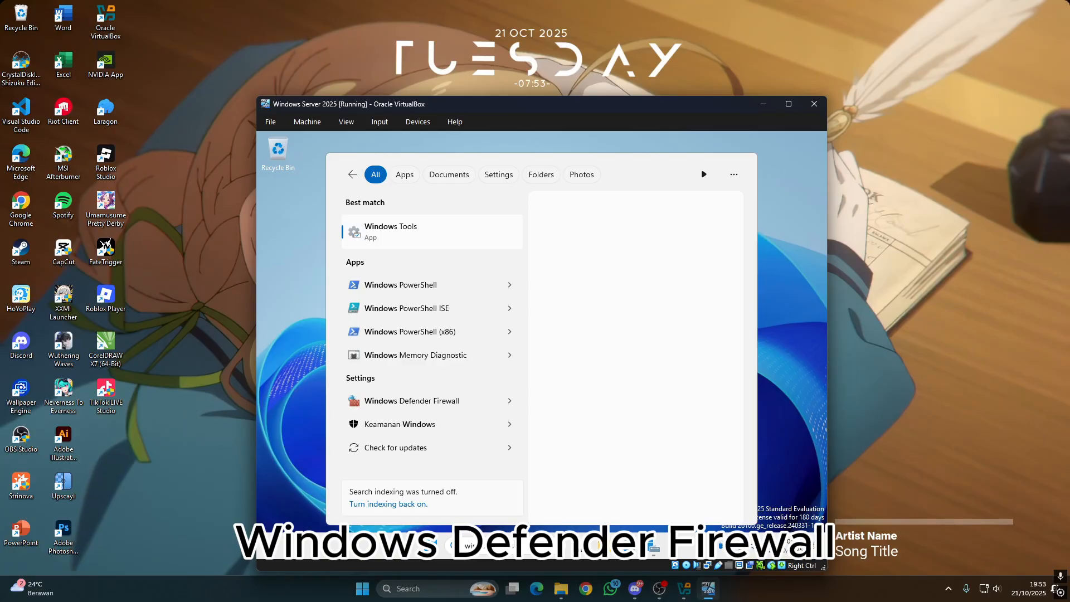
{"action": "type", "text": "ndows"}
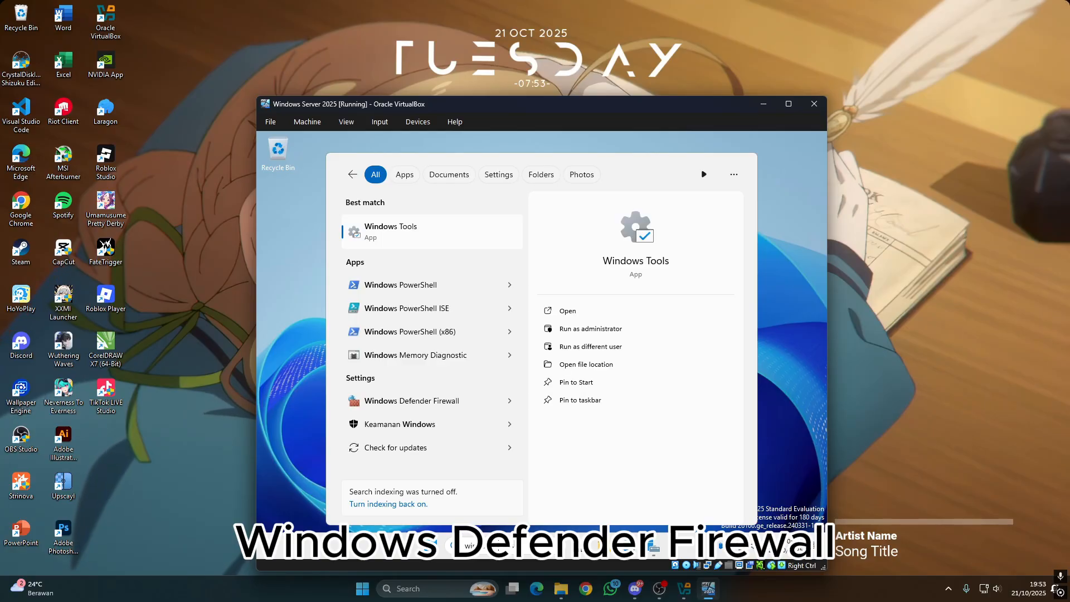
{"action": "type", "text": " defe"}
{"action": "type", "text": " fi"}
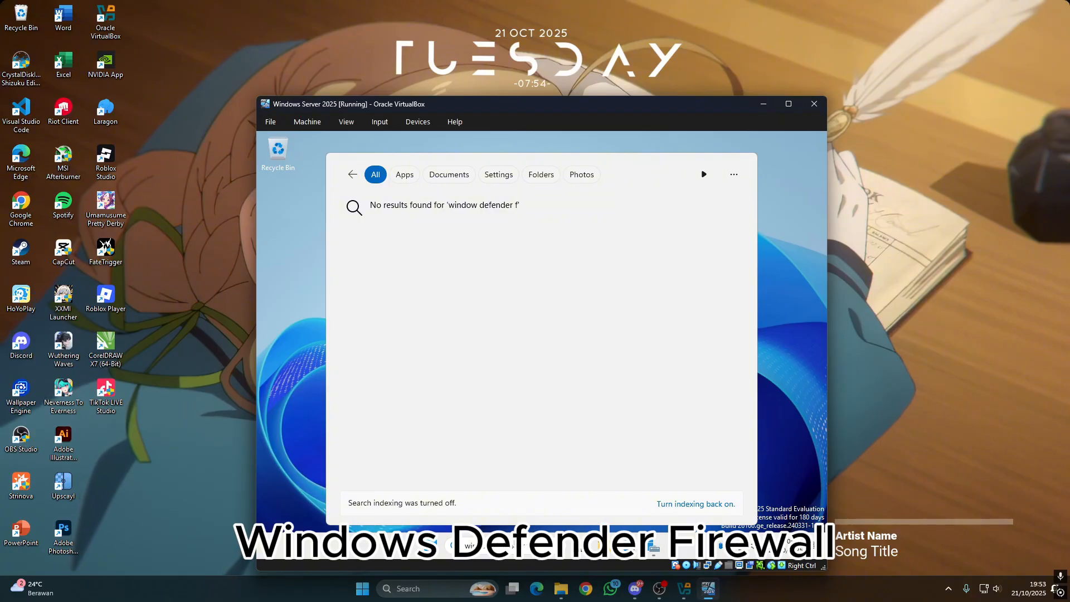
{"action": "key", "text": "BackSpace"}
{"action": "key", "text": "BackSpace"}
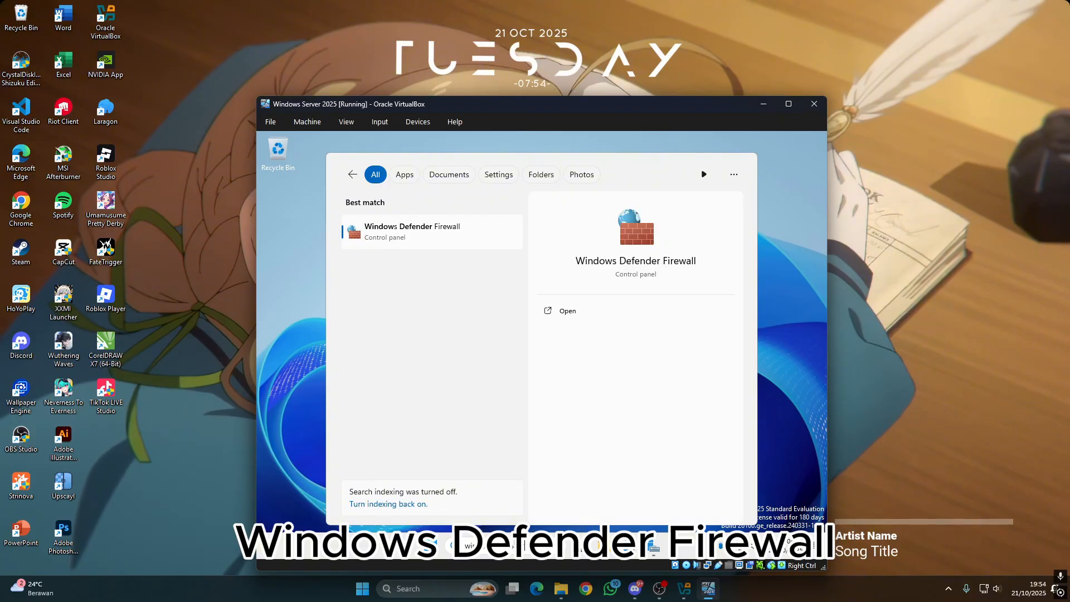
{"action": "key", "text": "Return"}
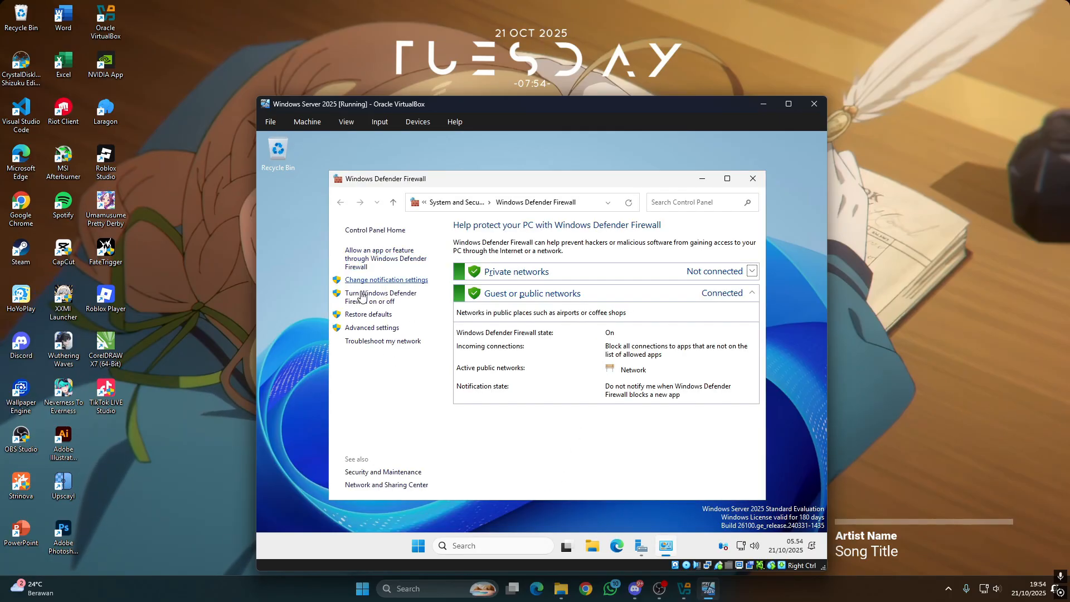
{"action": "left_click", "coordinate": [365, 331]}
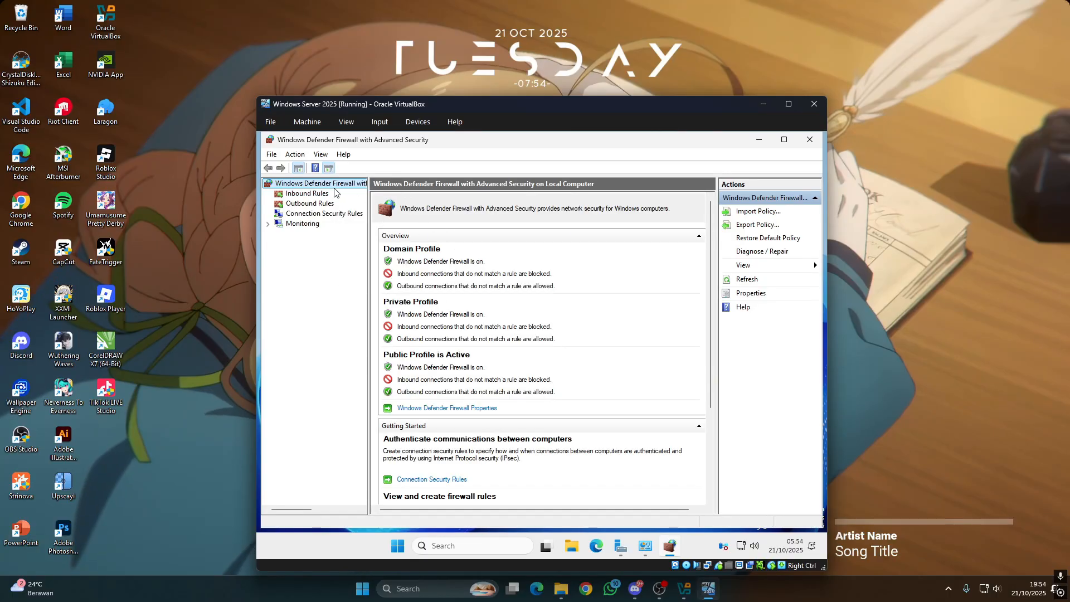
Enable the inbound rule File and Printer Sharing (Echo Request - ICMPv4-In), and close the advanced firewall window
{"action": "left_click", "coordinate": [312, 193]}
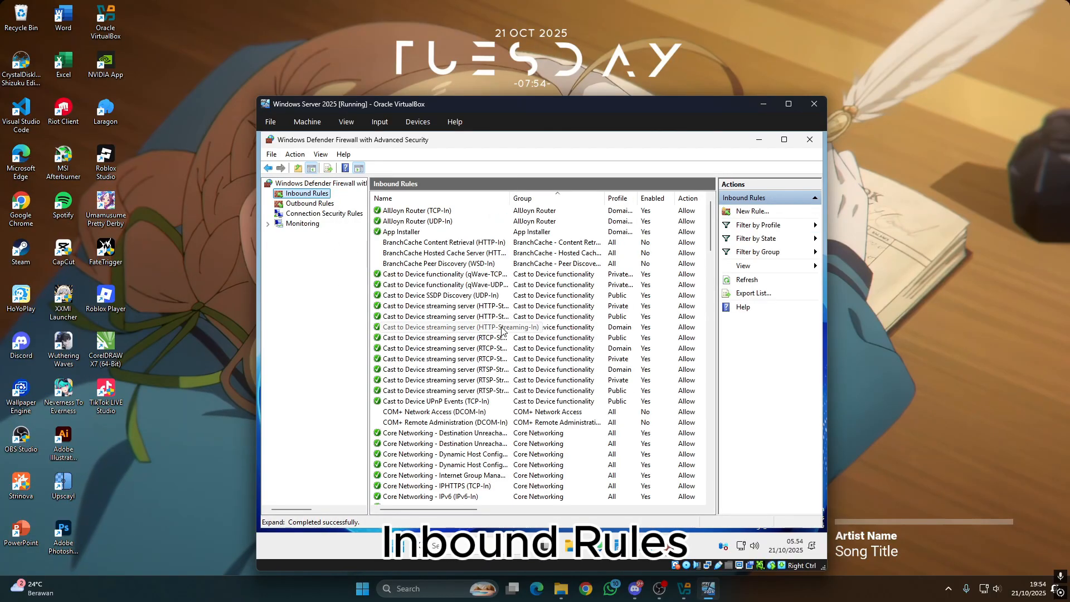
{"action": "scroll", "coordinate": [502, 331], "scroll_direction": "down", "scroll_amount": 13}
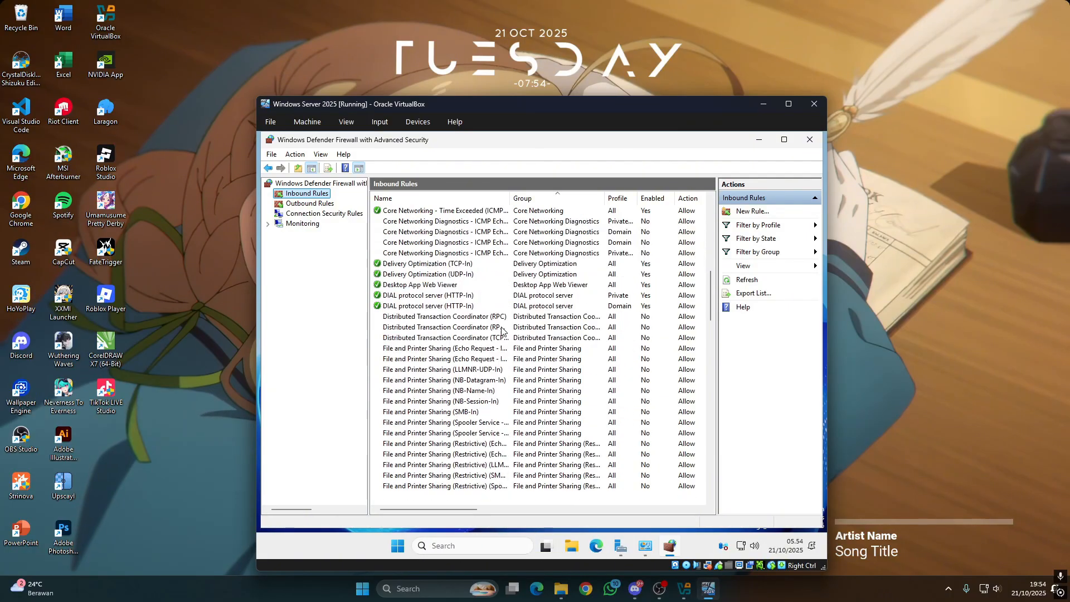
{"action": "scroll", "coordinate": [501, 330], "scroll_direction": "down", "scroll_amount": 2}
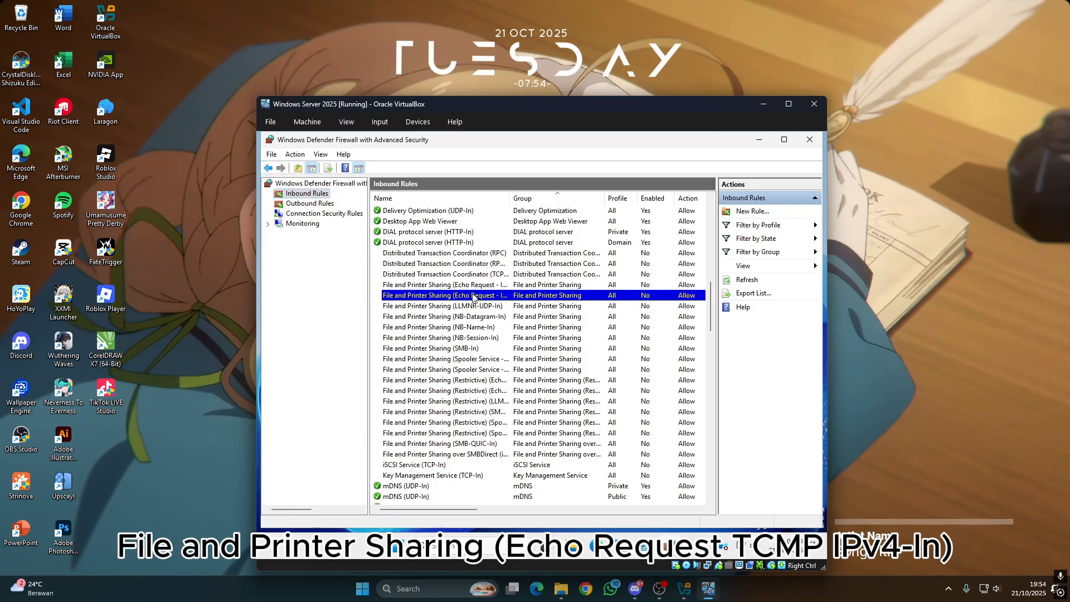
{"action": "left_click", "coordinate": [429, 289]}
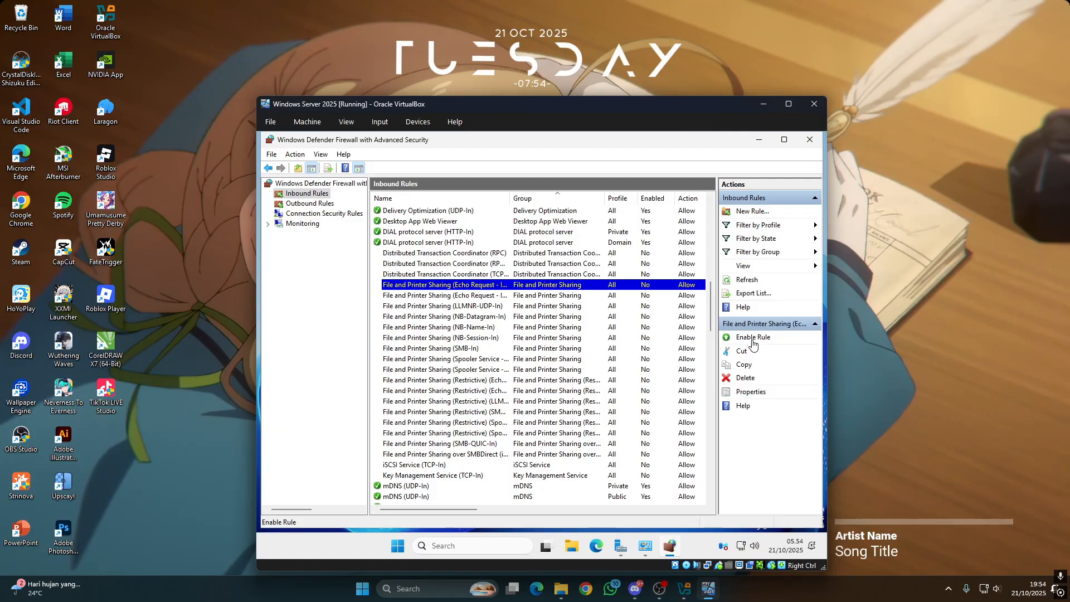
{"action": "left_click", "coordinate": [753, 338]}
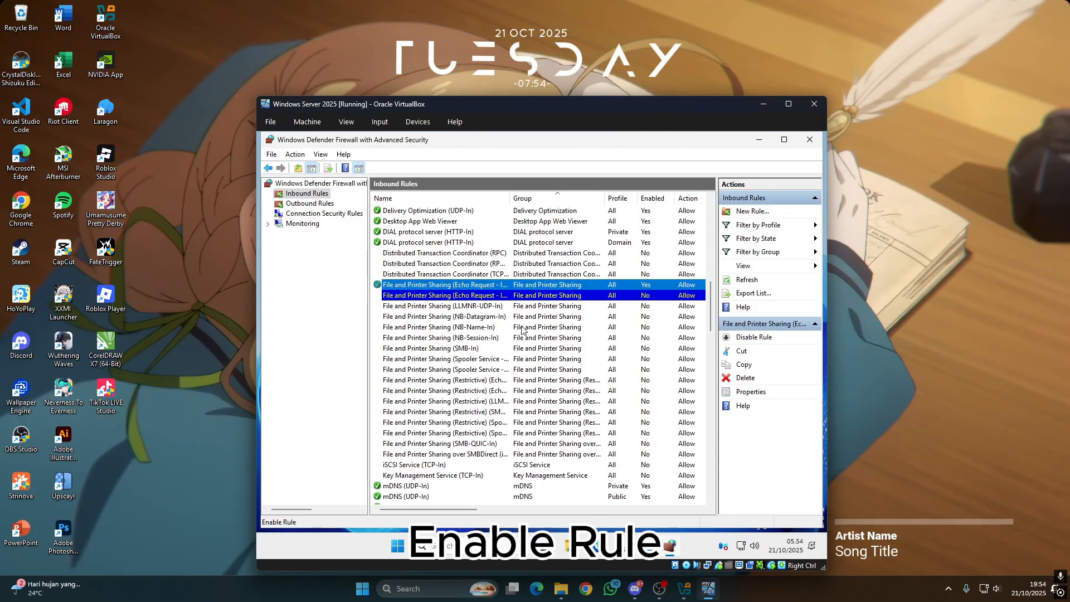
{"action": "left_click", "coordinate": [389, 284]}
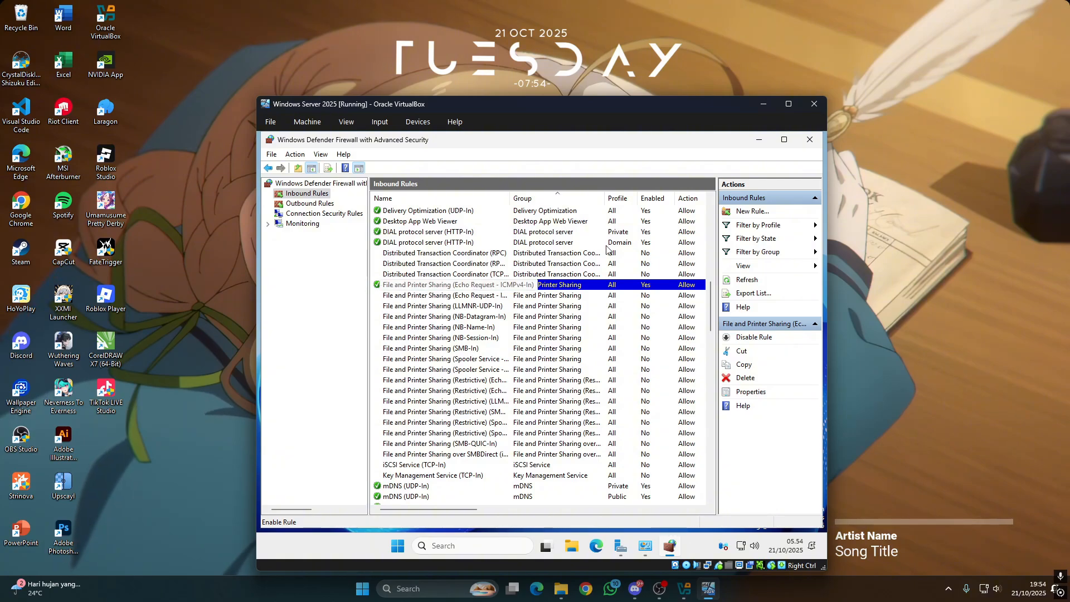
{"action": "left_click", "coordinate": [809, 140]}
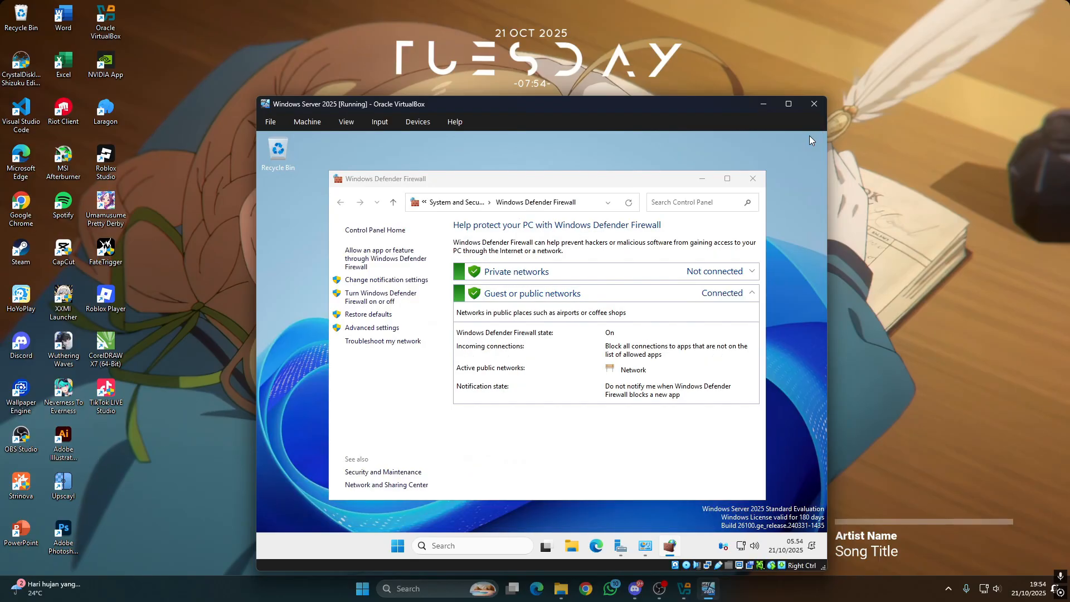
Close the firewall window and start adding roles and features in Server Manager, with the server from the server pool as destination
{"action": "left_click", "coordinate": [755, 178]}
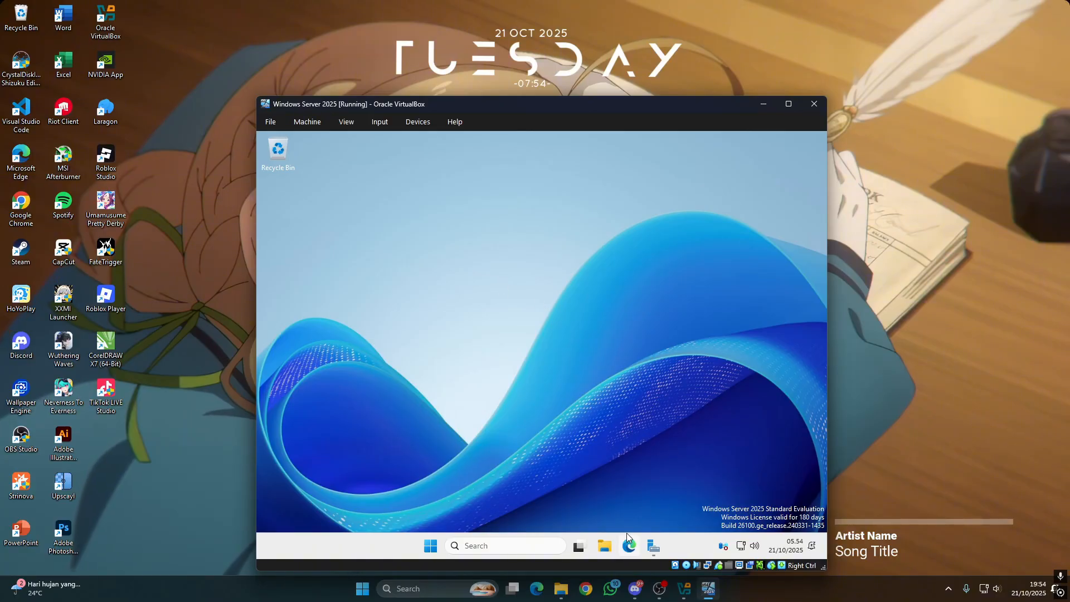
{"action": "left_click", "coordinate": [653, 548]}
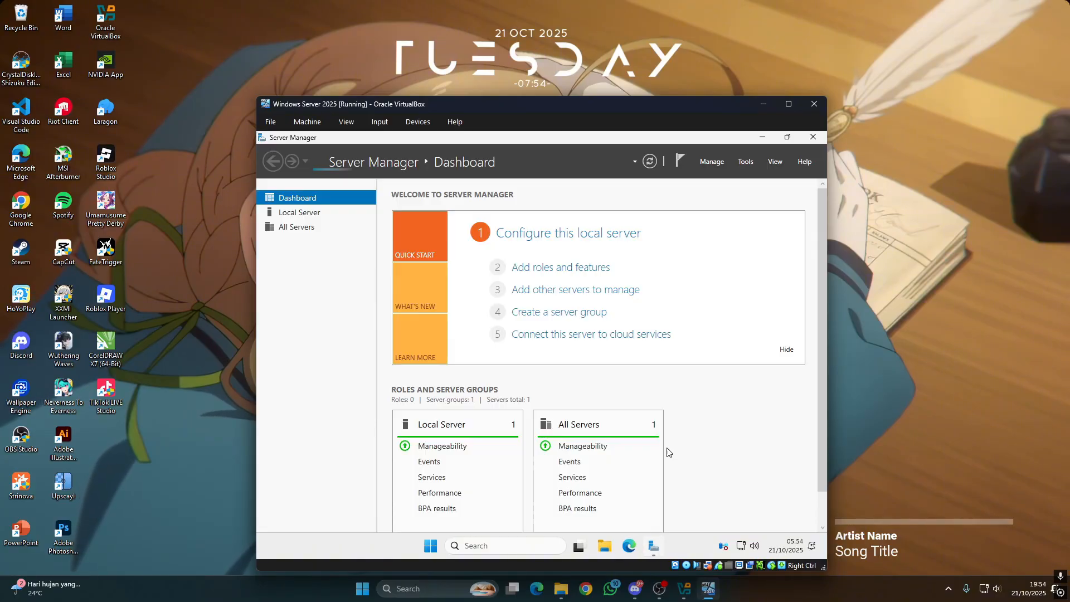
{"action": "left_click", "coordinate": [701, 161]}
{"action": "left_click", "coordinate": [750, 176]}
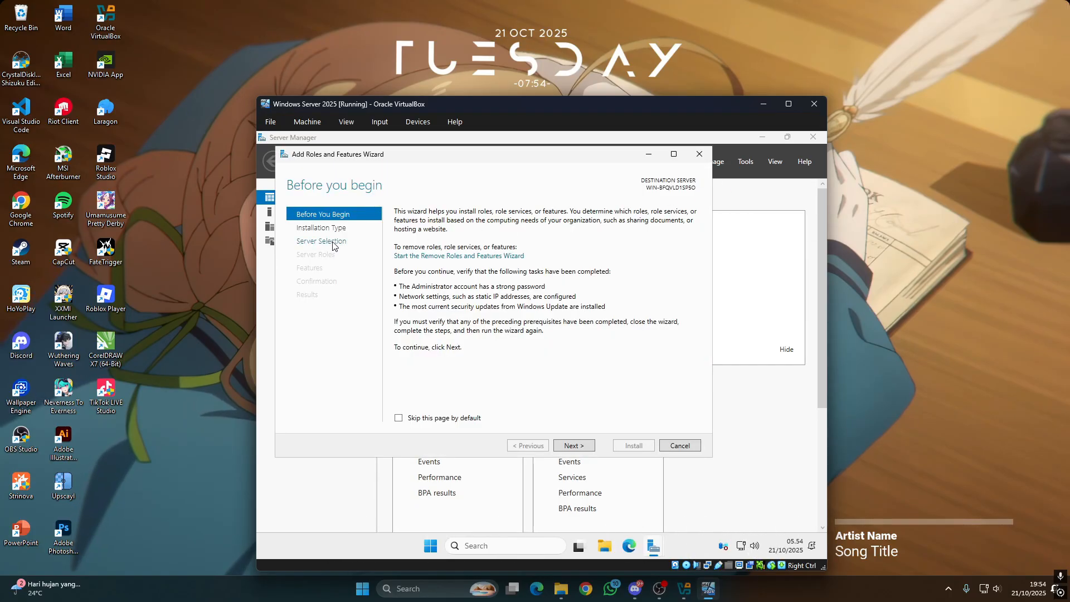
{"action": "left_click", "coordinate": [324, 241]}
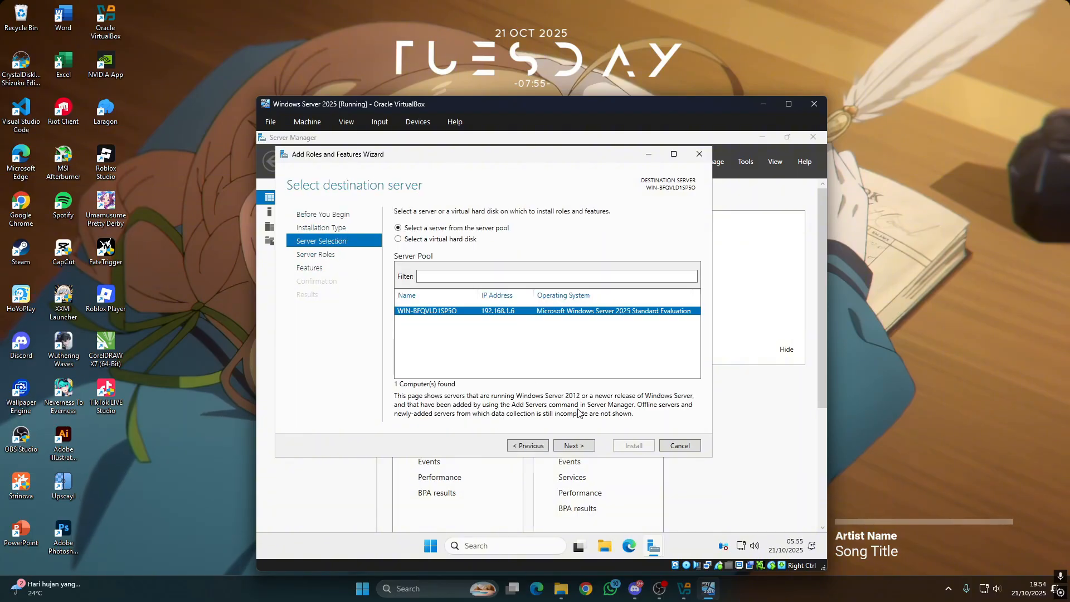
{"action": "left_click", "coordinate": [586, 447]}
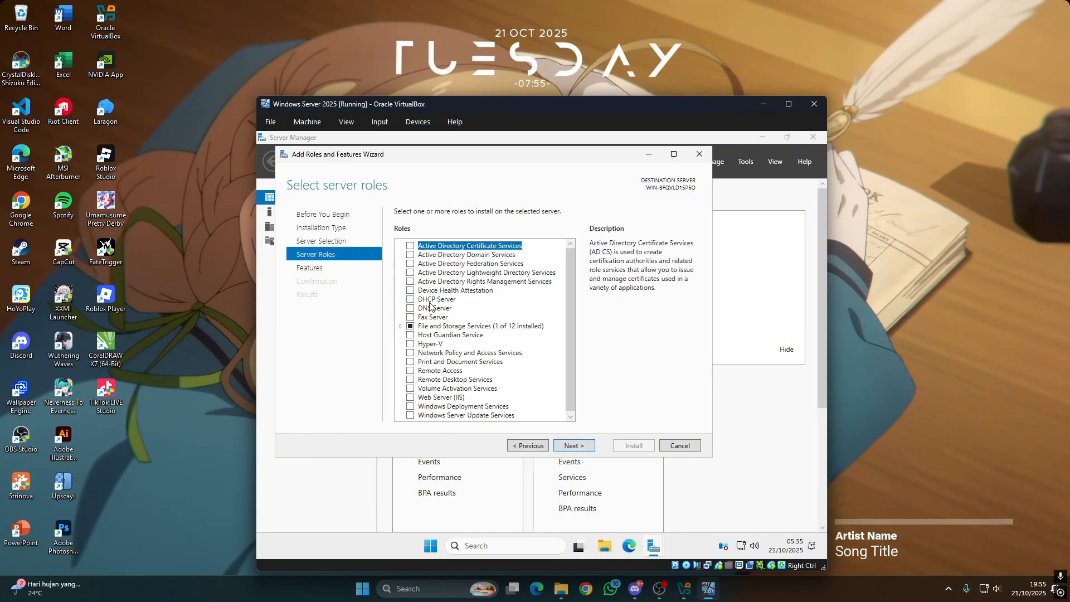
Select the Web Server (IIS) role with its management tools, keep the default features, and continue to the role services
{"action": "scroll", "coordinate": [439, 335], "scroll_direction": "down", "scroll_amount": 1}
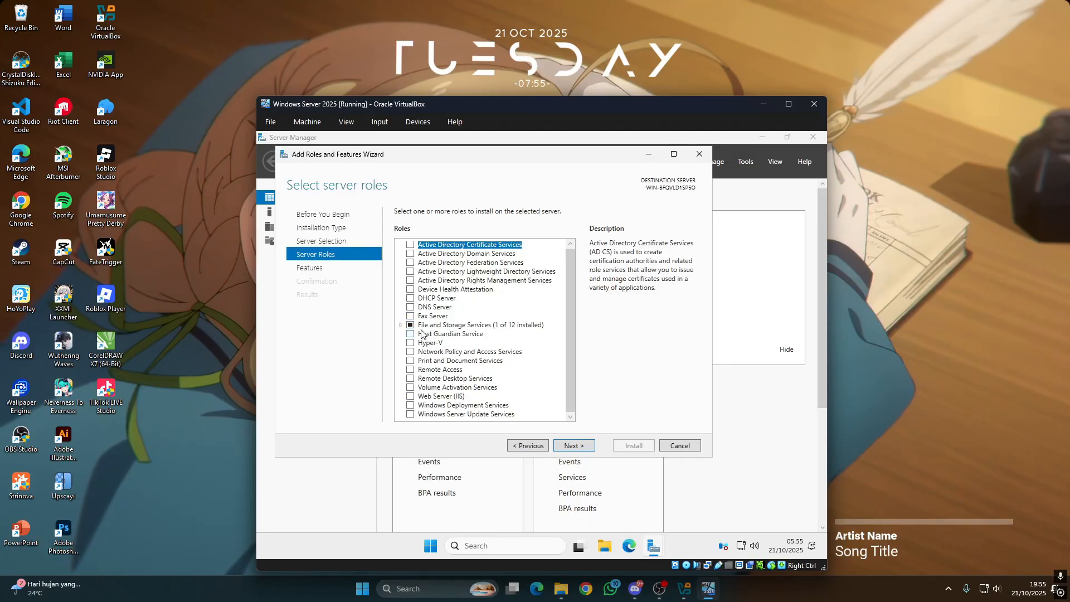
{"action": "left_click", "coordinate": [410, 397]}
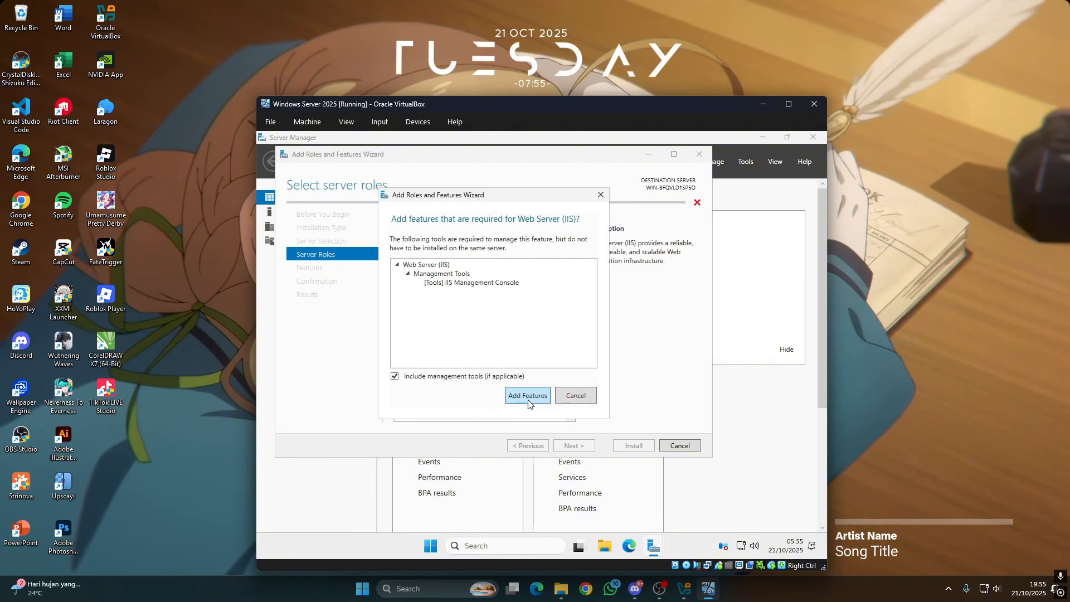
{"action": "left_click", "coordinate": [545, 397]}
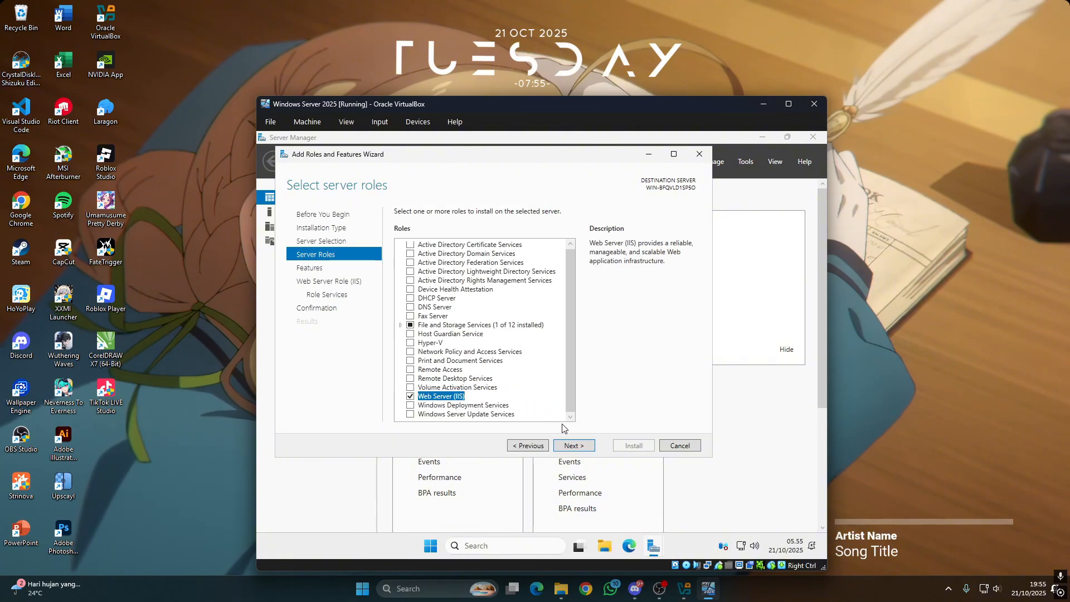
{"action": "left_click", "coordinate": [582, 446]}
{"action": "scroll", "coordinate": [521, 399], "scroll_direction": "down", "scroll_amount": 15}
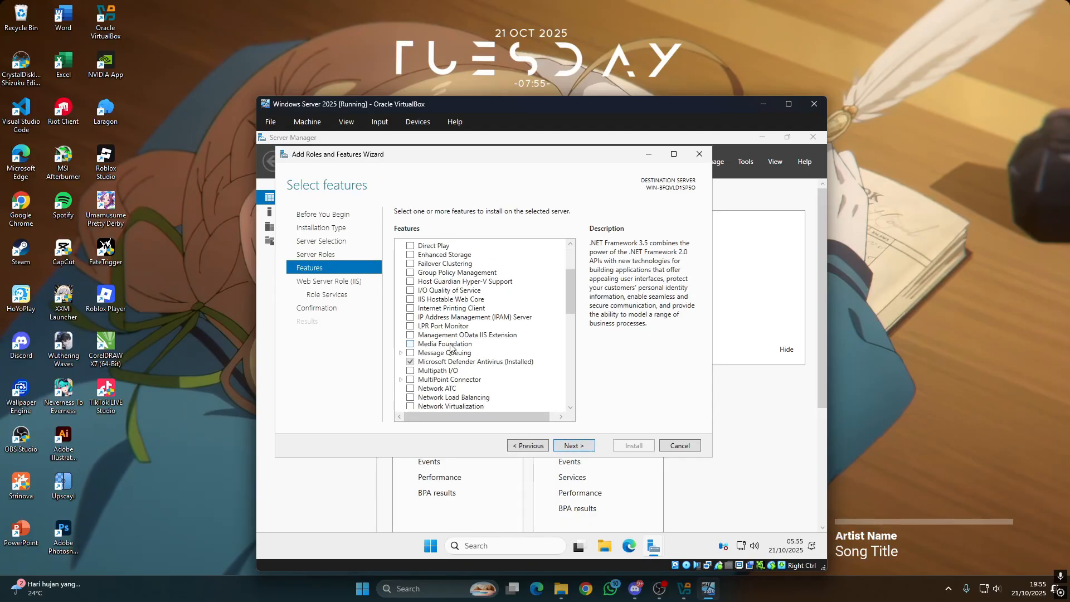
{"action": "left_click", "coordinate": [592, 450]}
{"action": "left_click", "coordinate": [571, 444]}
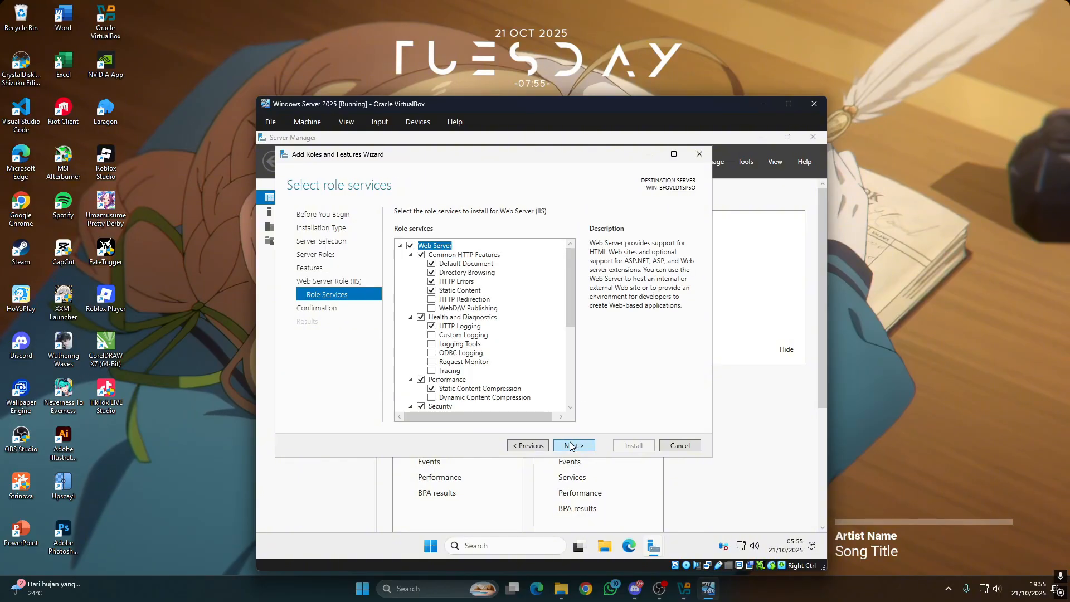
Add the role services FTP Service, IIS 6 Management Compatibility, and IIS Management Scripts and Tools, and continue to the confirmation
{"action": "scroll", "coordinate": [475, 320], "scroll_direction": "down", "scroll_amount": 4}
{"action": "scroll", "coordinate": [475, 319], "scroll_direction": "down", "scroll_amount": 2}
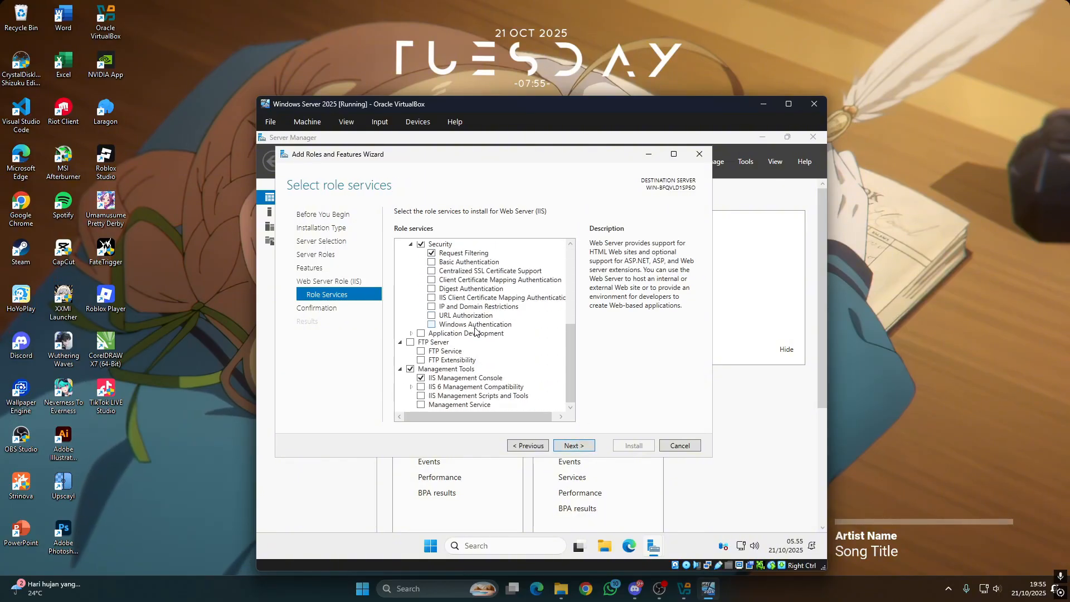
{"action": "left_click", "coordinate": [421, 351]}
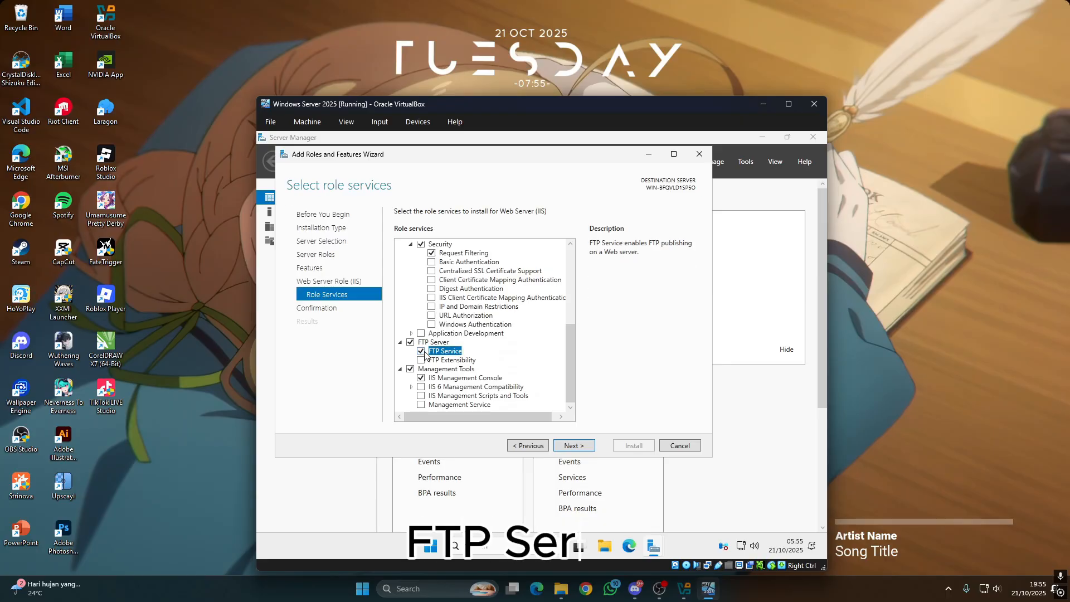
{"action": "left_click", "coordinate": [422, 387]}
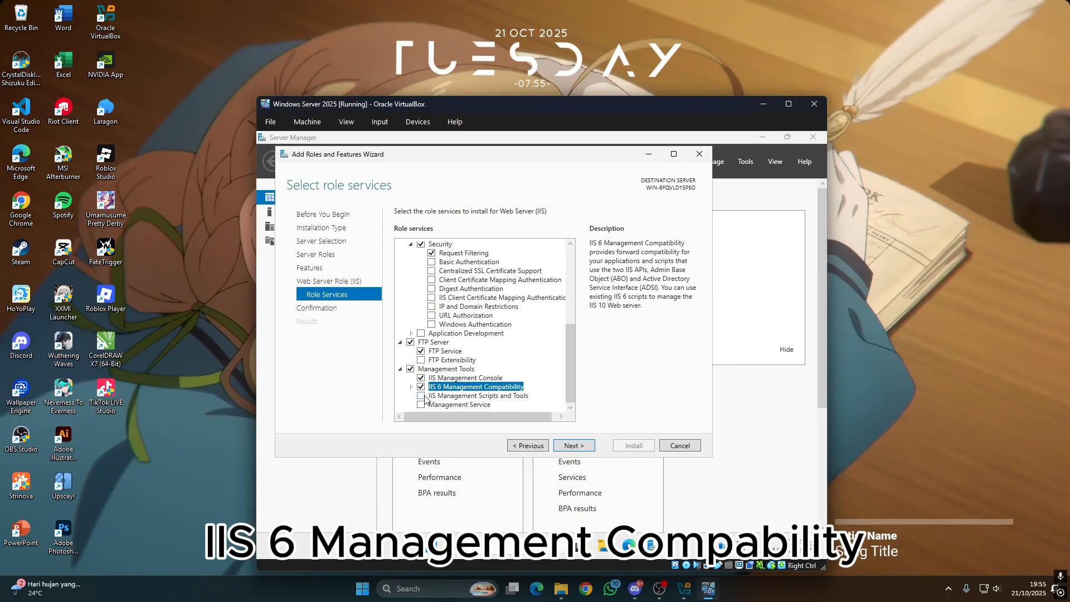
{"action": "left_click", "coordinate": [422, 396]}
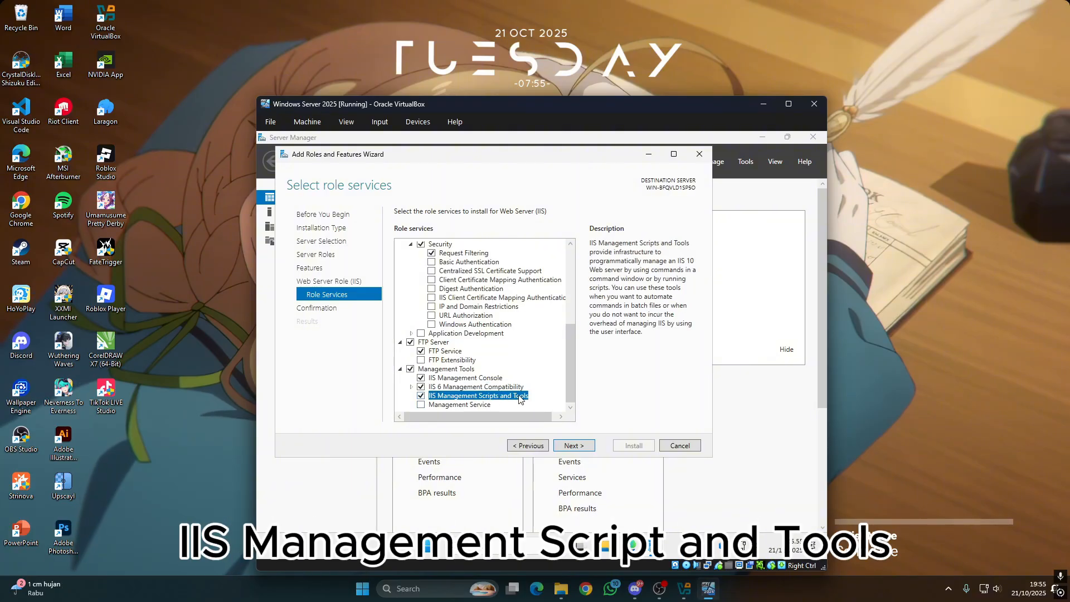
{"action": "left_click", "coordinate": [575, 447]}
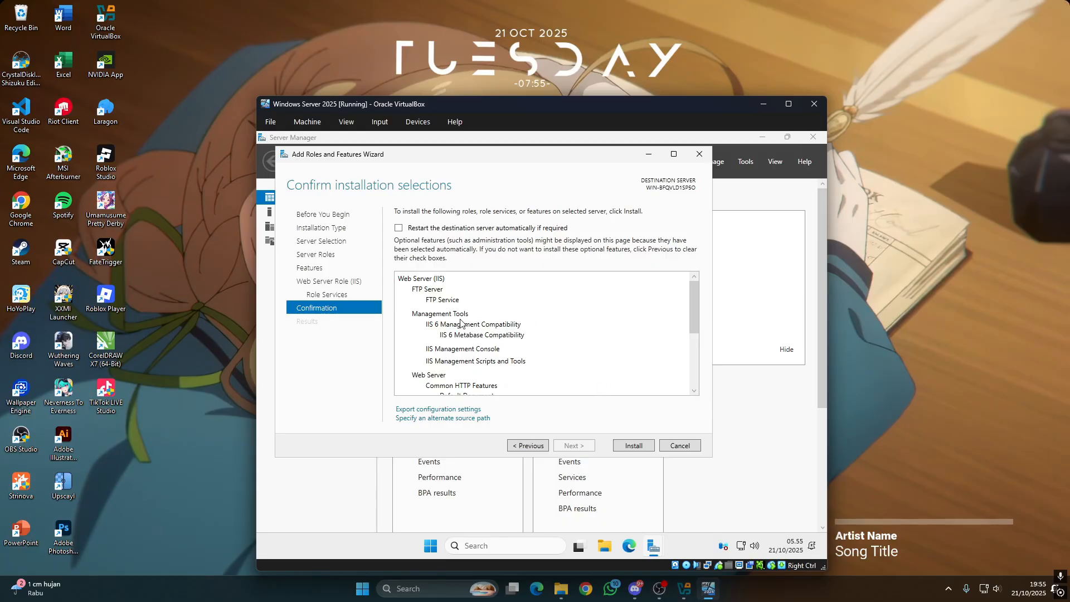
Review and install the selected IIS roles and services, and close the wizard and Server Manager when the installation finishes
{"action": "scroll", "coordinate": [557, 320], "scroll_direction": "down", "scroll_amount": 2}
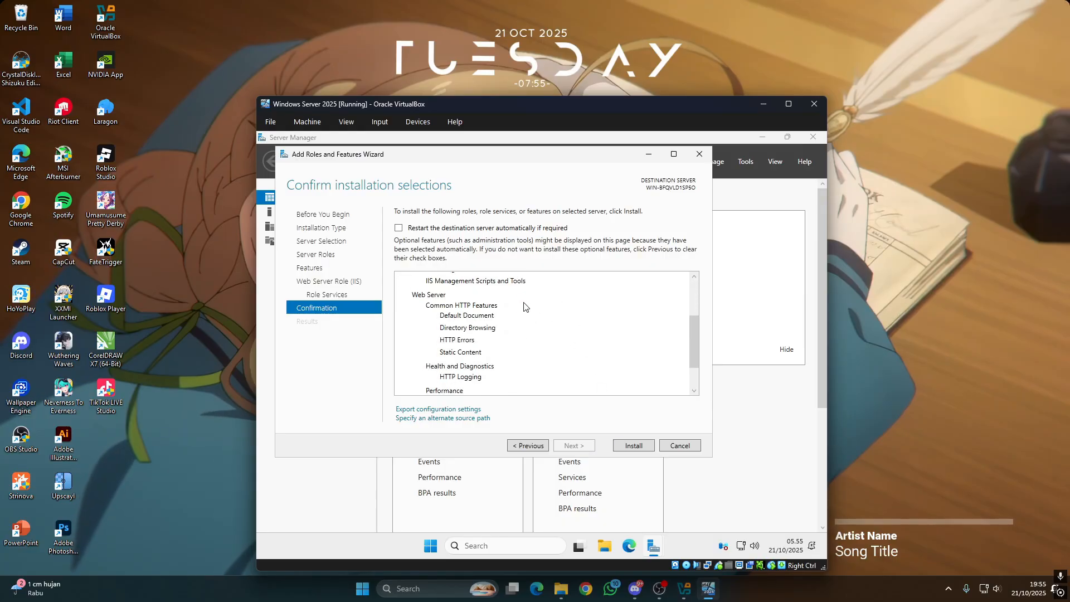
{"action": "scroll", "coordinate": [524, 307], "scroll_direction": "down", "scroll_amount": 1}
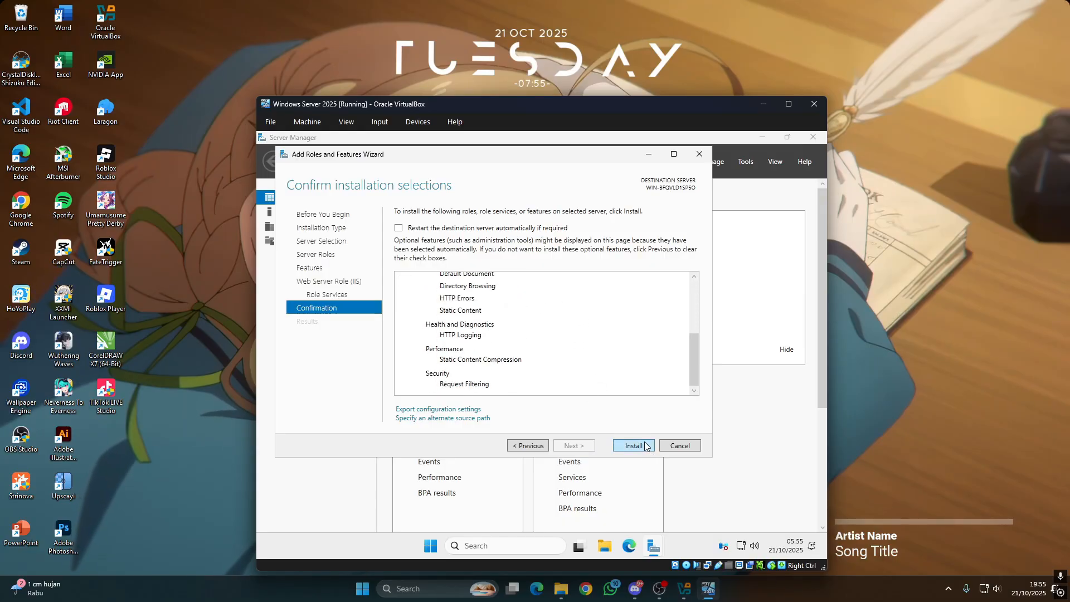
{"action": "left_click", "coordinate": [645, 447]}
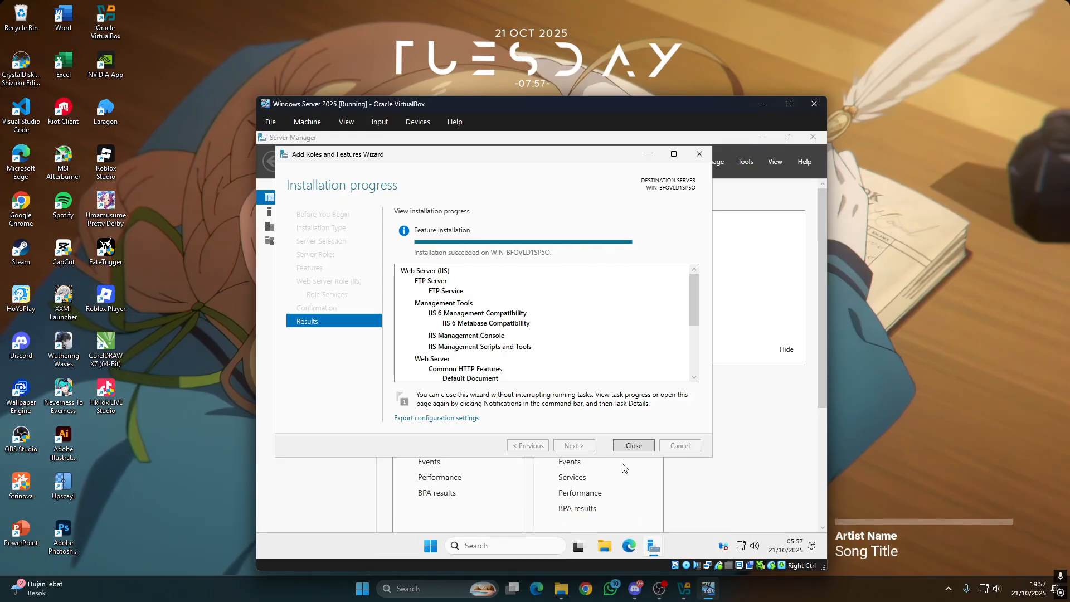
{"action": "left_click", "coordinate": [634, 446]}
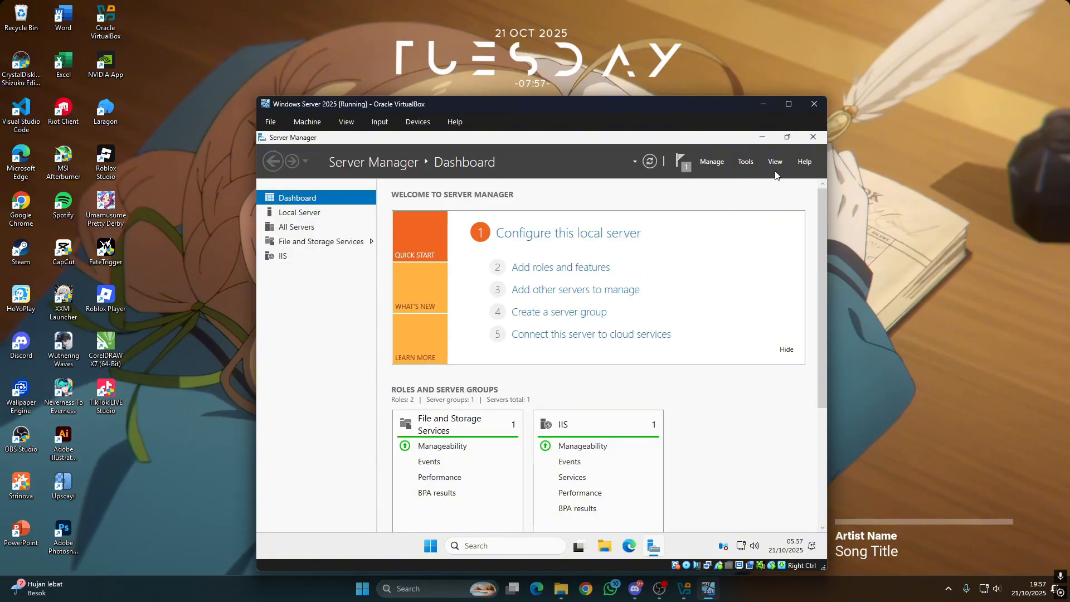
{"action": "left_click", "coordinate": [809, 141]}
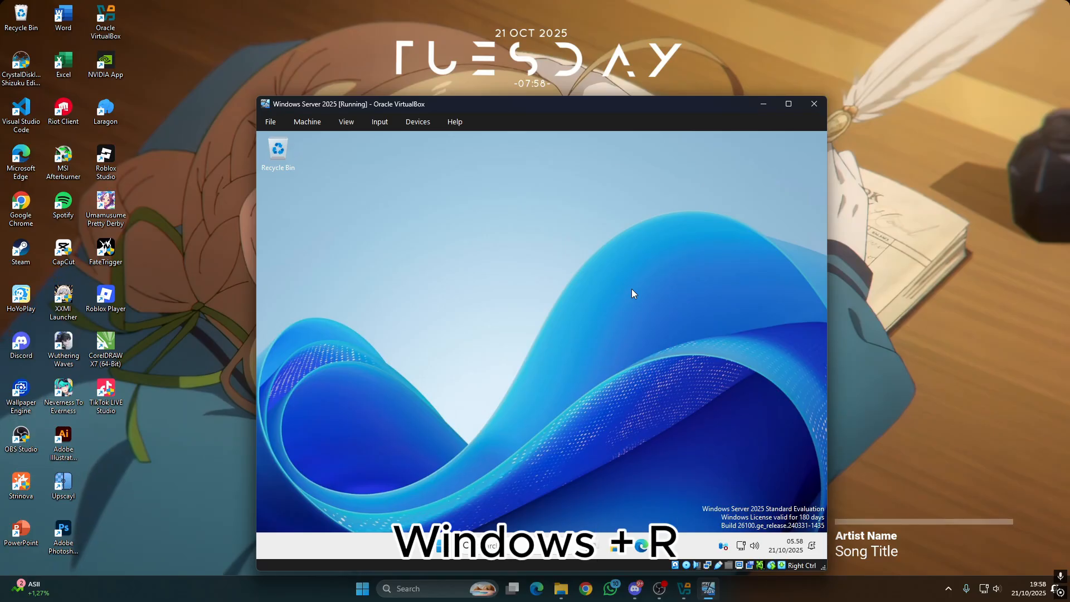
Open a Command Prompt in the virtual machine and ping 8.8.8.8 to test internet connectivity
{"action": "key", "text": "super+r"}
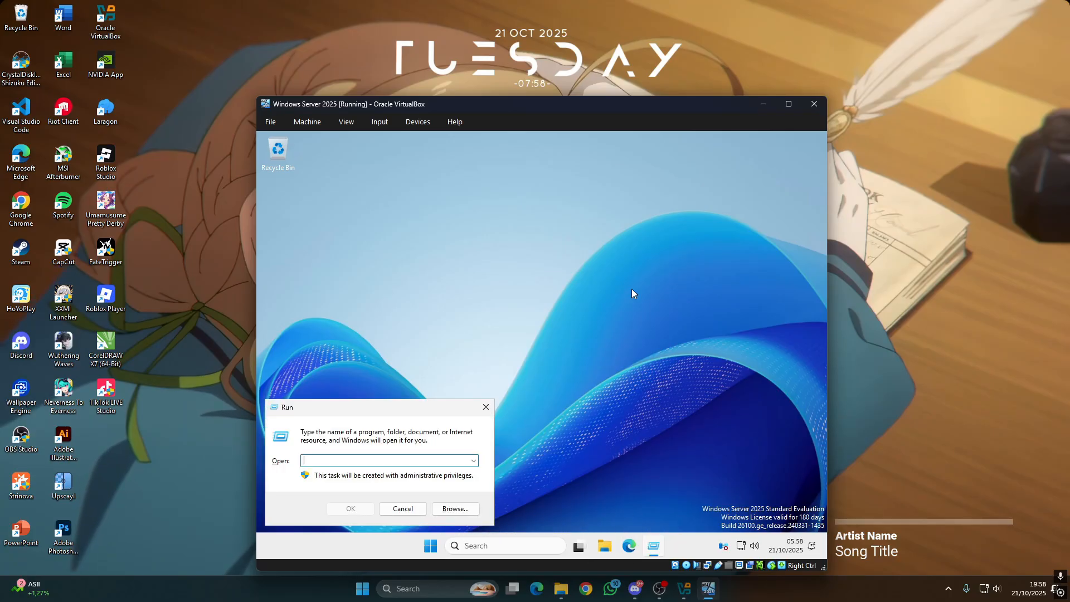
{"action": "type", "text": "cmd"}
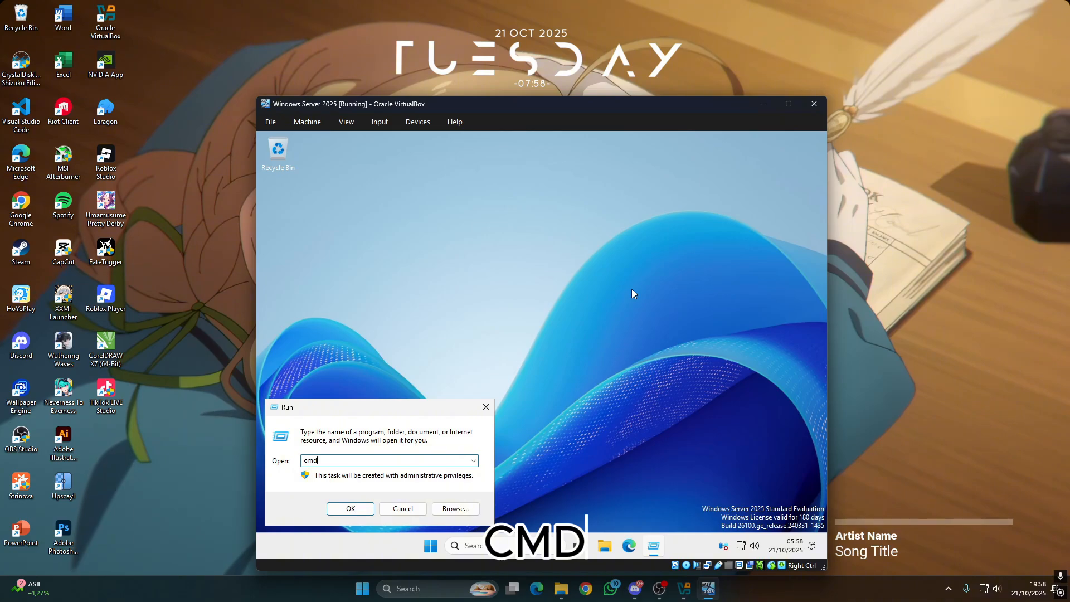
{"action": "key", "text": "Return"}
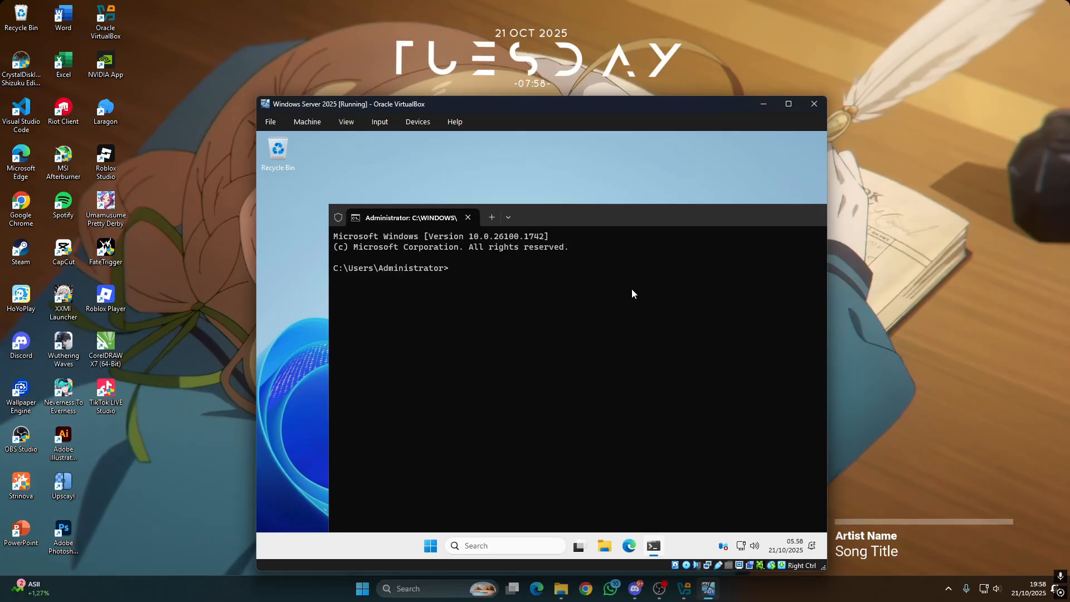
{"action": "left_click_drag", "start_coordinate": [629, 212], "coordinate": [575, 183]}
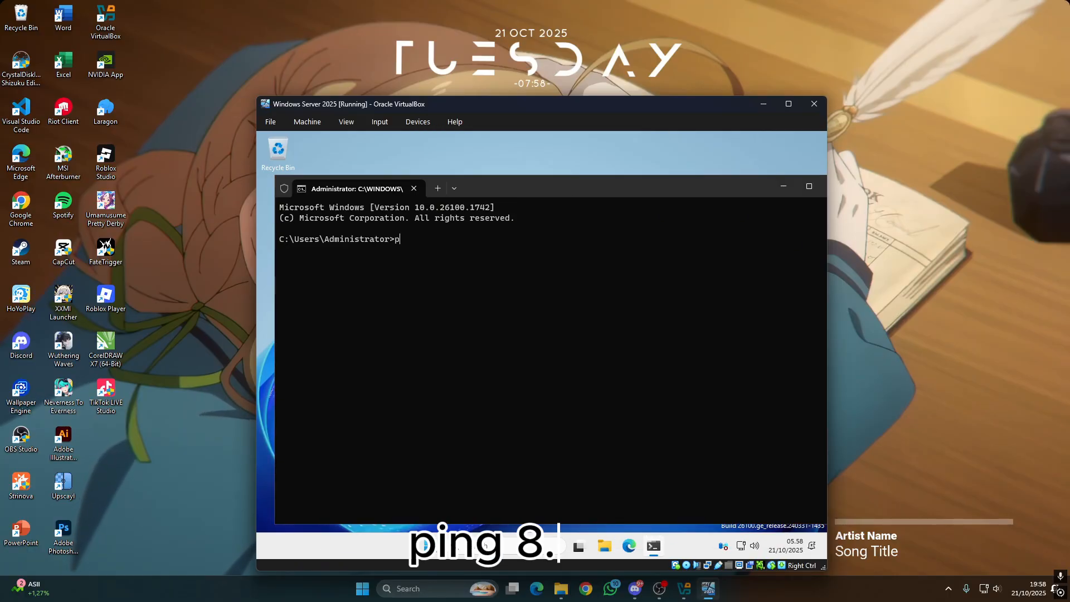
{"action": "type", "text": "ping 8"}
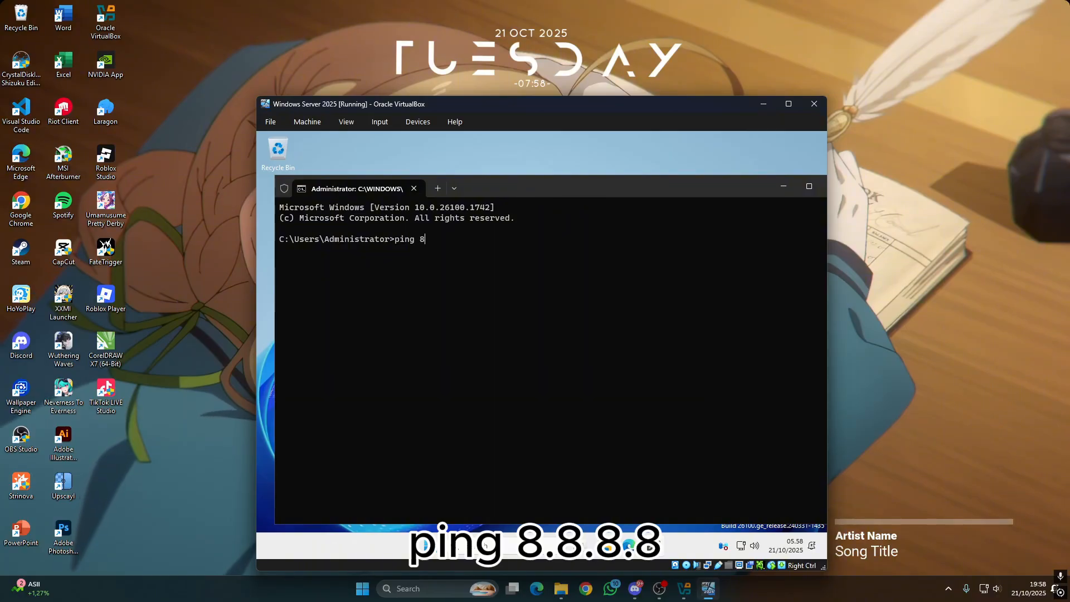
{"action": "type", "text": ".8.8."}
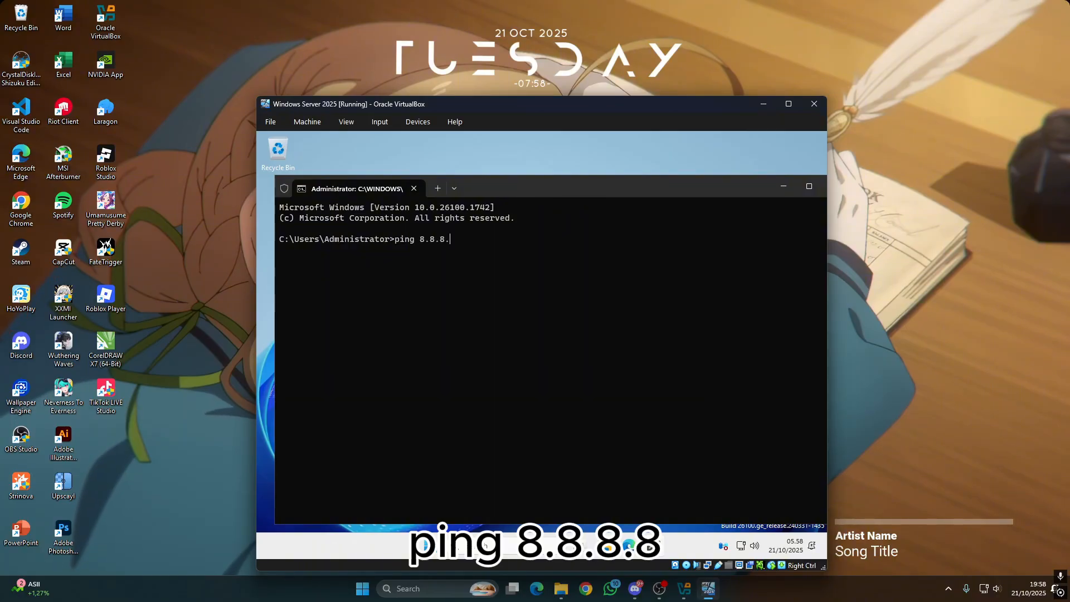
{"action": "type", "text": "8"}
{"action": "key", "text": "Return"}
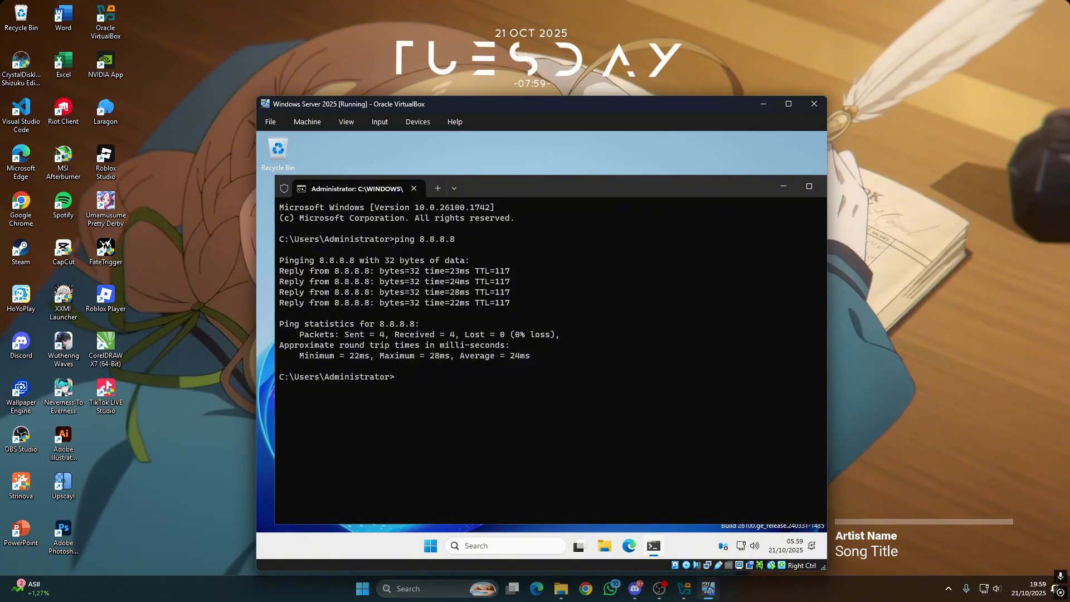
Ping the default gateway at 192.168.1.1
{"action": "type", "text": "pin"}
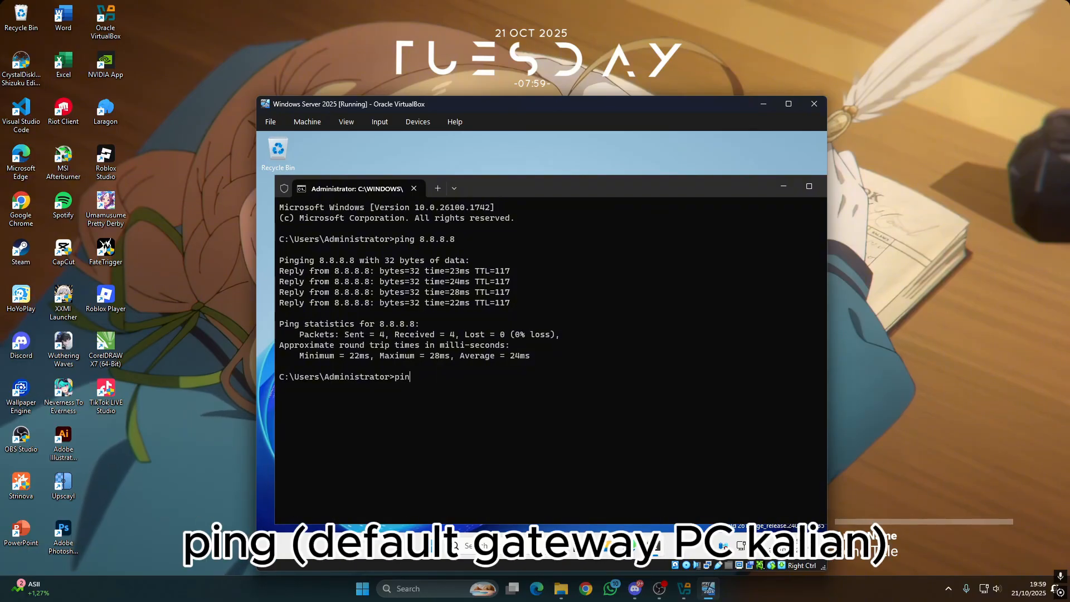
{"action": "type", "text": "g 192.1"}
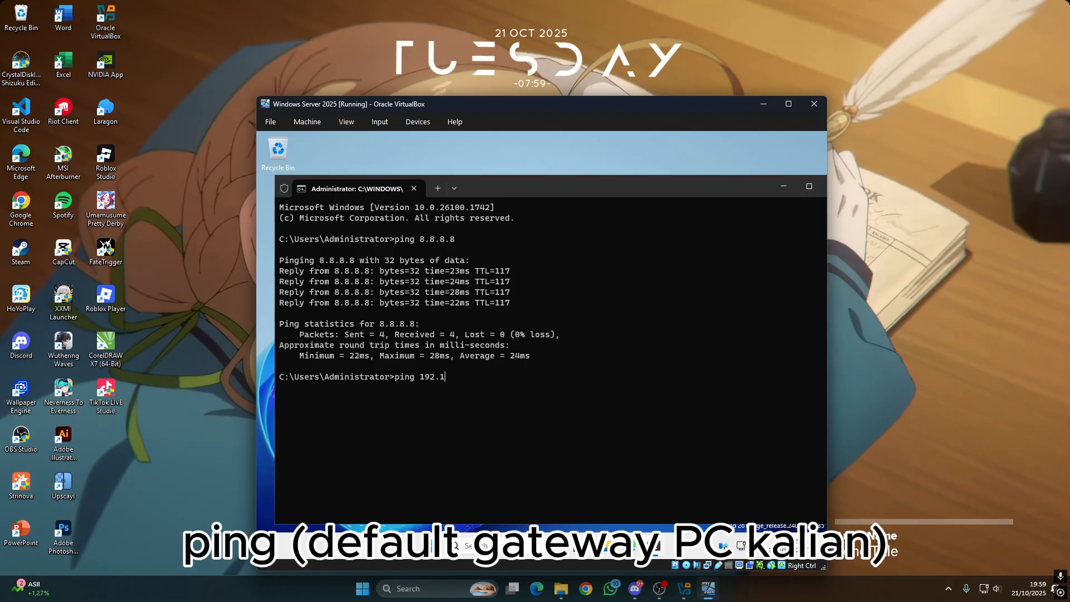
{"action": "type", "text": "68.1.1"}
{"action": "key", "text": "Return"}
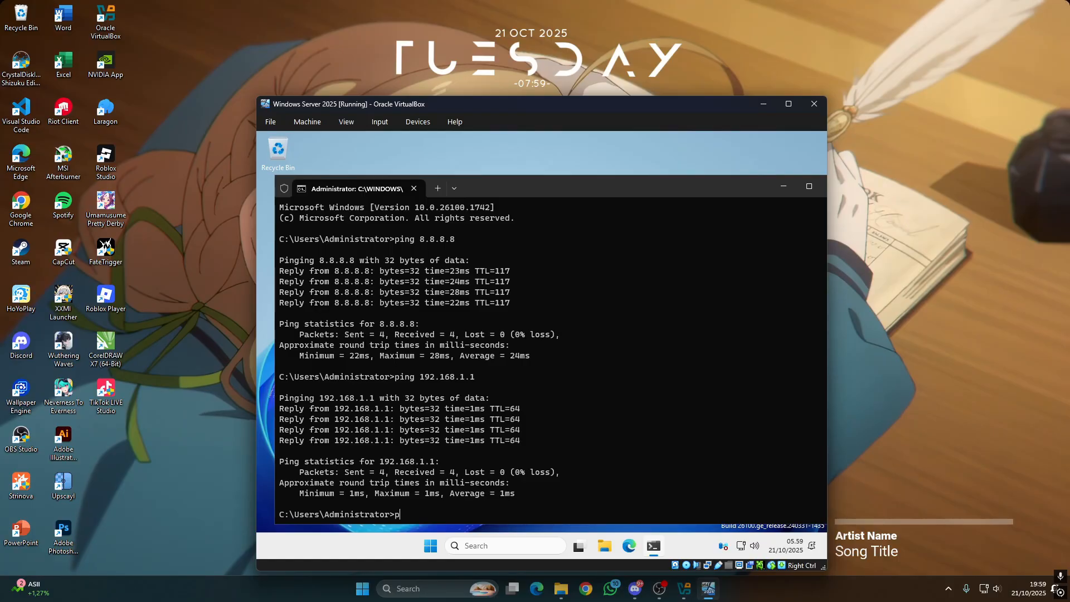
Ping youtube.com to test name resolution, close the Command Prompt, and return control to the host computer
{"action": "type", "text": "ing you"}
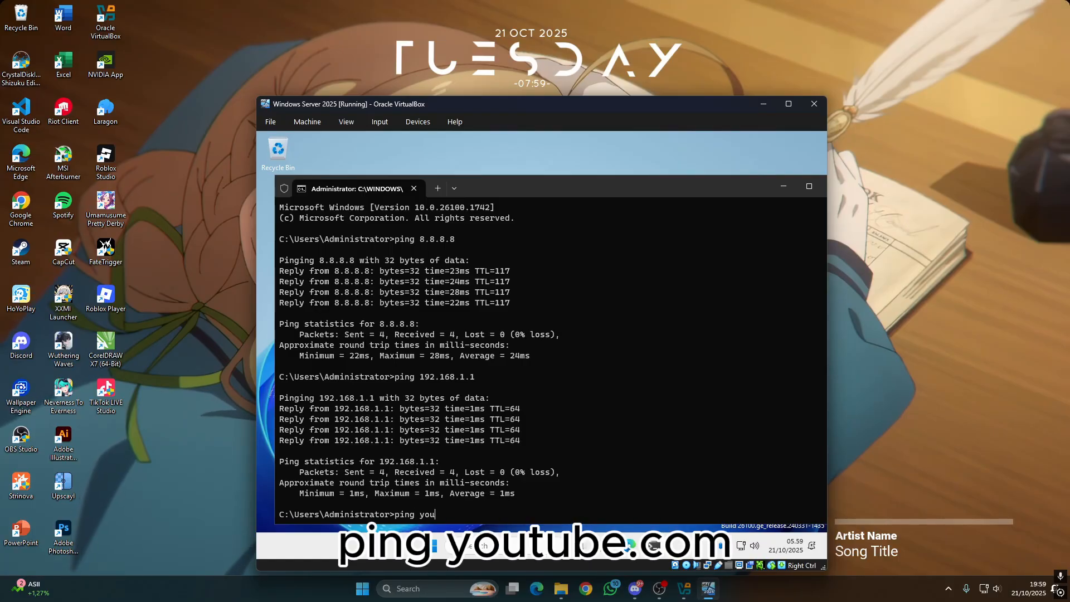
{"action": "type", "text": "tube.co"}
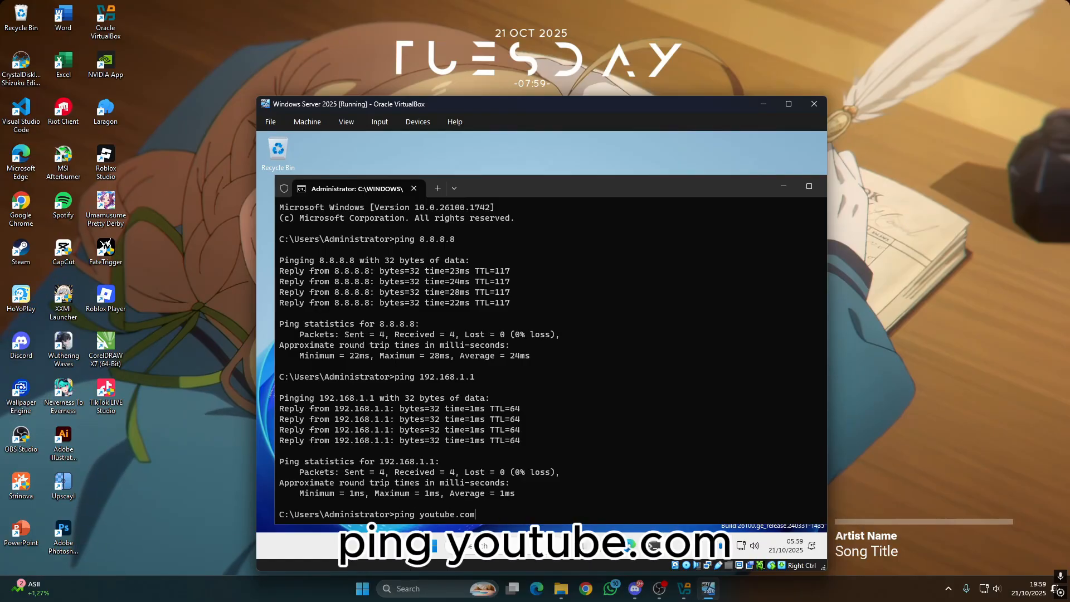
{"action": "type", "text": "m"}
{"action": "key", "text": "Return"}
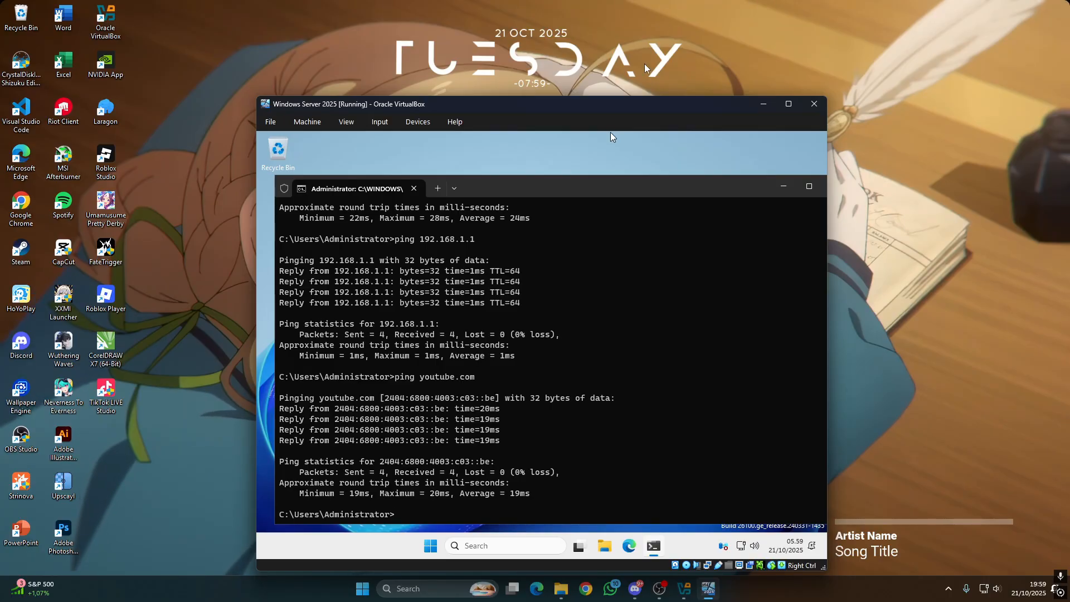
{"action": "left_click_drag", "start_coordinate": [609, 184], "coordinate": [544, 187]}
{"action": "left_click", "coordinate": [779, 189]}
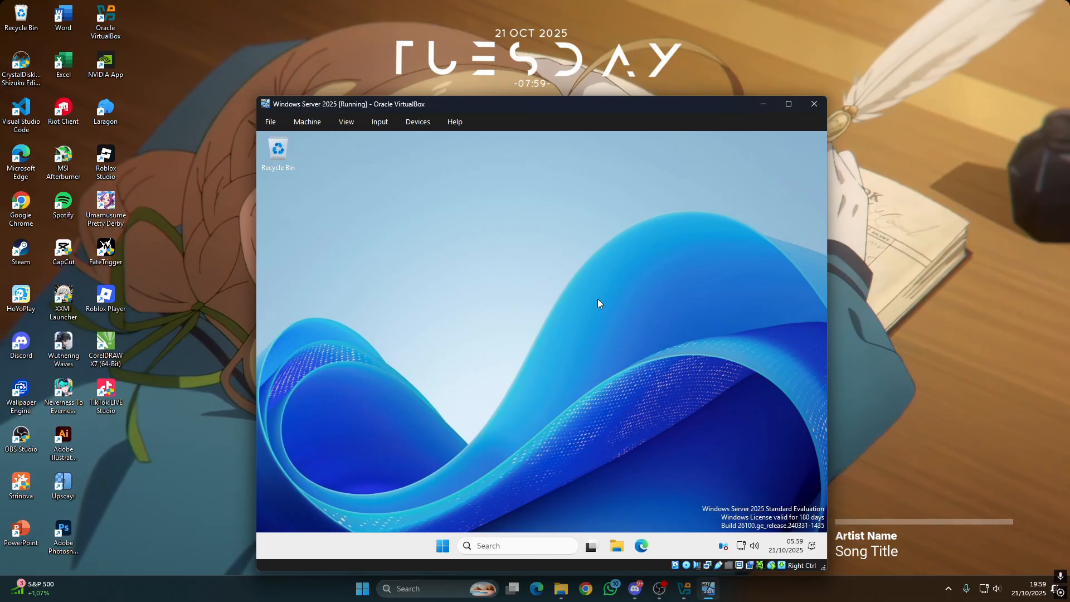
{"action": "key", "text": "Control_R"}
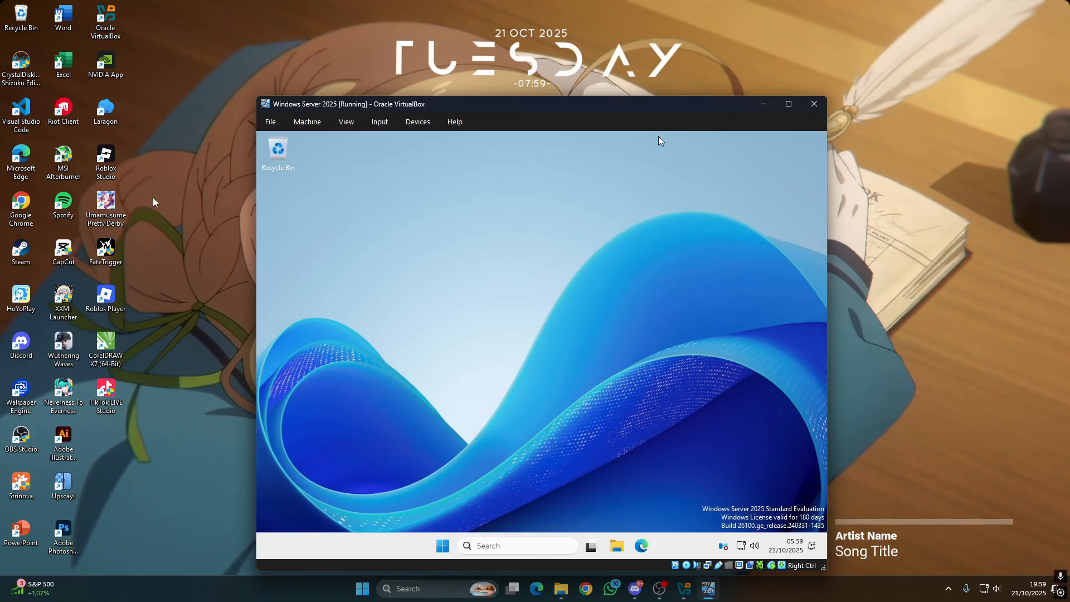
Open a Command Prompt on the host computer by running cmd
{"action": "left_click", "coordinate": [197, 202]}
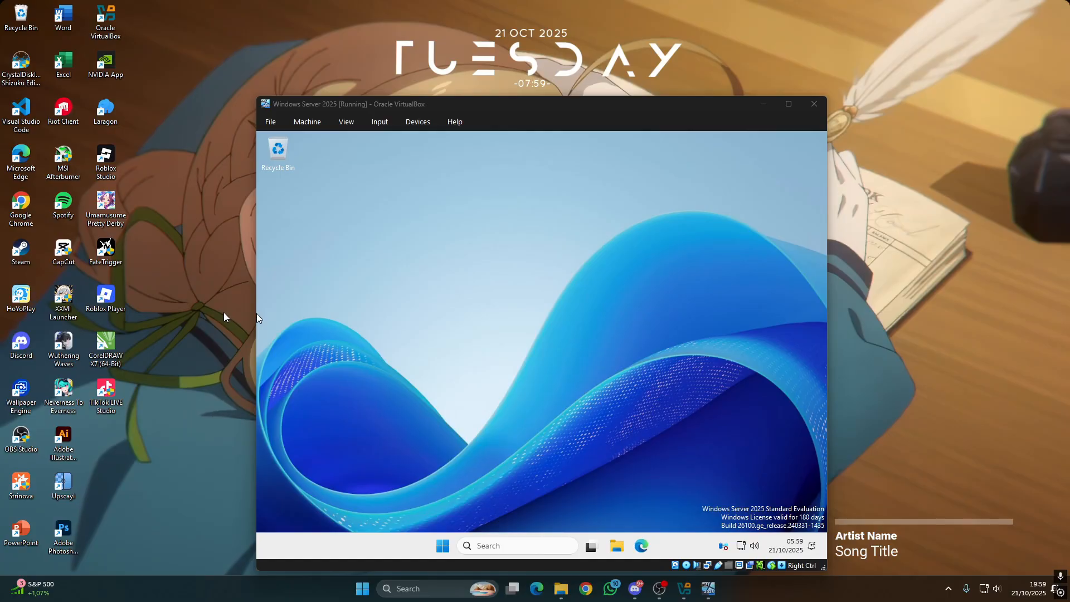
{"action": "key", "text": "super+r"}
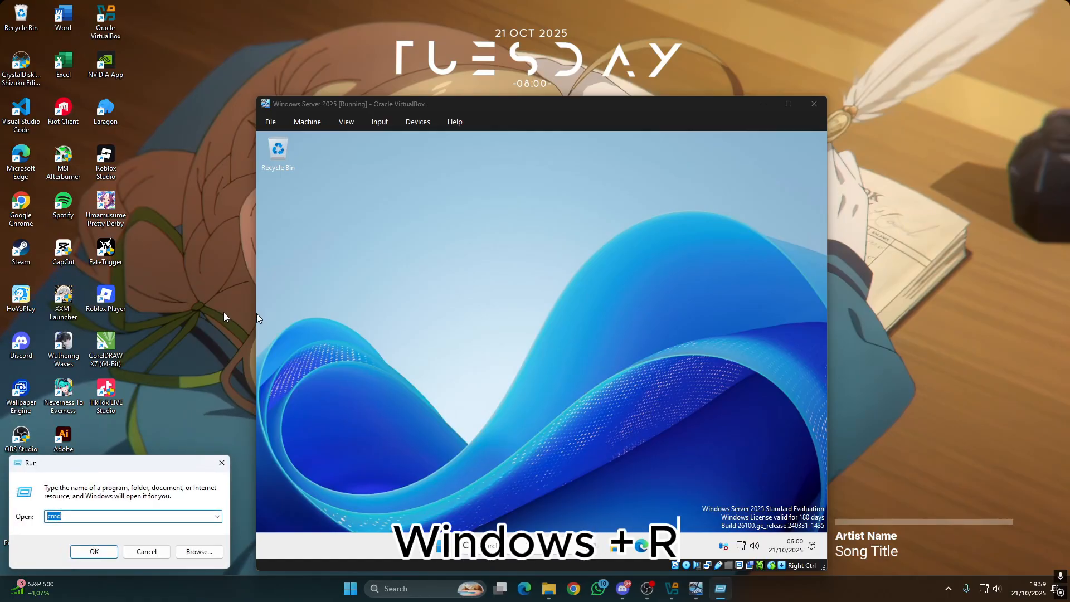
{"action": "type", "text": "cmd"}
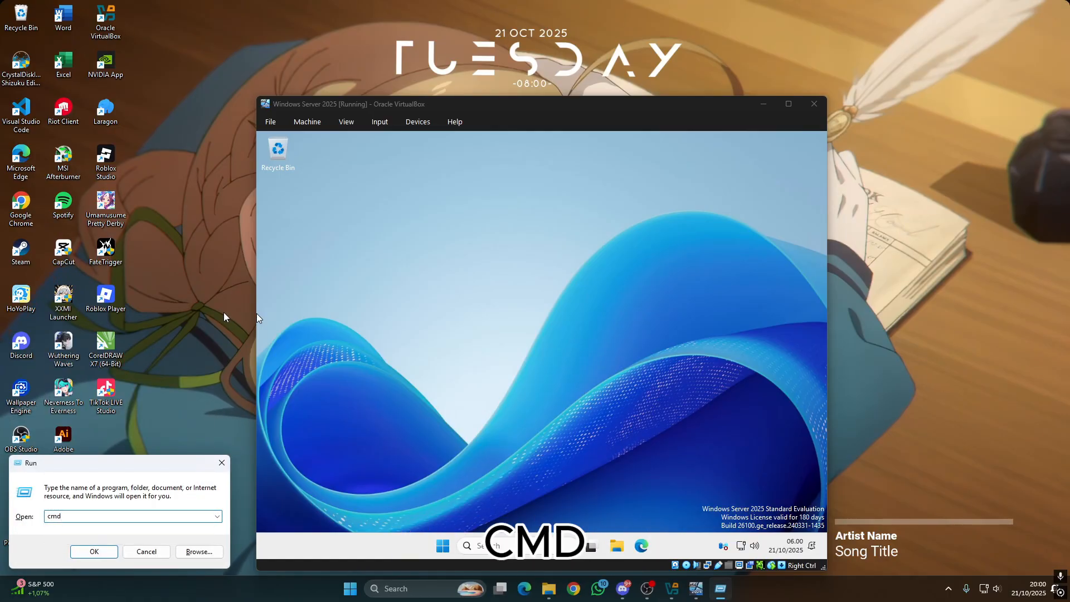
{"action": "key", "text": "Return"}
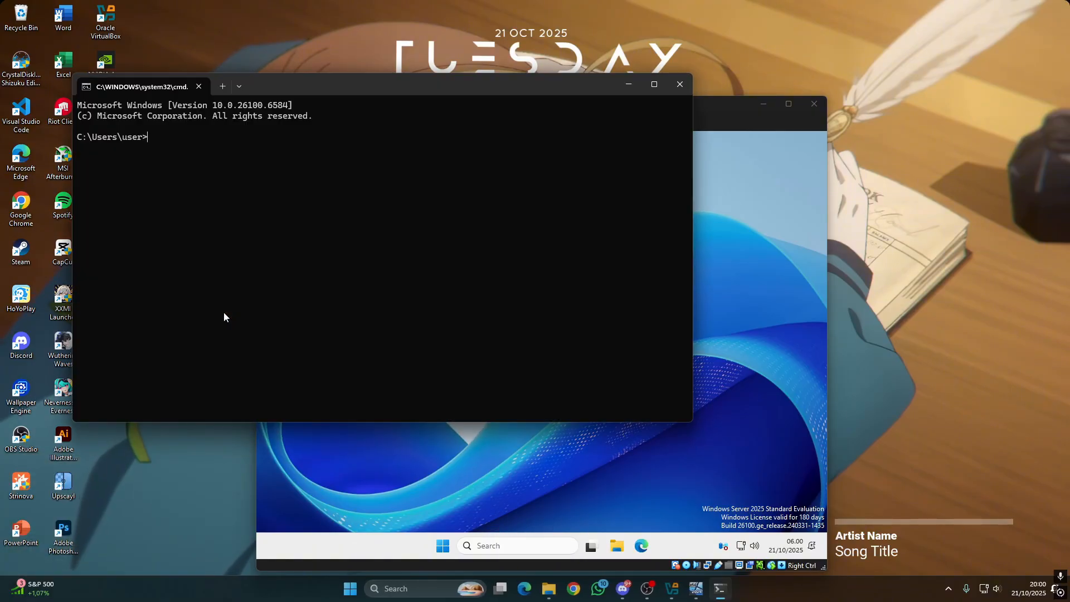
Ping the virtual machine at 192.168.1.6 from the host and close the Command Prompt
{"action": "type", "text": "ping "}
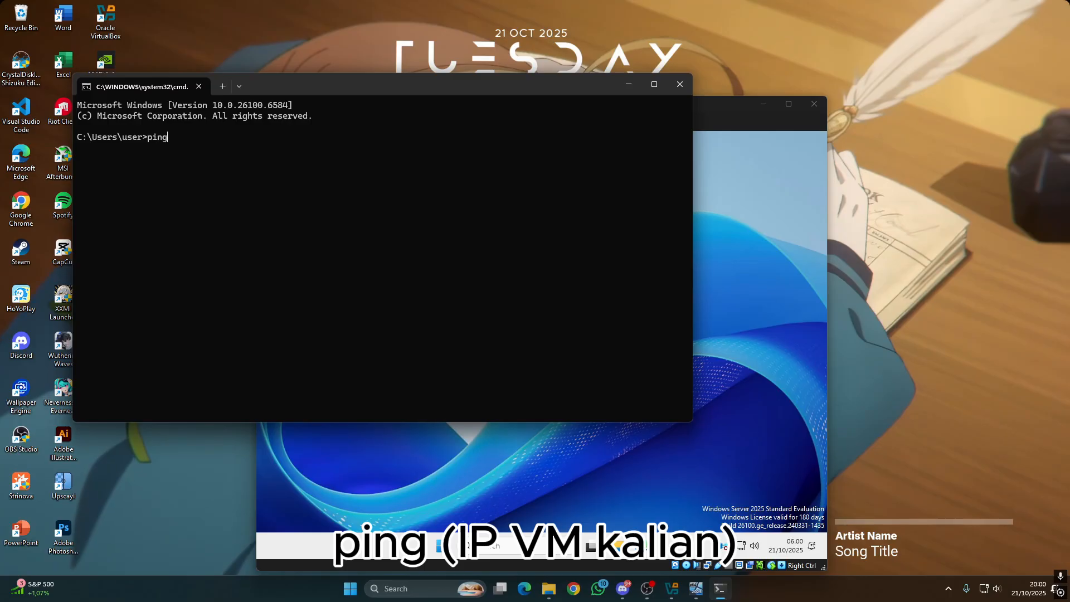
{"action": "type", "text": "192"}
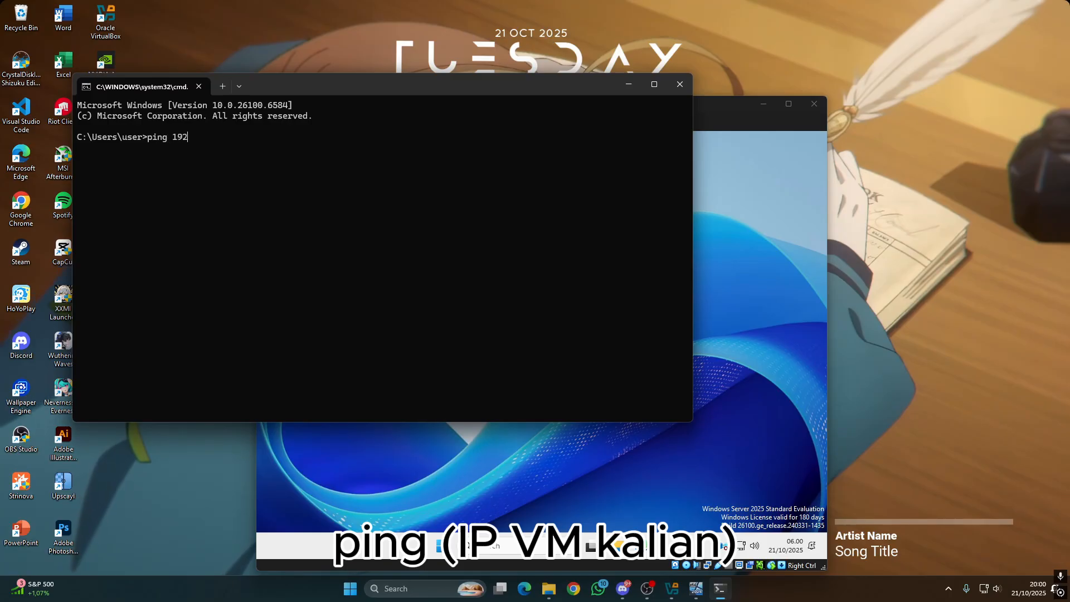
{"action": "type", "text": ".18"}
{"action": "key", "text": "BackSpace"}
{"action": "type", "text": "6"}
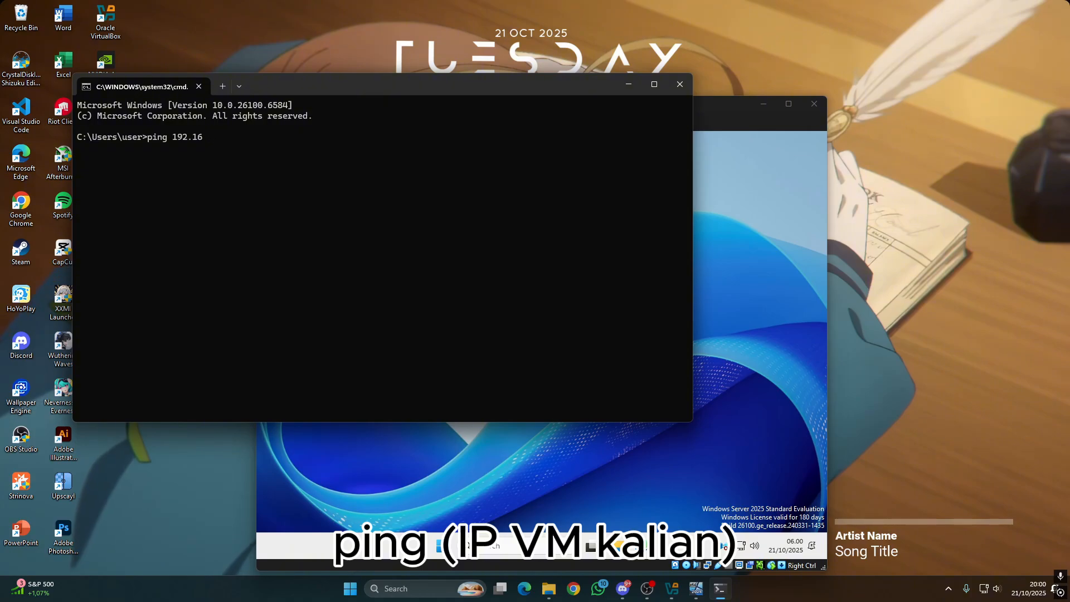
{"action": "type", "text": "8.1."}
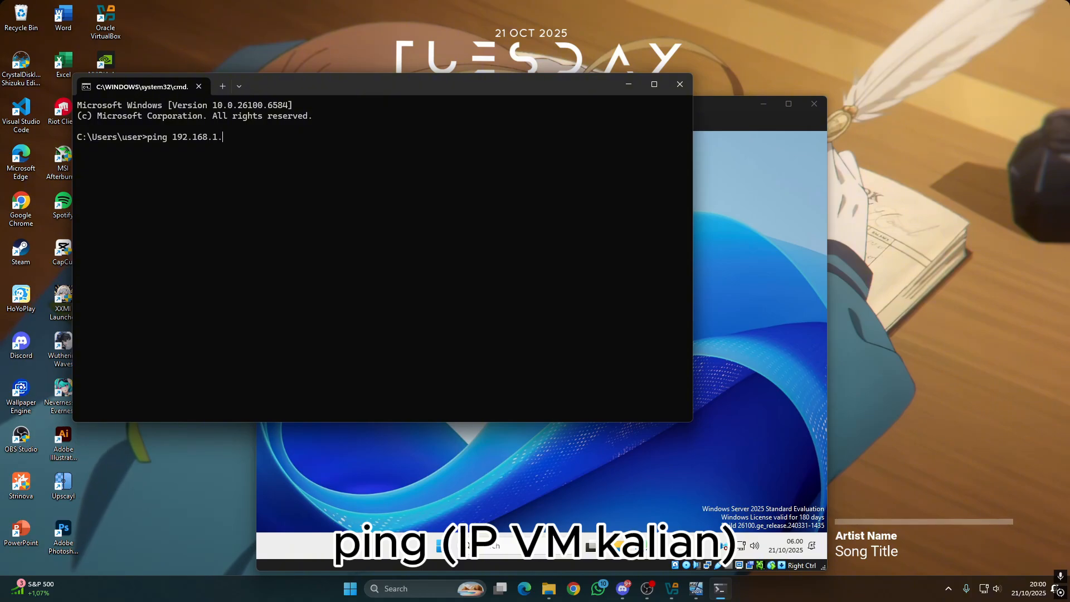
{"action": "type", "text": "6"}
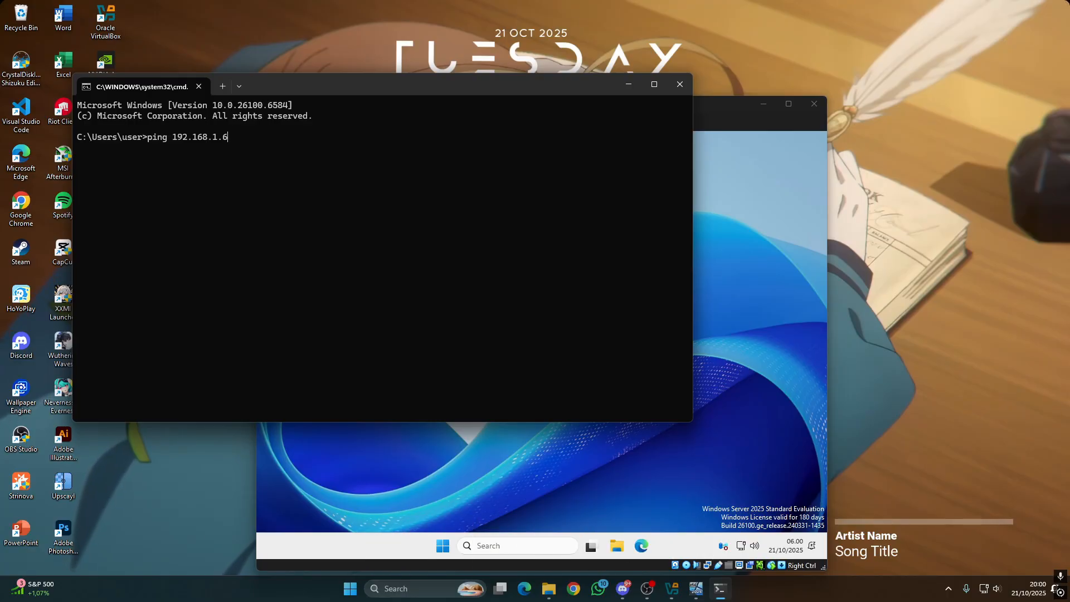
{"action": "key", "text": "Return"}
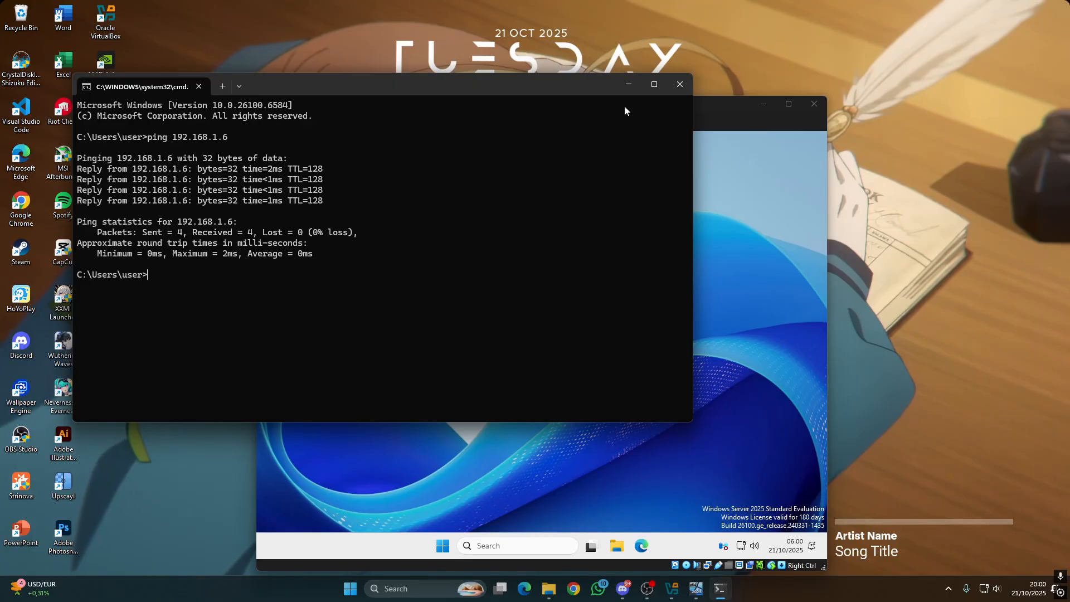
{"action": "left_click", "coordinate": [680, 84]}
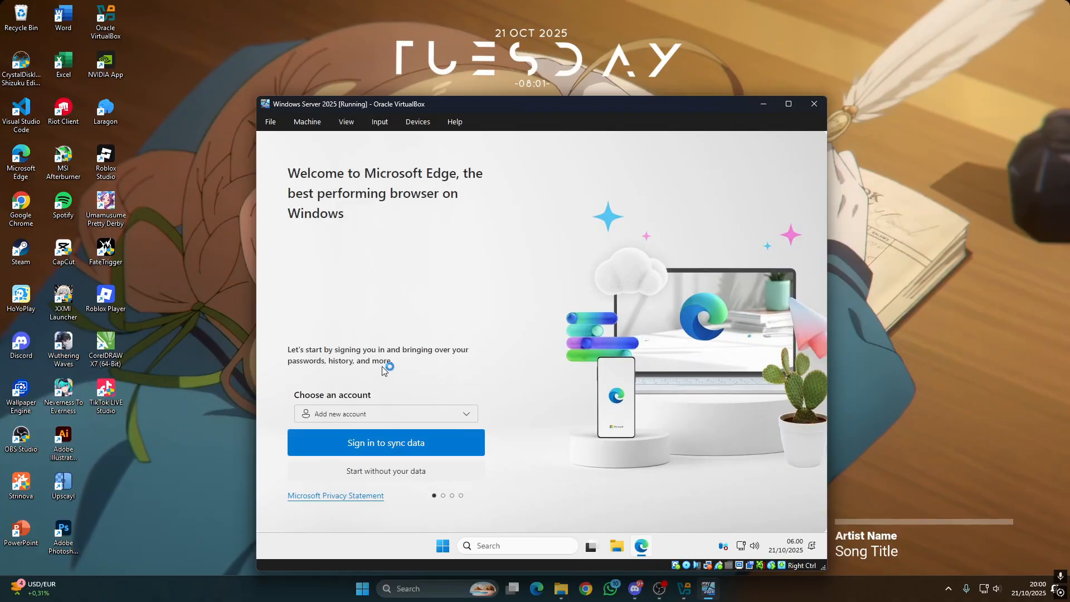
Complete the Microsoft Edge first-run setup in the virtual machine without signing in or importing Google data, and close the Welcome page
{"action": "left_click", "coordinate": [397, 474]}
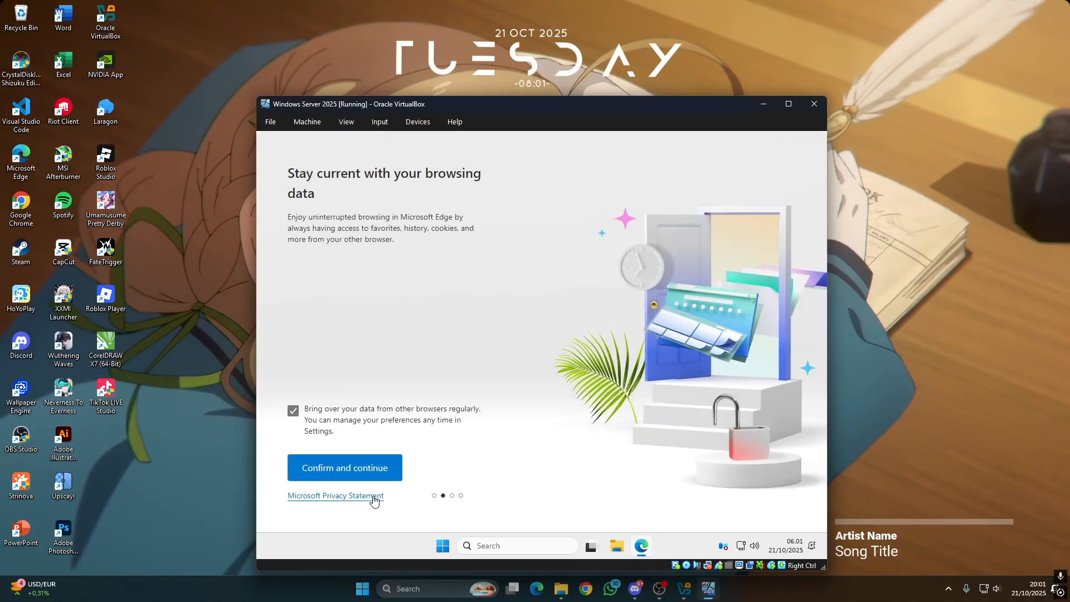
{"action": "left_click", "coordinate": [372, 473]}
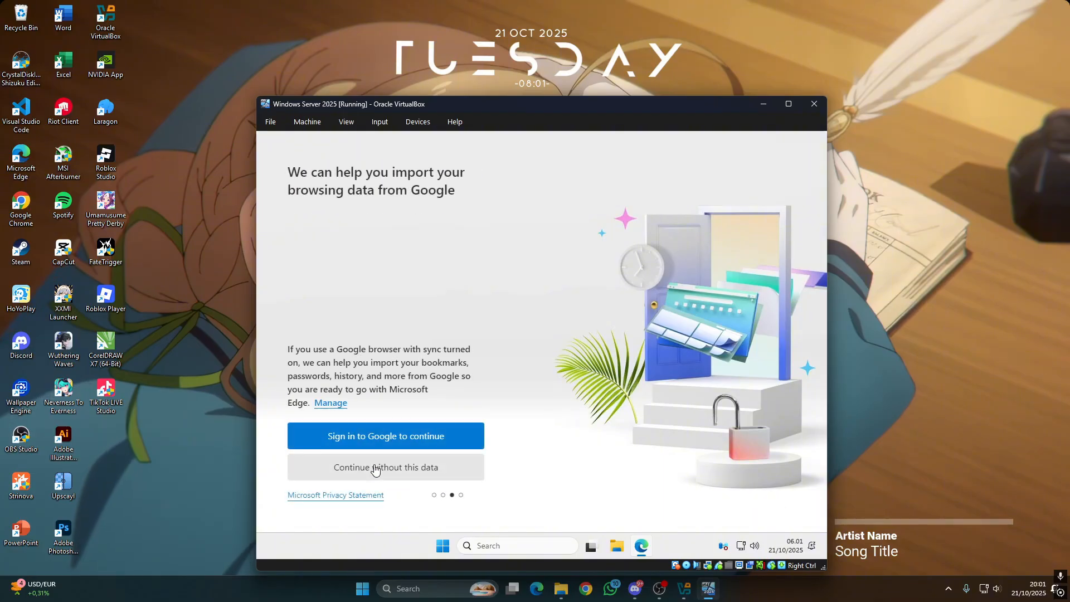
{"action": "left_click", "coordinate": [375, 469]}
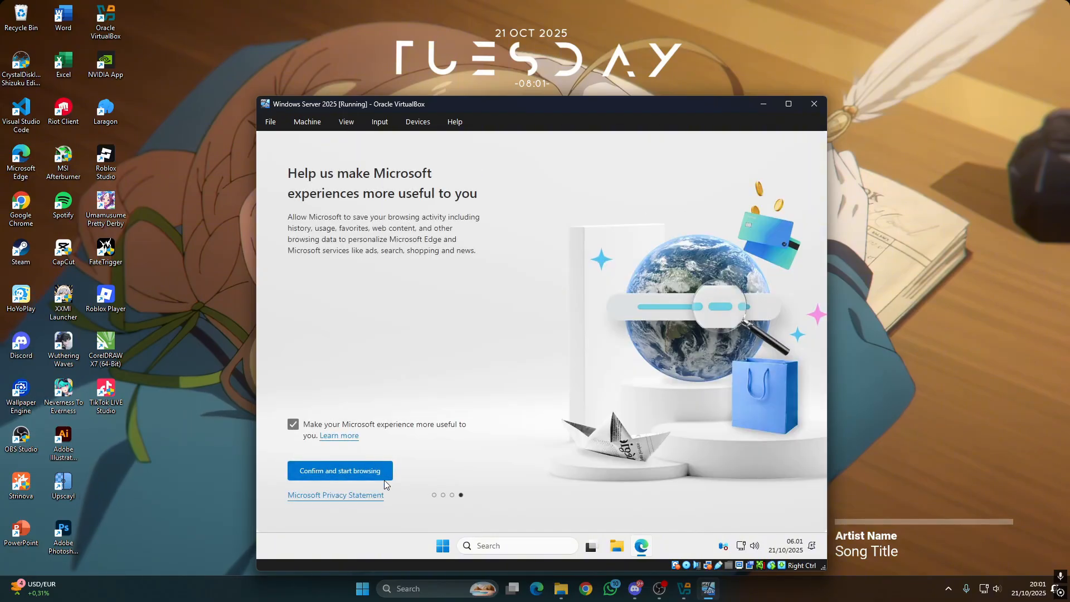
{"action": "left_click", "coordinate": [384, 477]}
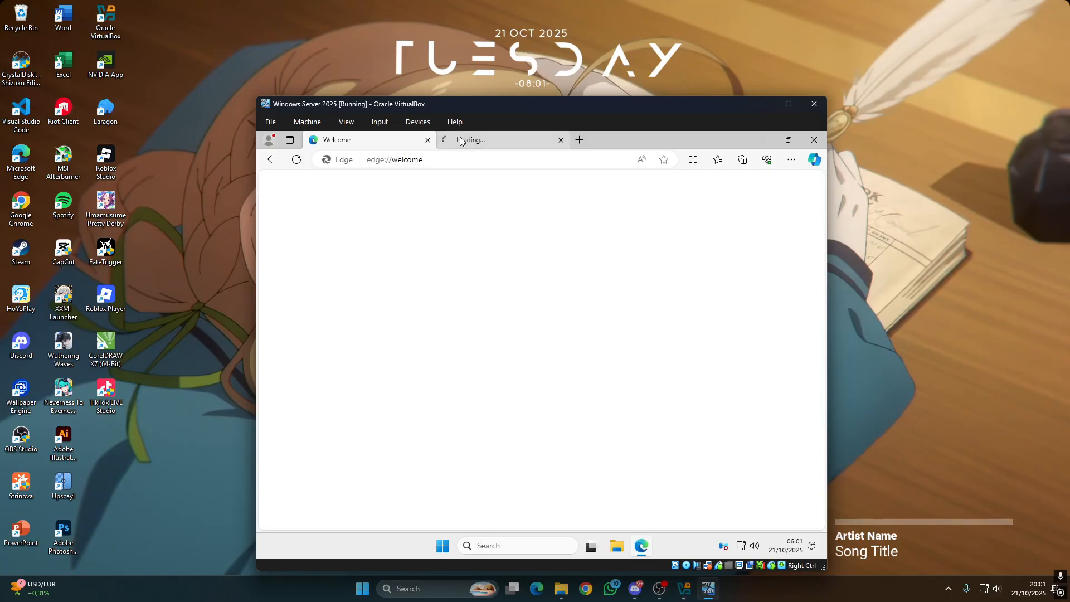
{"action": "left_click", "coordinate": [580, 139]}
{"action": "left_click", "coordinate": [560, 140]}
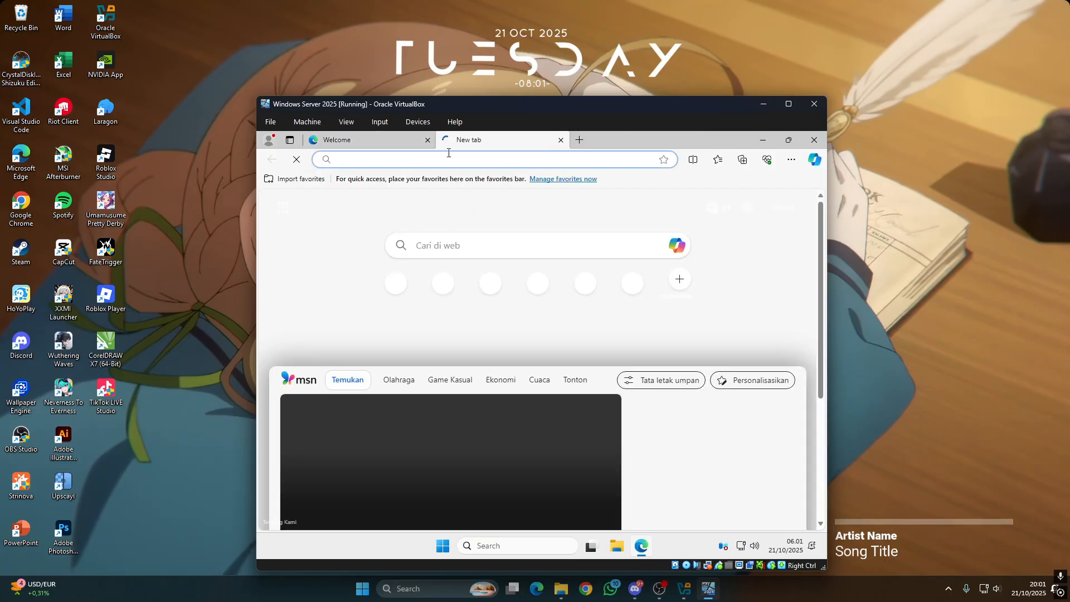
{"action": "left_click", "coordinate": [426, 140]}
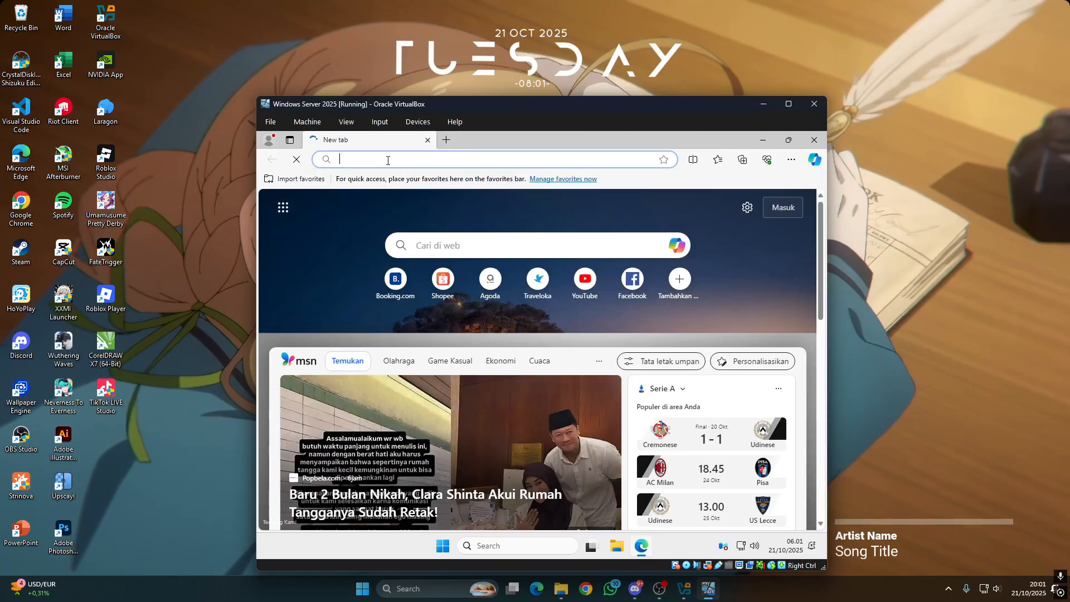
Load localhost in Edge to check the IIS default page, and close the browser
{"action": "type", "text": "local"}
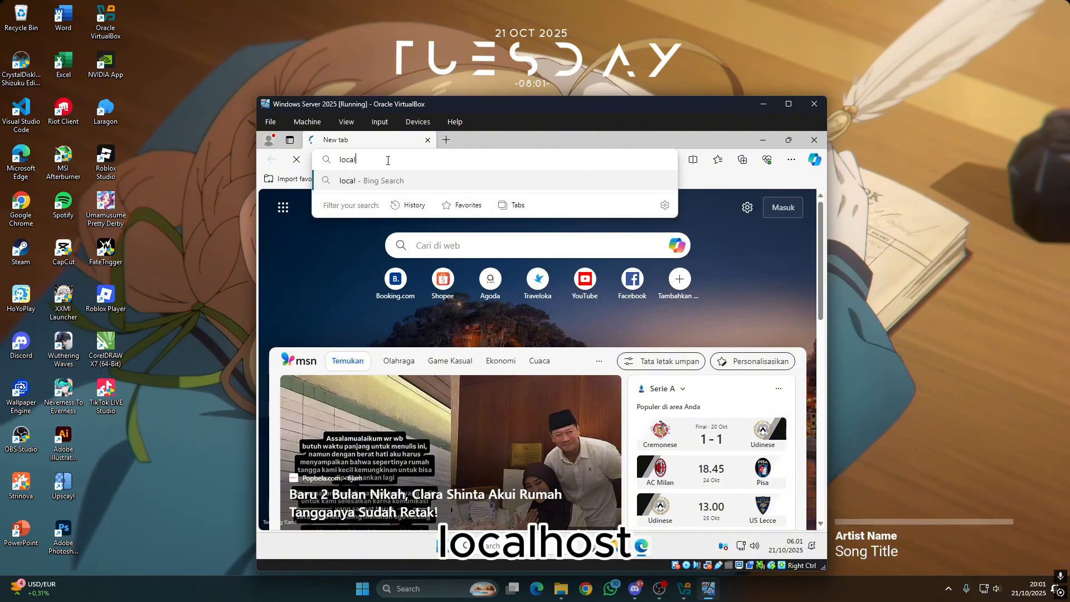
{"action": "type", "text": "host"}
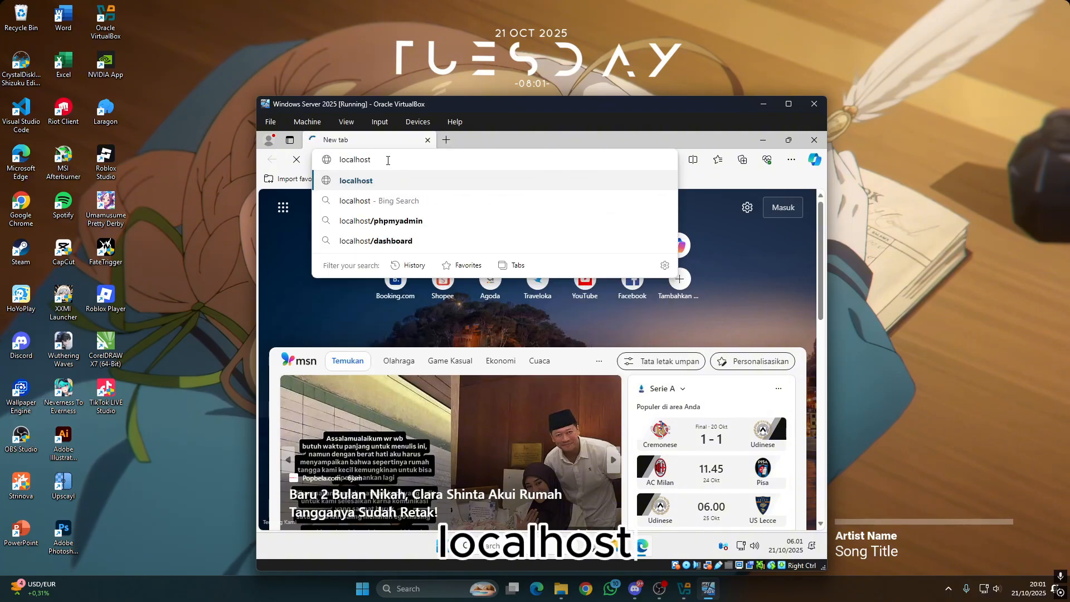
{"action": "key", "text": "Return"}
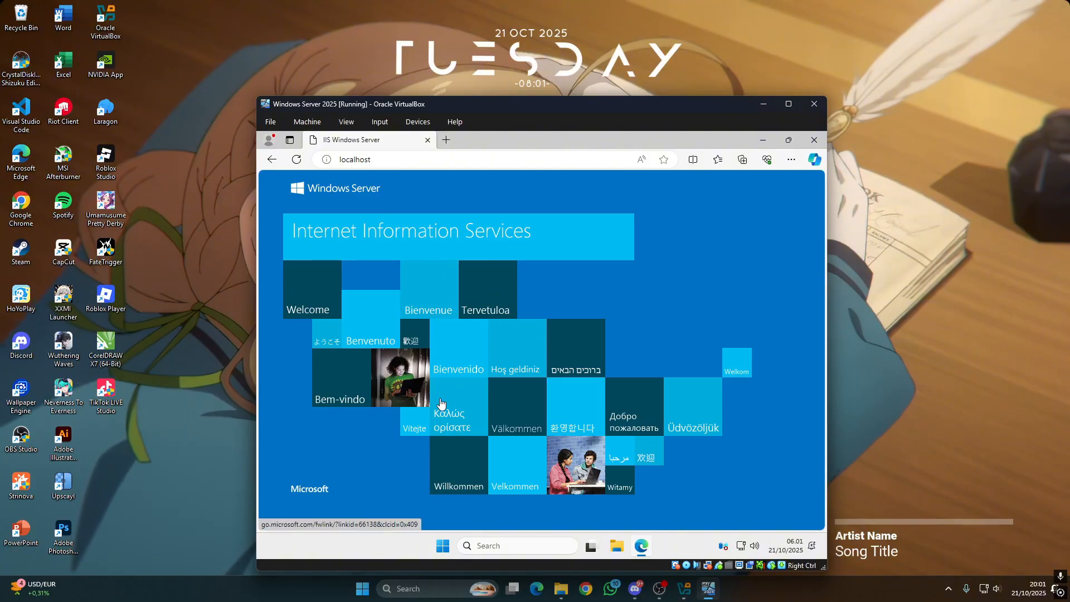
{"action": "left_click", "coordinate": [815, 142]}
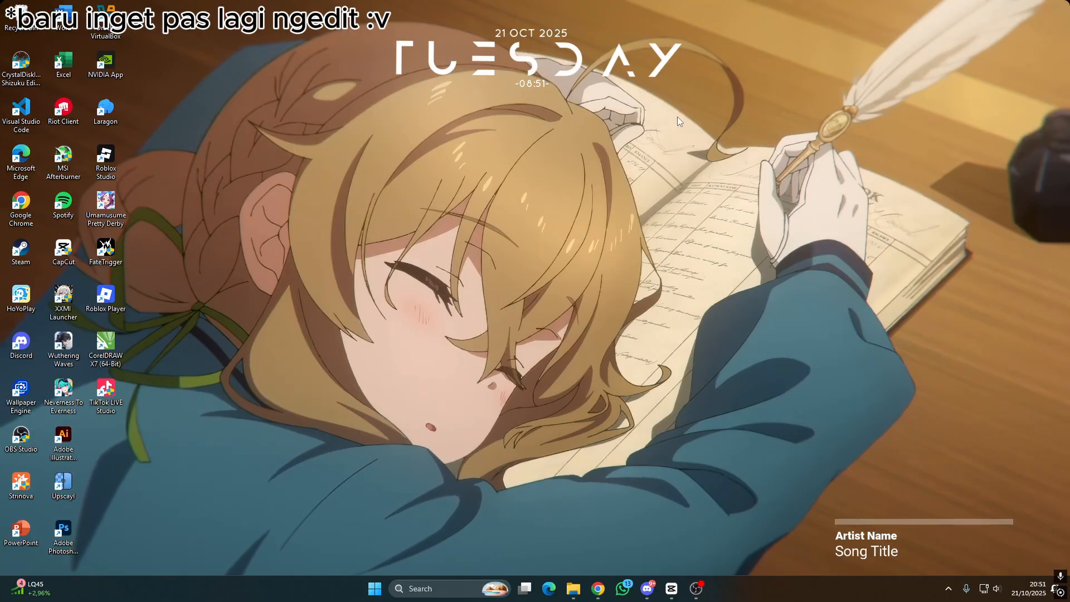
Open the host computer's network adapter list through Control Panel's Network and Sharing Center
{"action": "left_click", "coordinate": [447, 581]}
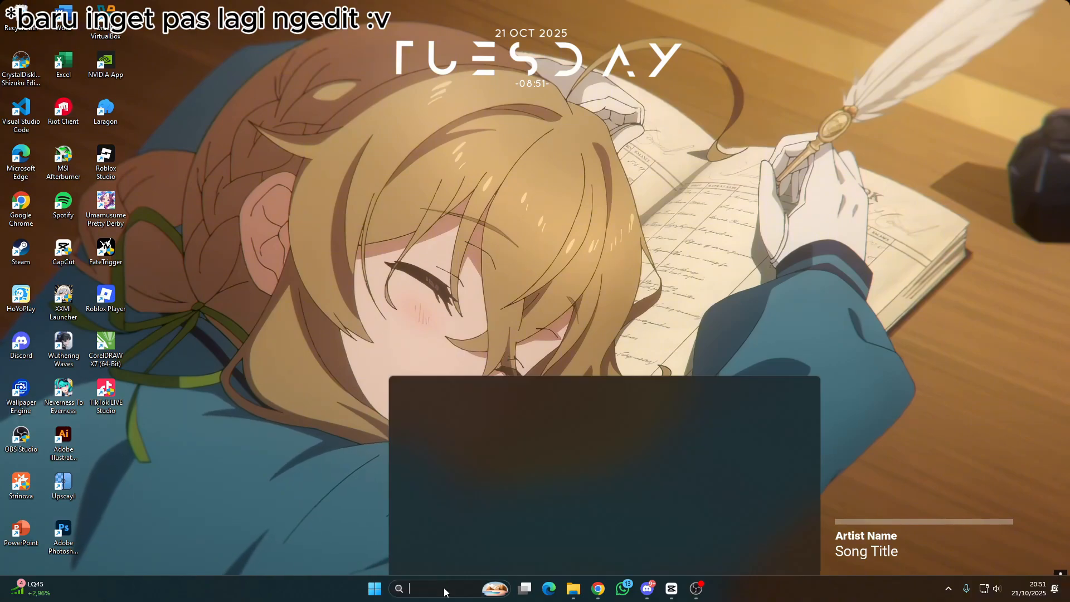
{"action": "type", "text": "dont"}
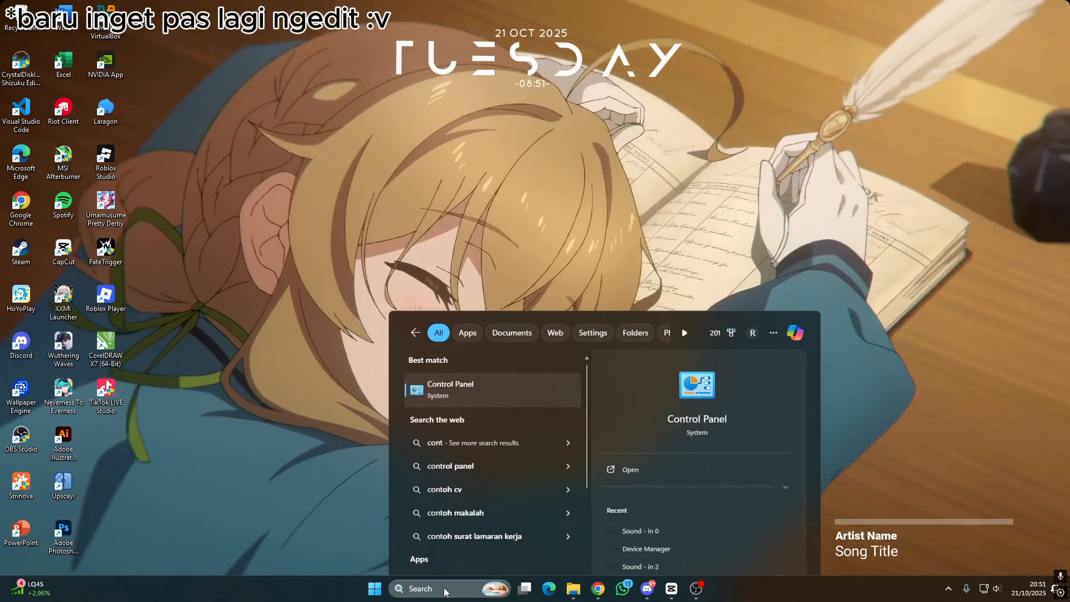
{"action": "key", "text": "Return"}
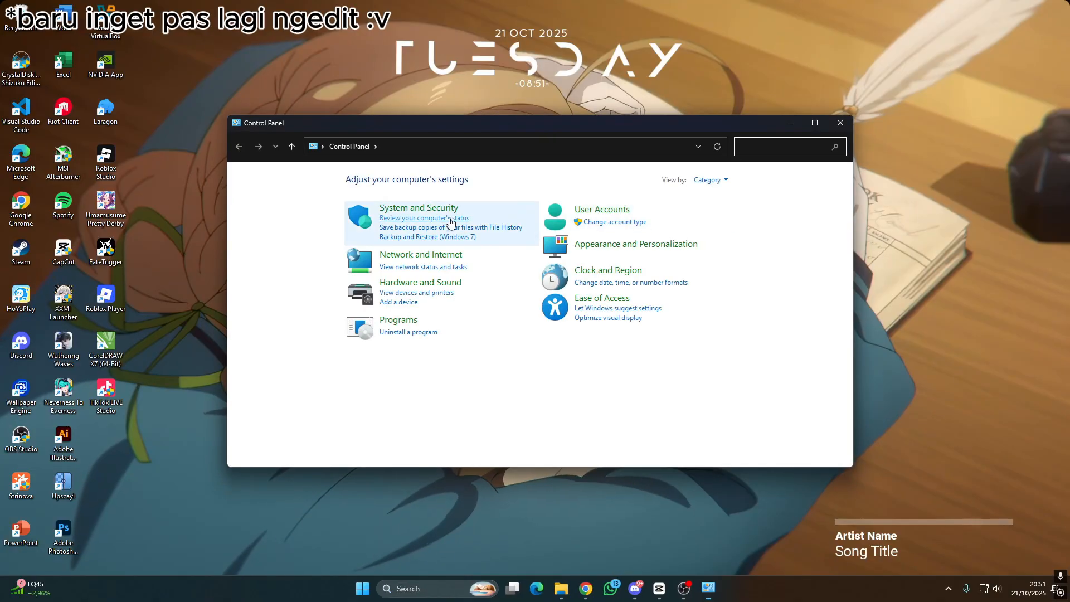
{"action": "left_click", "coordinate": [423, 267]}
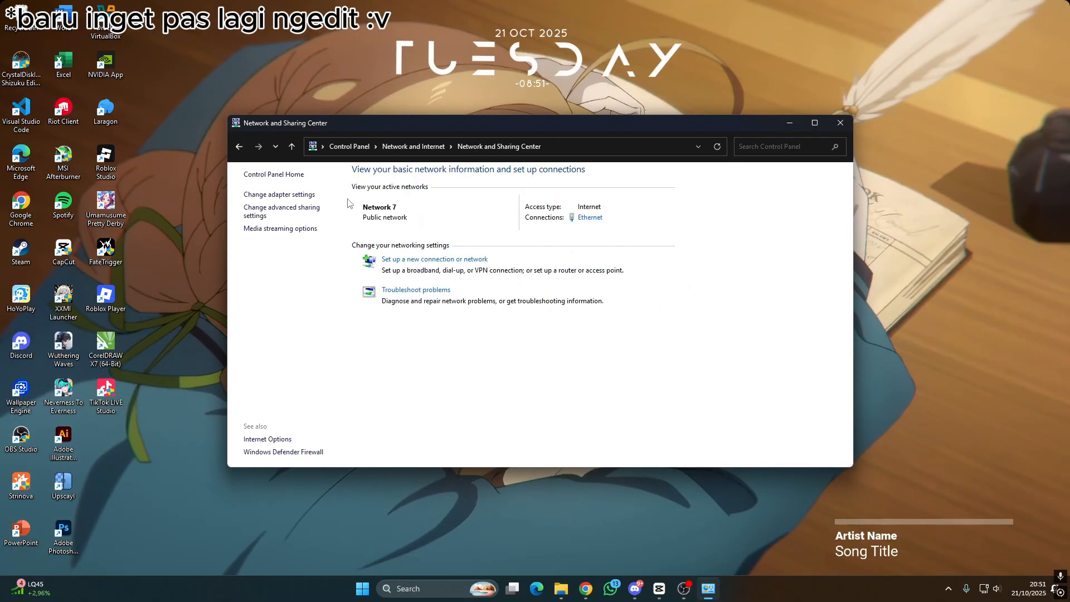
{"action": "left_click", "coordinate": [279, 195]}
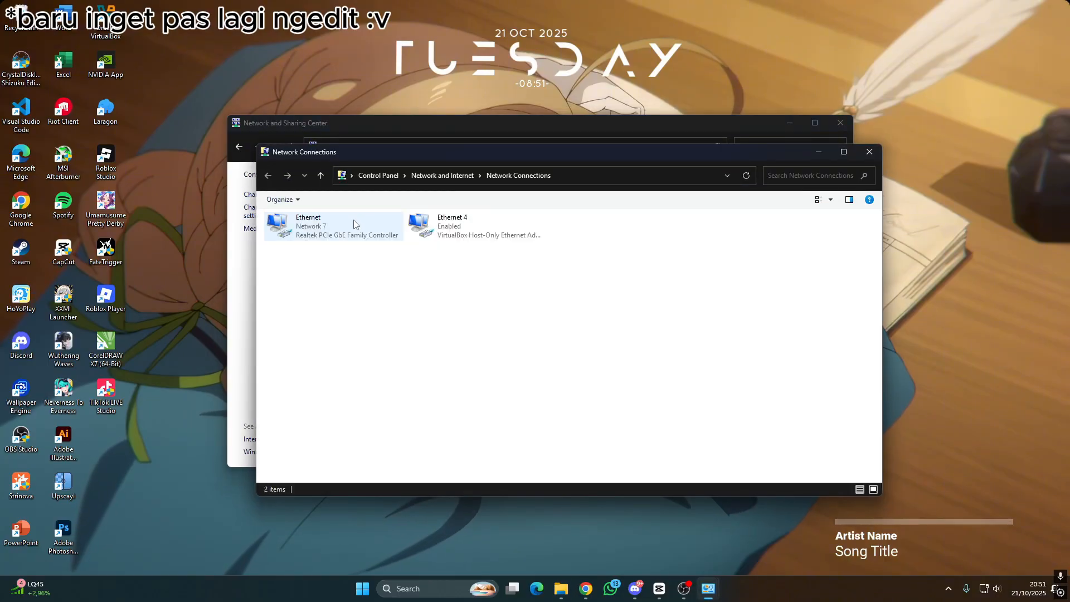
Open the connection details of the host's Ethernet adapter and examine its DHCP setting and IPv4 address
{"action": "left_click", "coordinate": [317, 235]}
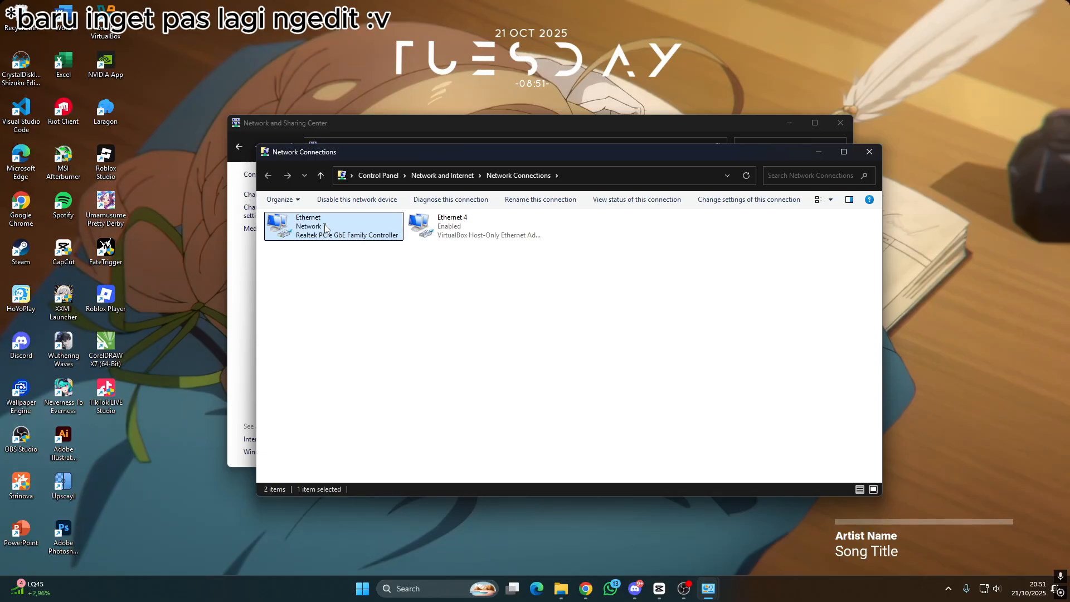
{"action": "right_click", "coordinate": [325, 229]}
{"action": "left_click", "coordinate": [370, 246]}
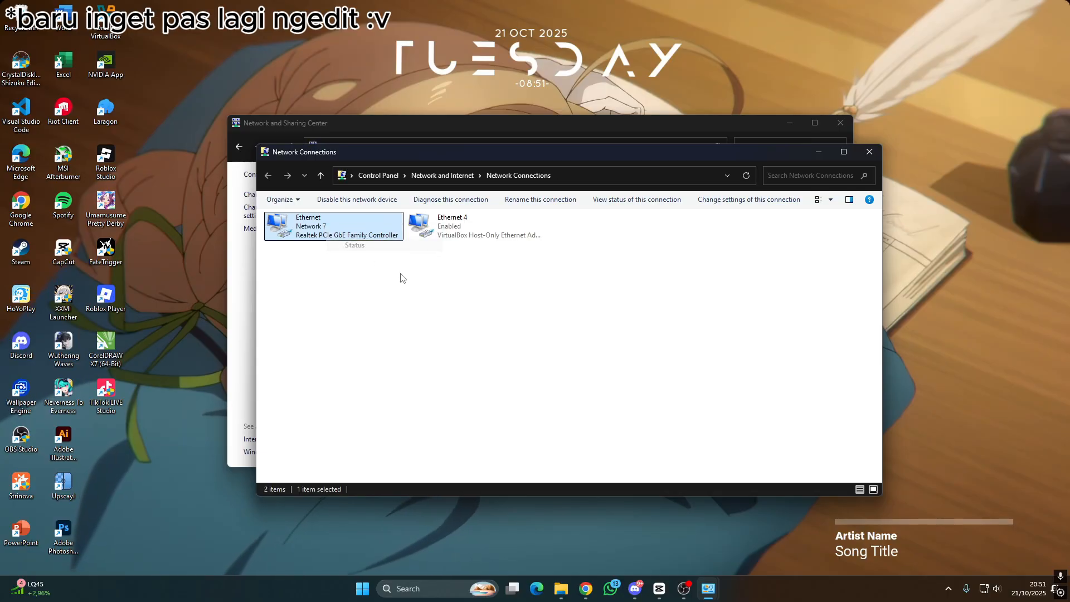
{"action": "left_click", "coordinate": [469, 287]}
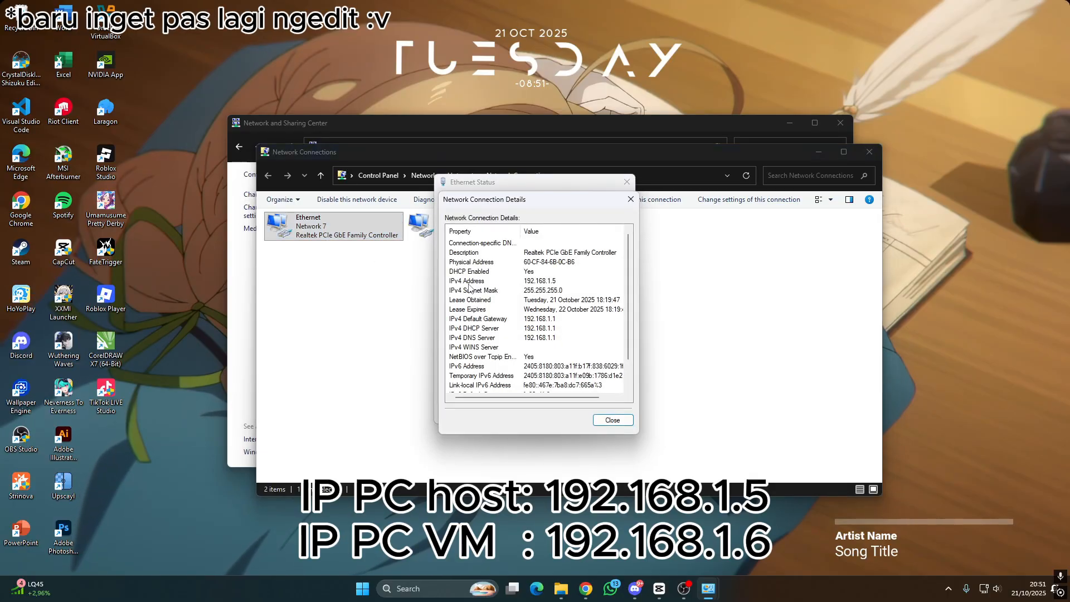
{"action": "left_click", "coordinate": [512, 273]}
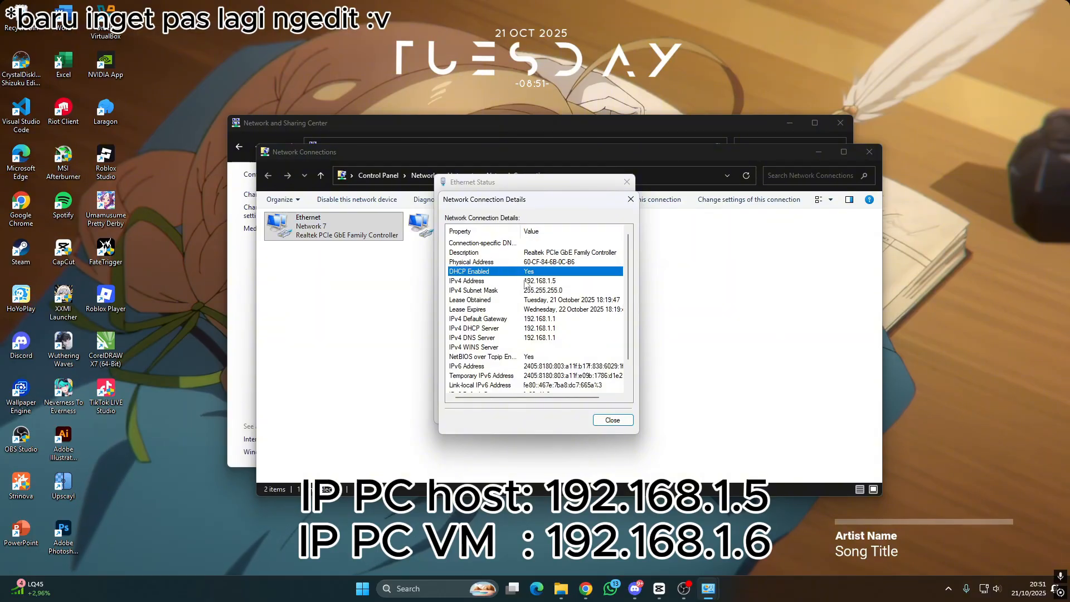
{"action": "left_click", "coordinate": [489, 281]}
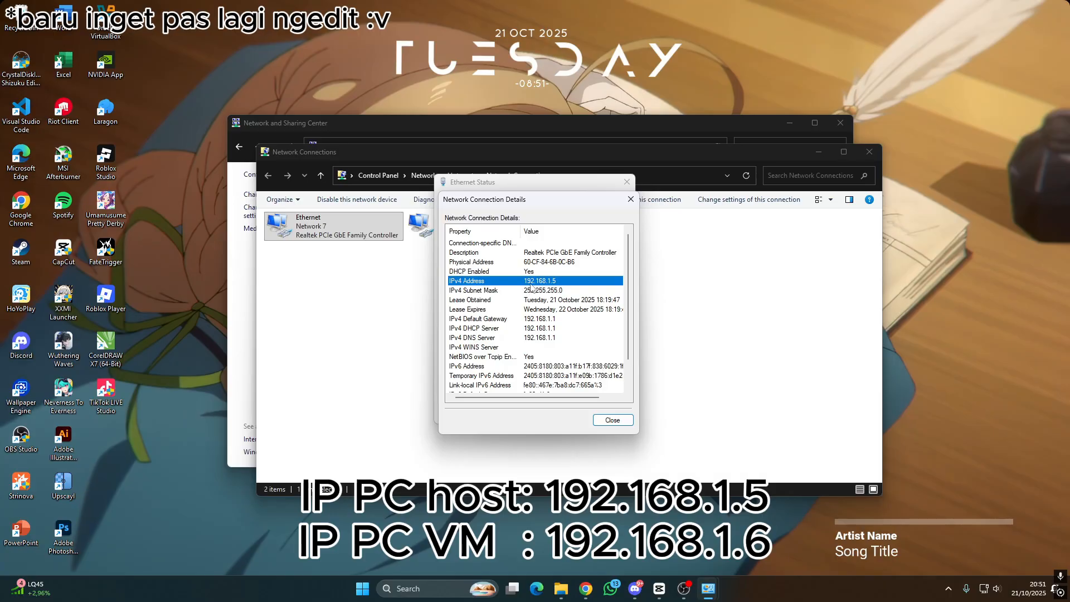